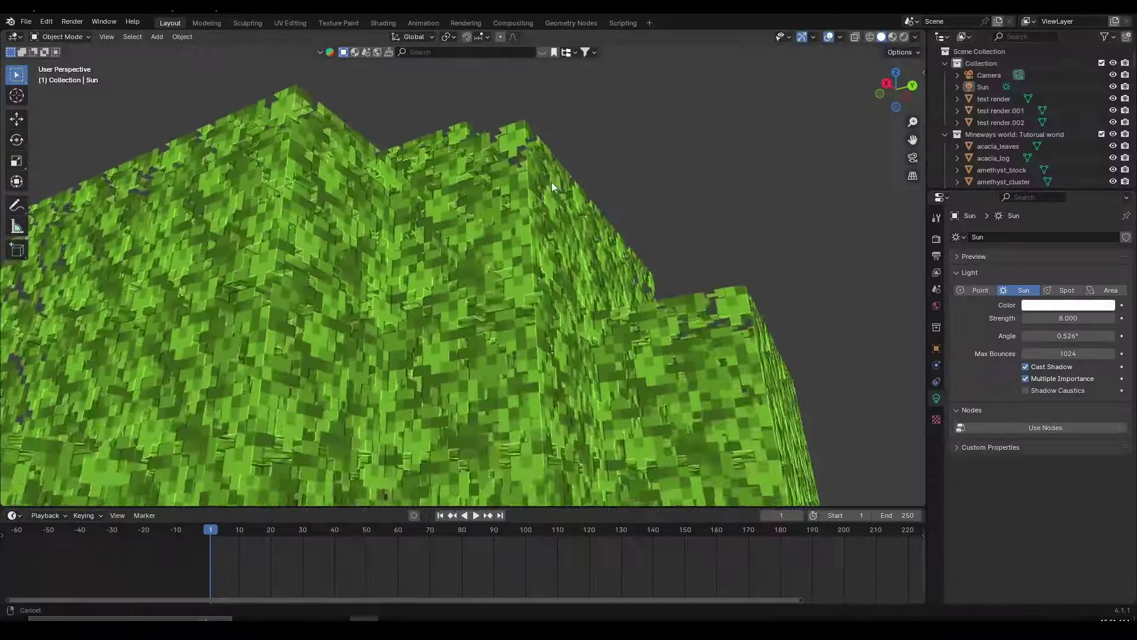
# Step: Select the oak leaves object in the scene, show the viewport sidebar and collapse its Transform section
pyautogui.moveTo(552, 183); pyautogui.dragTo(492, 179, button='middle')
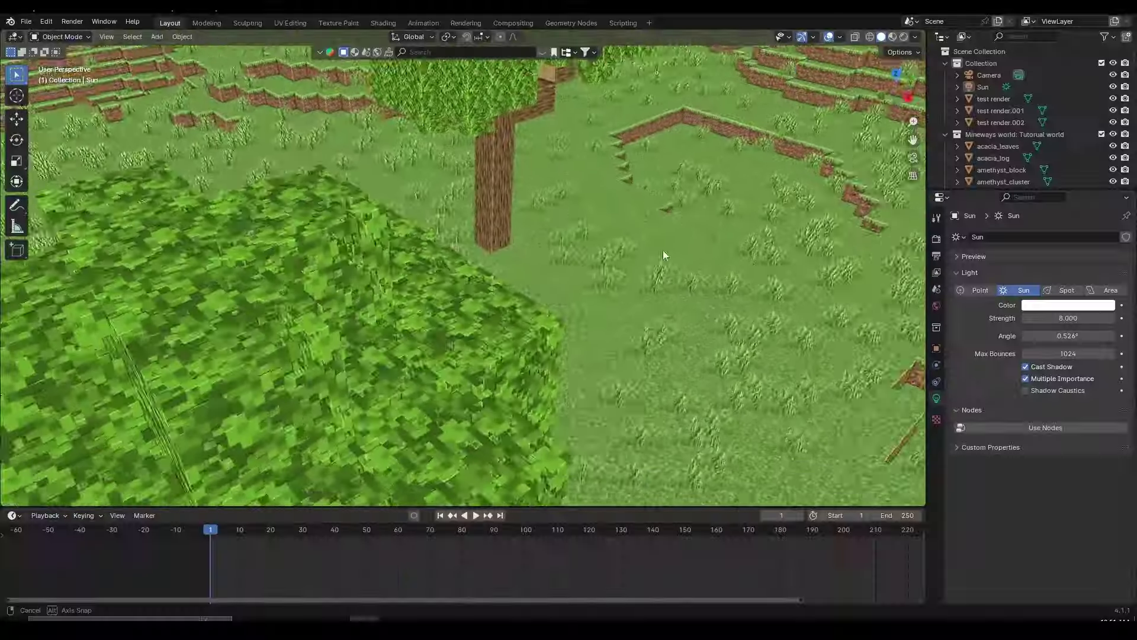
pyautogui.moveTo(663, 250); pyautogui.dragTo(733, 238, button='middle')
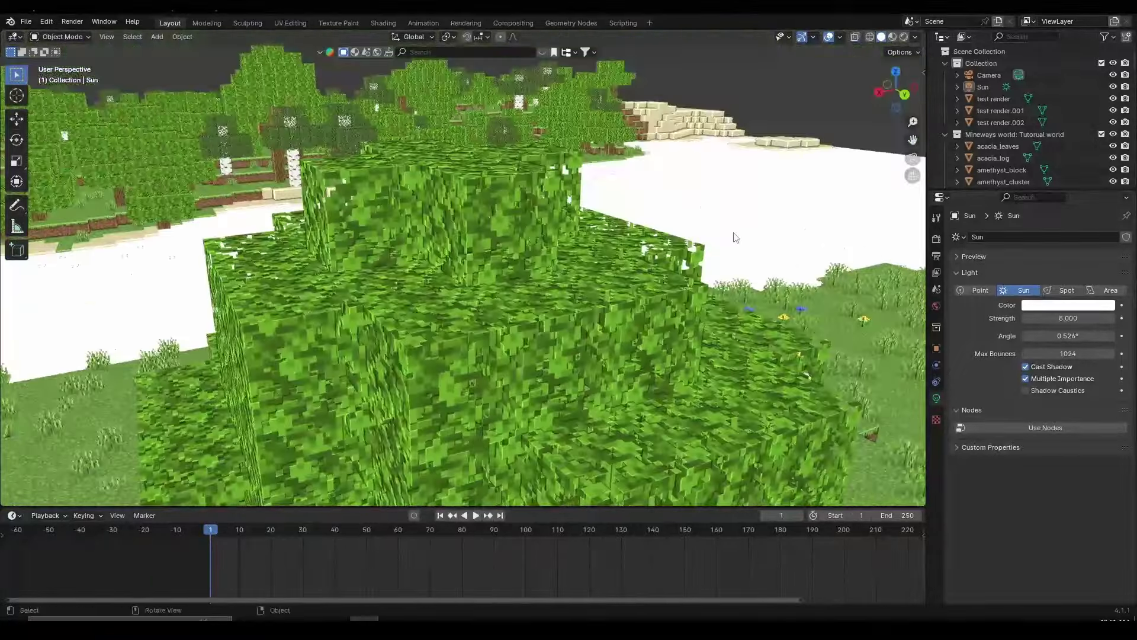
pyautogui.moveTo(640, 240); pyautogui.dragTo(604, 265, button='middle')
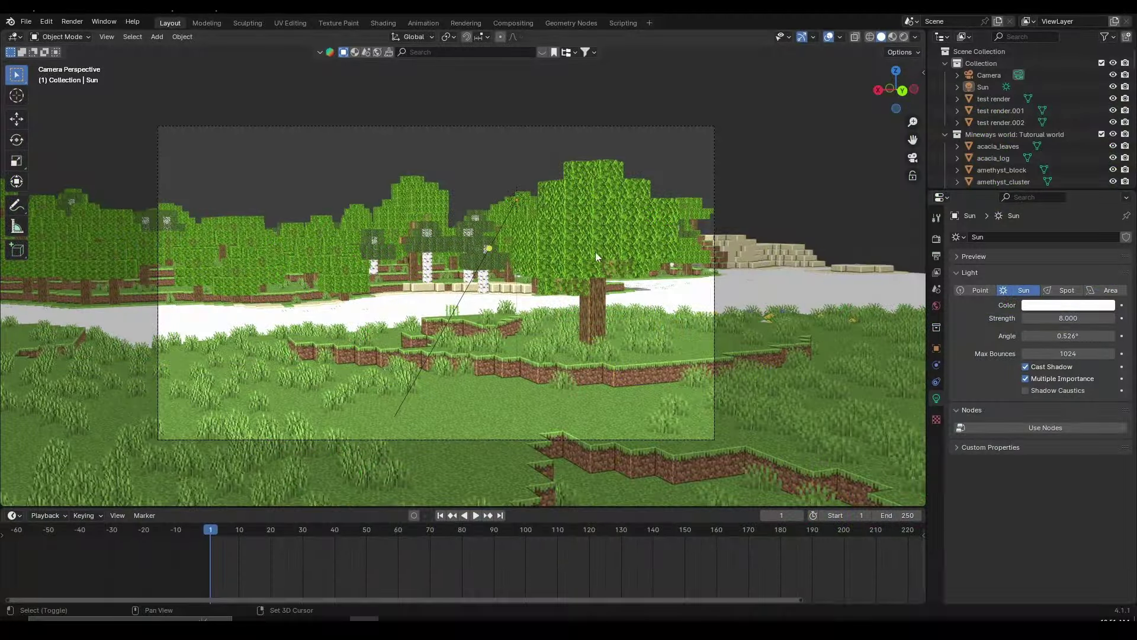
pyautogui.moveTo(595, 256); pyautogui.dragTo(607, 225, button='middle')
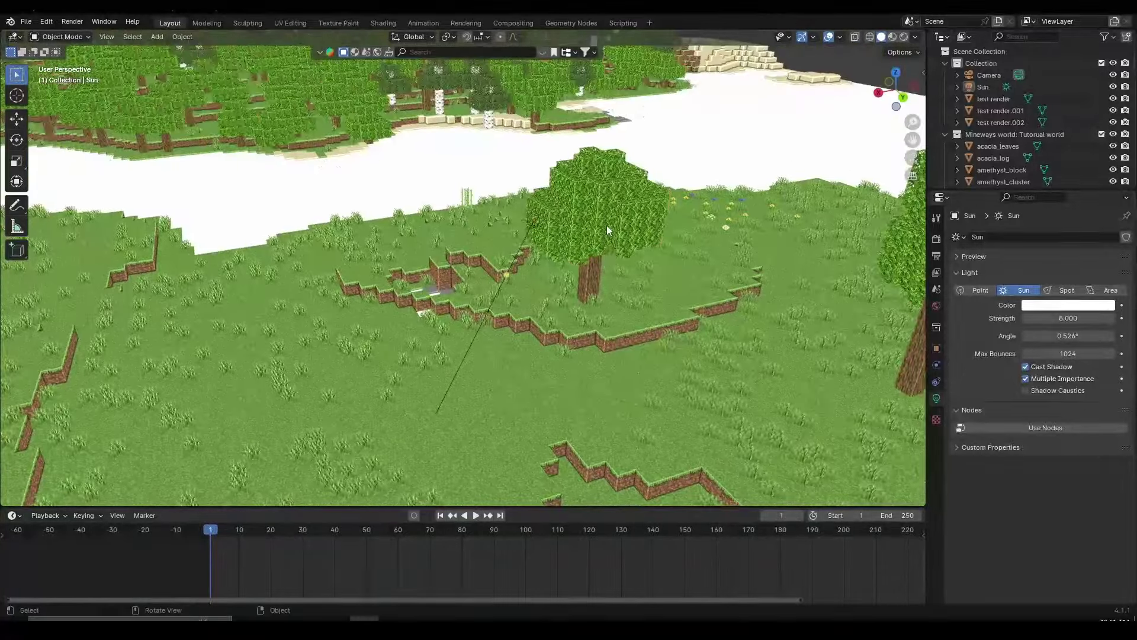
pyautogui.click(606, 225)
pyautogui.press('n')
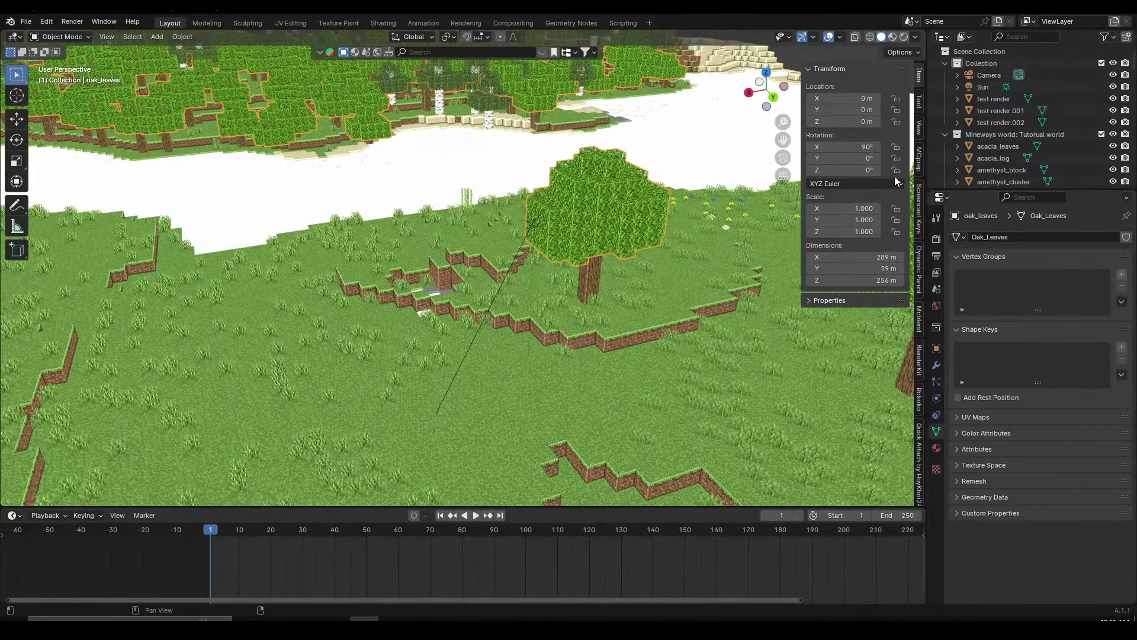
pyautogui.click(819, 70)
pyautogui.moveTo(722, 233); pyautogui.dragTo(599, 294, button='middle')
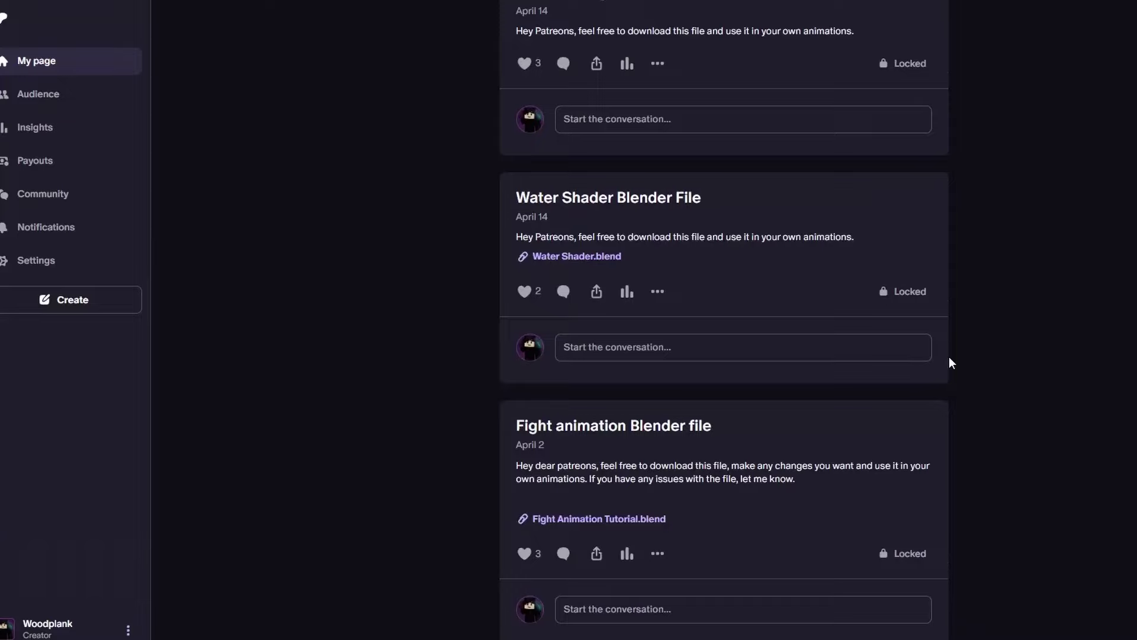
pyautogui.scroll(-4, 949, 356)
pyautogui.scroll(-3, 948, 350)
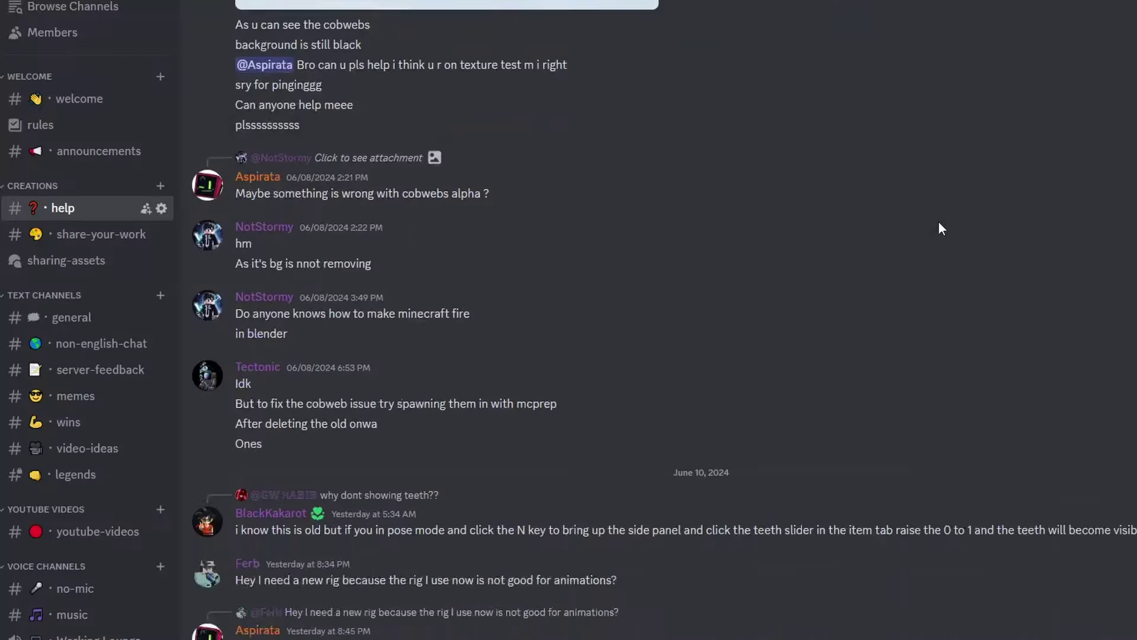
pyautogui.scroll(-8, 938, 221)
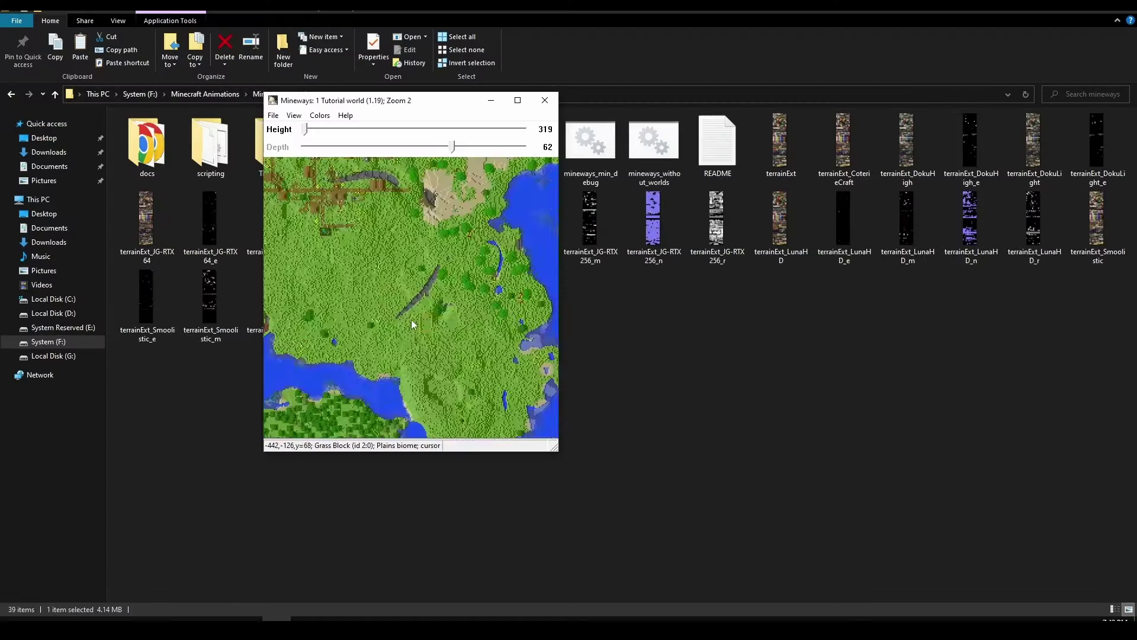
pyautogui.scroll(-3, 311, 241)
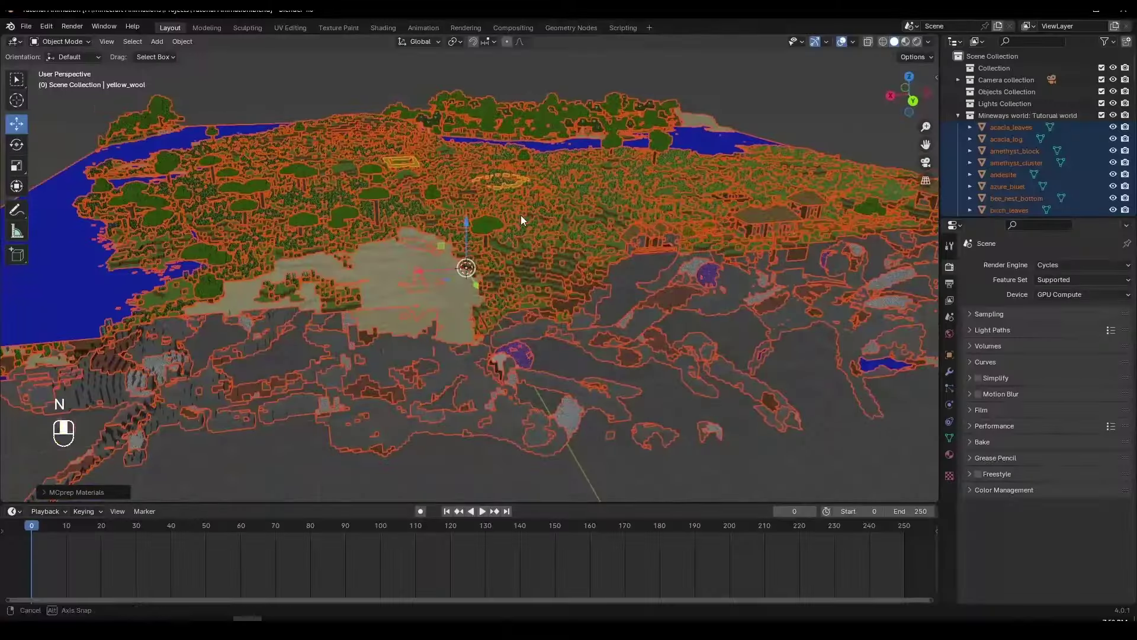
pyautogui.moveTo(521, 215); pyautogui.dragTo(587, 249, button='middle')
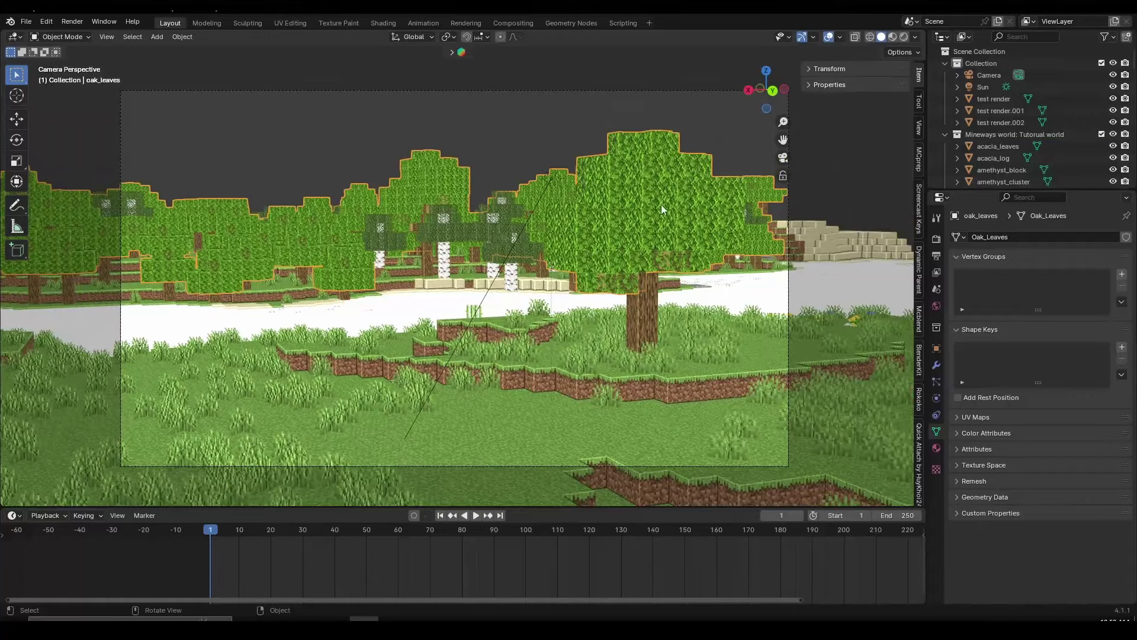
# Step: Split the 3D viewport into two side-by-side areas and turn one into a Shader Editor framing all oak_leaves material nodes
pyautogui.rightClick(527, 27)
pyautogui.click(521, 39)
pyautogui.click(466, 51)
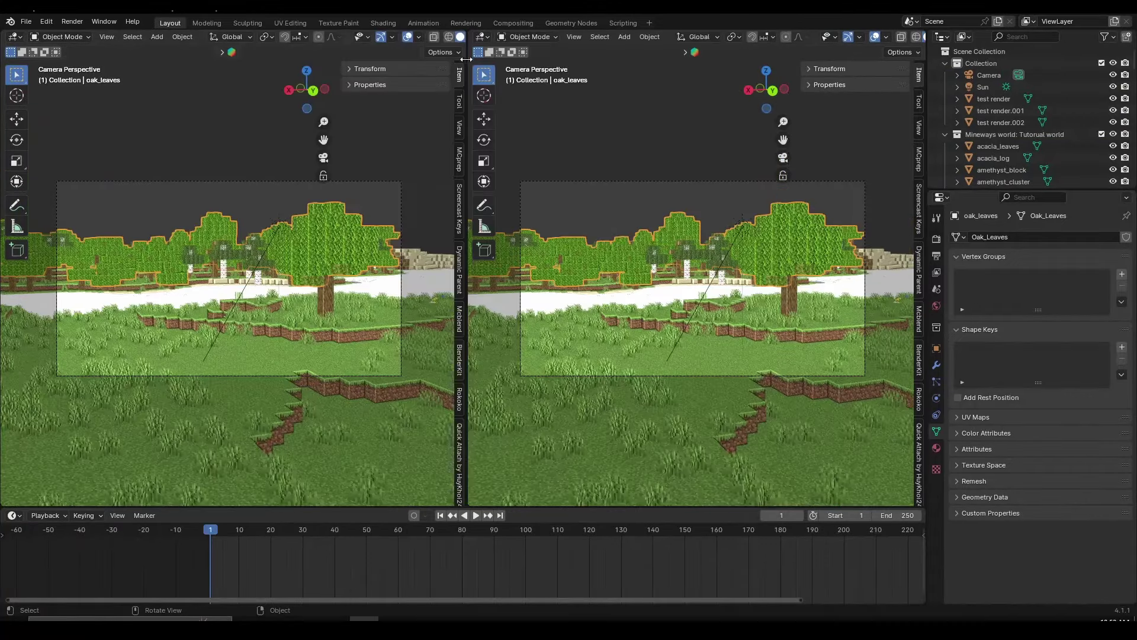
pyautogui.click(15, 37)
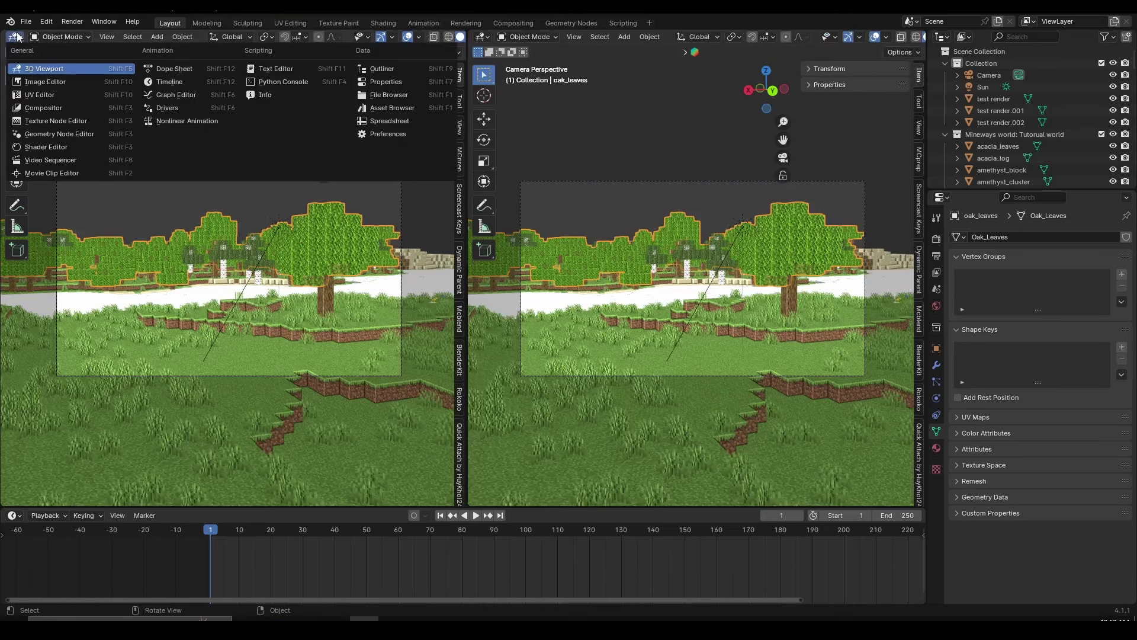
pyautogui.click(73, 145)
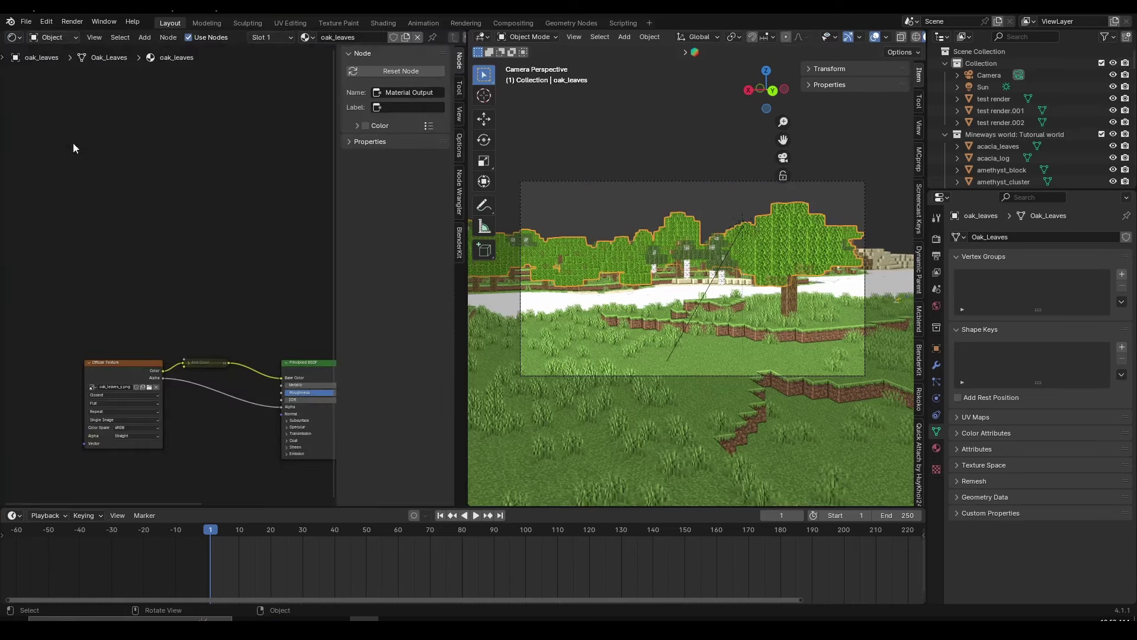
pyautogui.press('n')
pyautogui.press('Home')
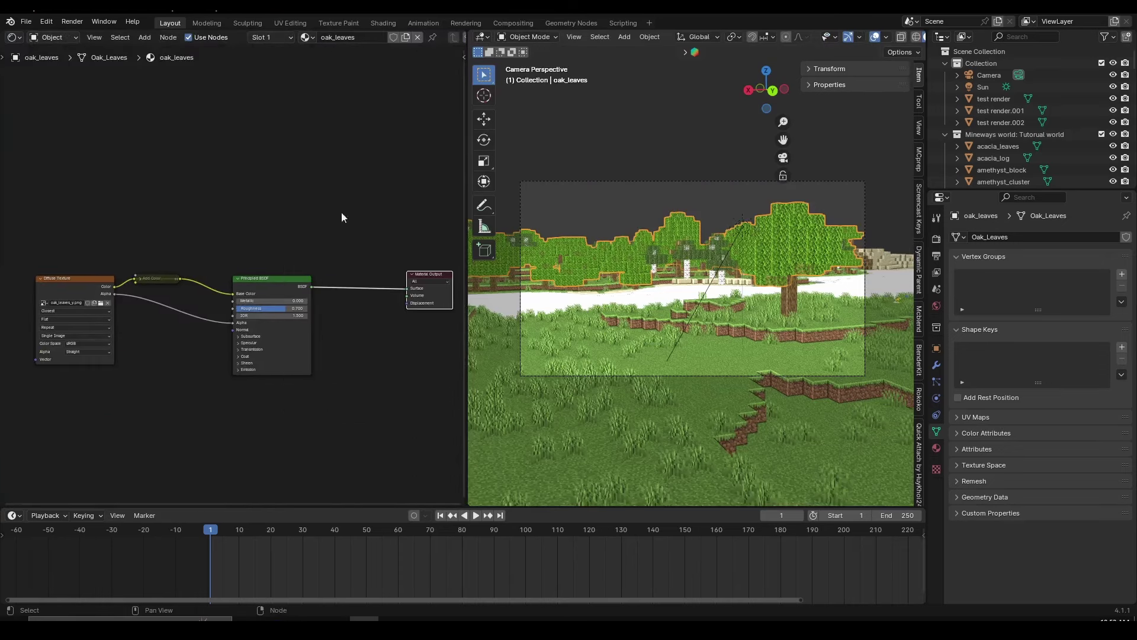
# Step: Switch the 3D viewport shading to Material Preview for the camera view of the oak tree
pyautogui.click(748, 305)
pyautogui.click(768, 251)
pyautogui.scroll(3, 780, 240)
pyautogui.keyDown('shift'); pyautogui.moveTo(829, 246); pyautogui.dragTo(797, 246, button='middle'); pyautogui.keyUp('shift')
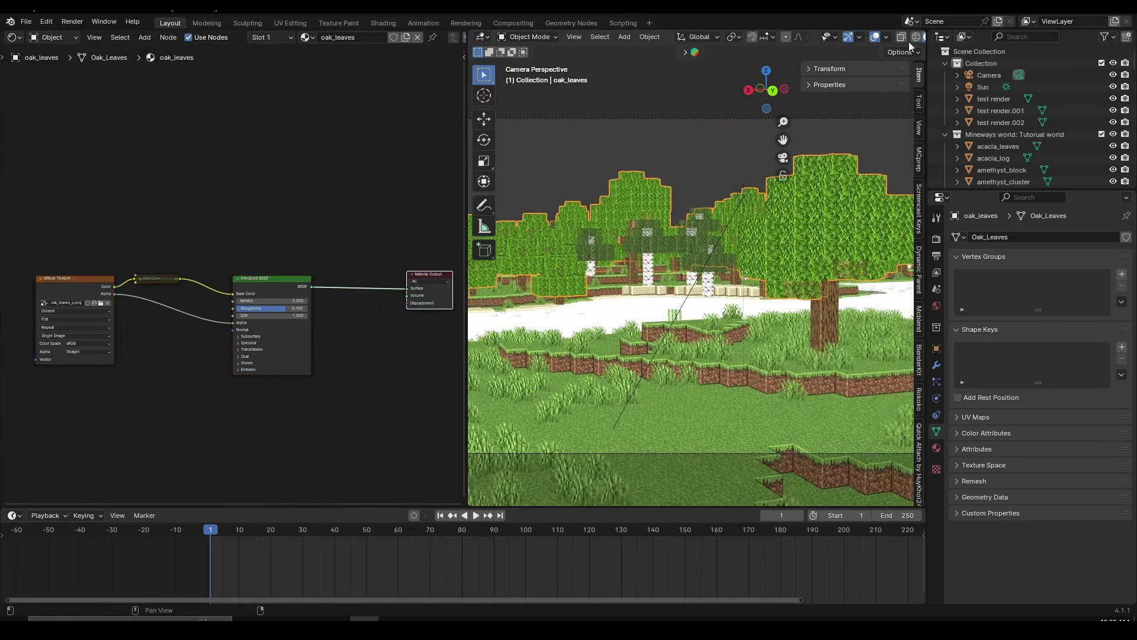
pyautogui.moveTo(908, 42); pyautogui.dragTo(874, 40, button='middle')
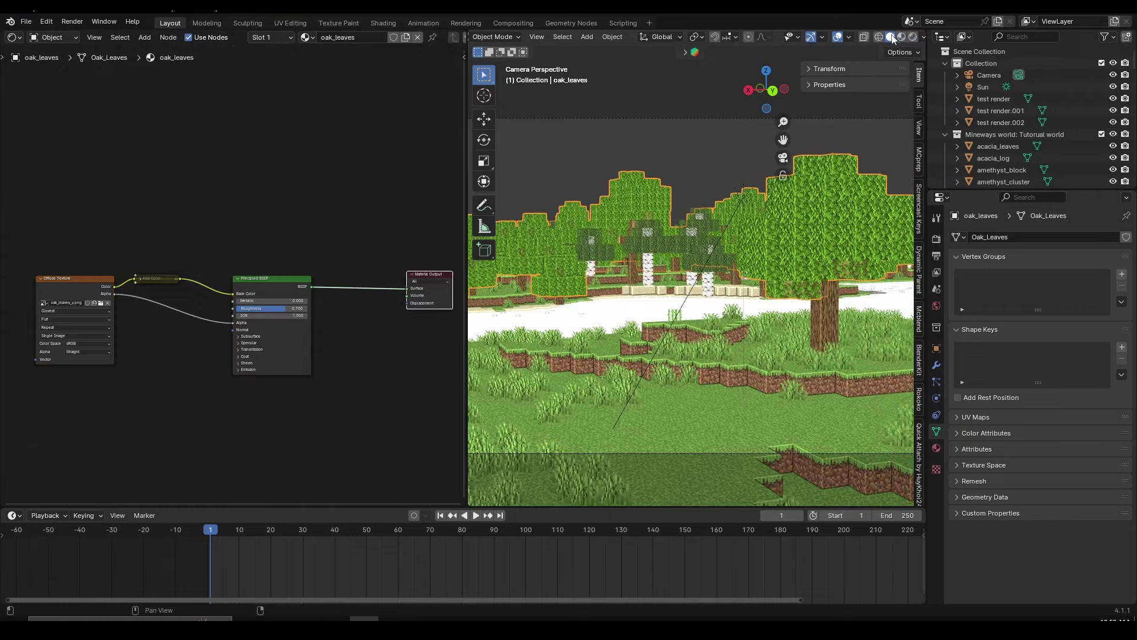
pyautogui.click(901, 38)
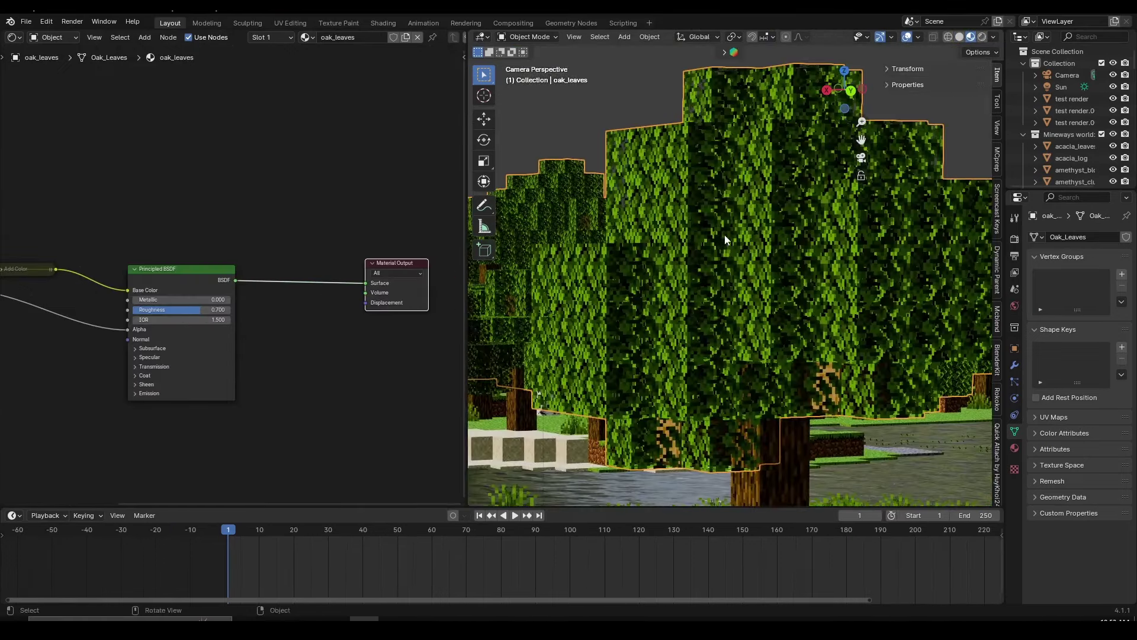
pyautogui.moveTo(255, 246); pyautogui.dragTo(248, 243, button='middle')
pyautogui.scroll(-3, 778, 221)
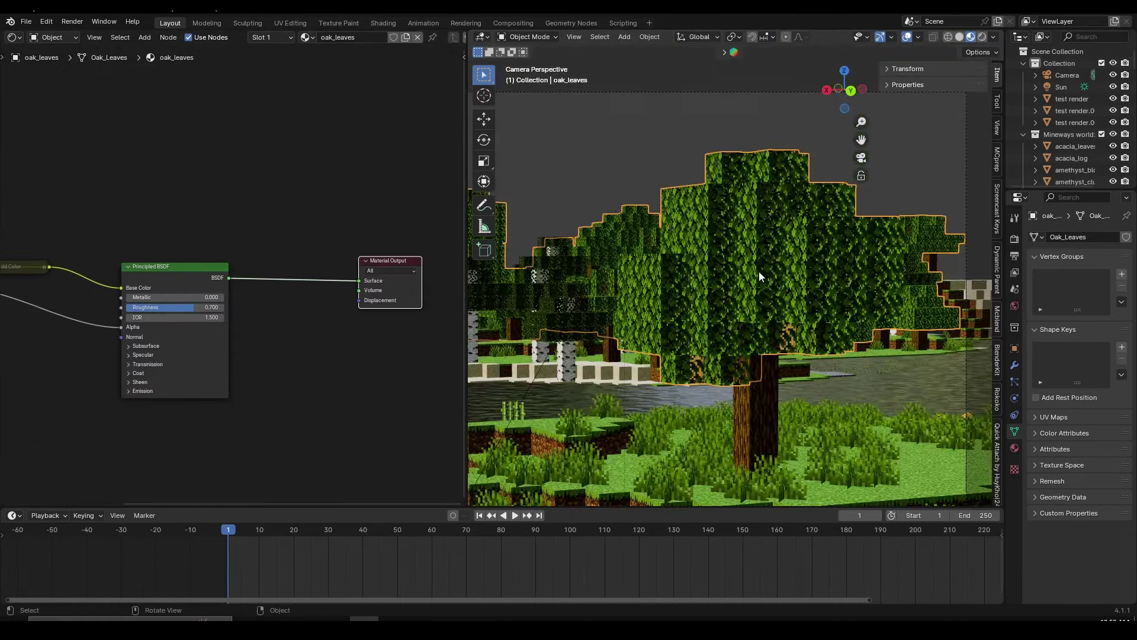
# Step: Fly up to the oak tree's canopy to examine its leaf blocks up close, and return to the camera view
pyautogui.hotkey('shift', '`')
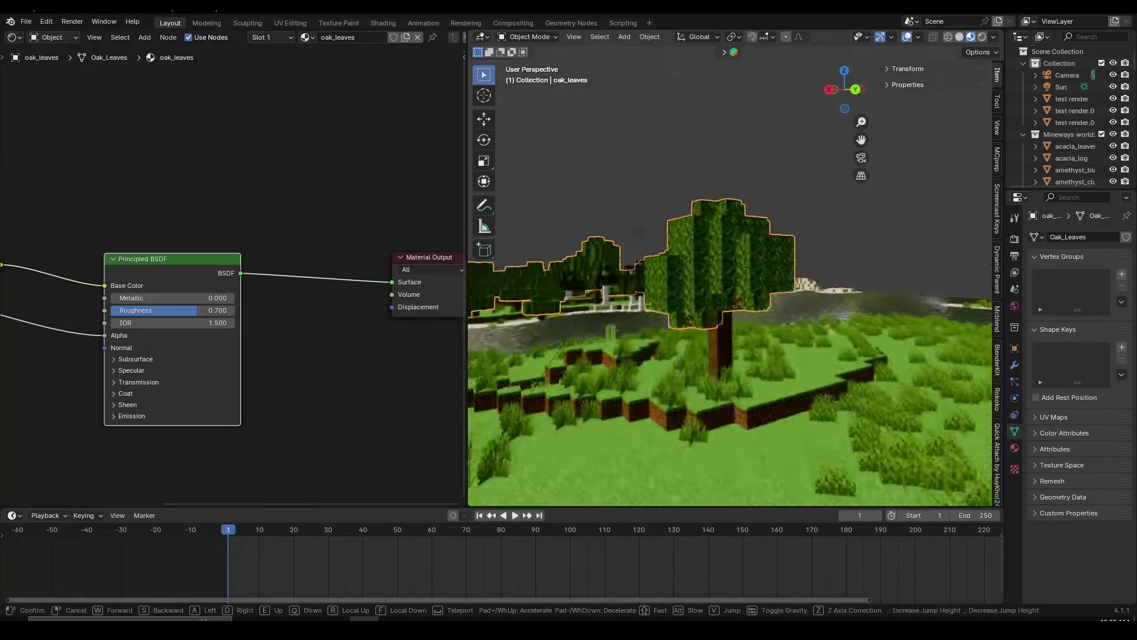
pyautogui.press('w')
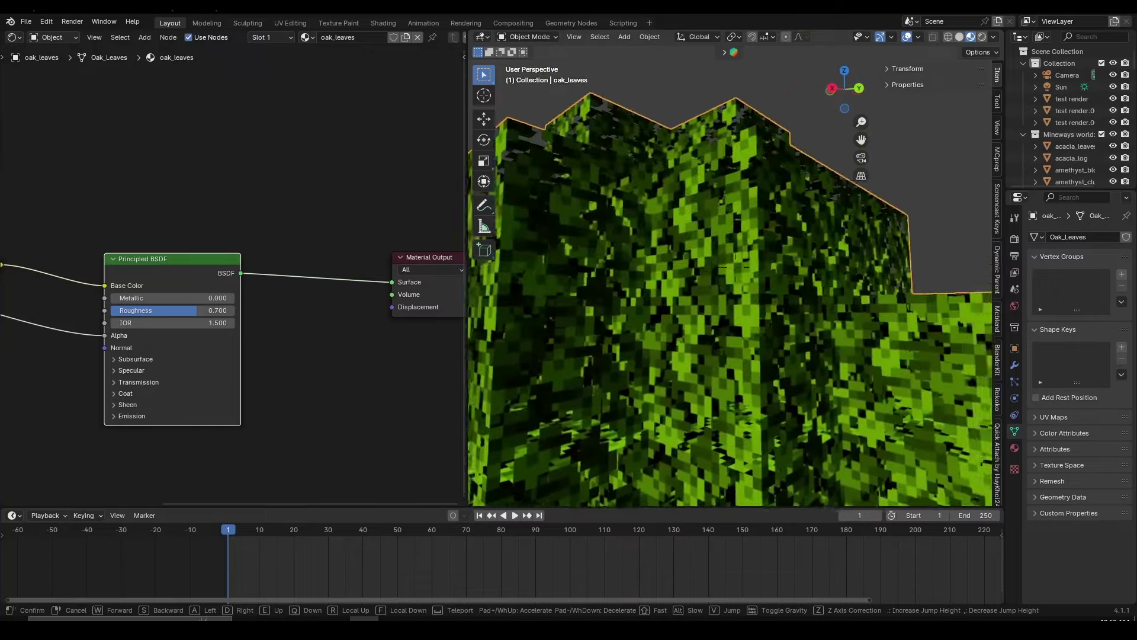
pyautogui.press('w')
pyautogui.click(697, 181)
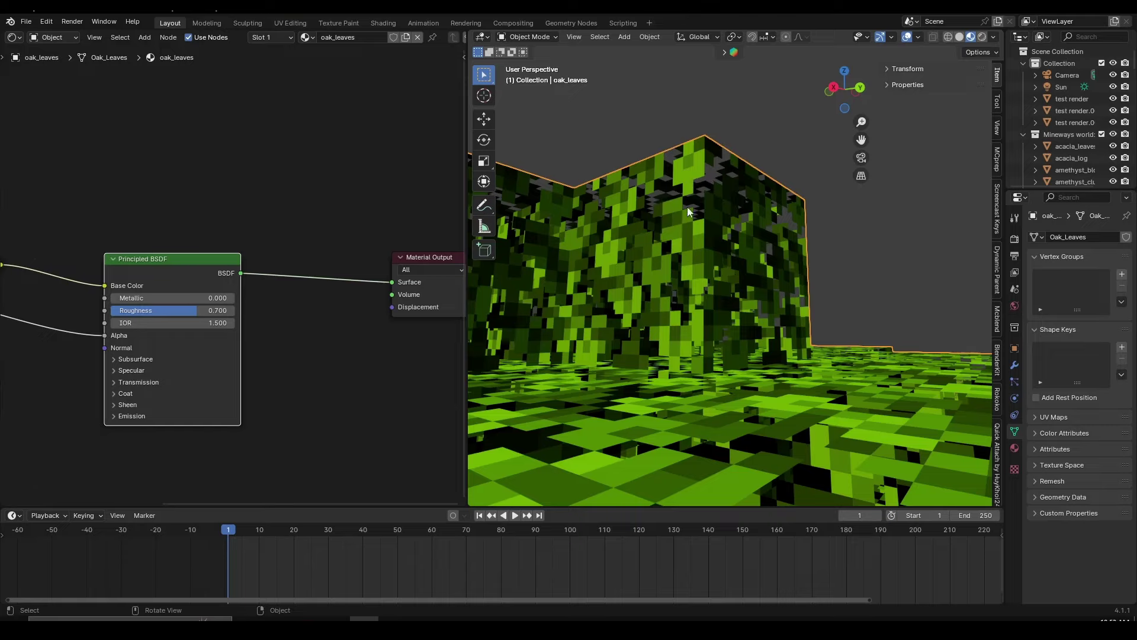
pyautogui.hotkey('shift', '`')
pyautogui.press('s')
pyautogui.press('e')
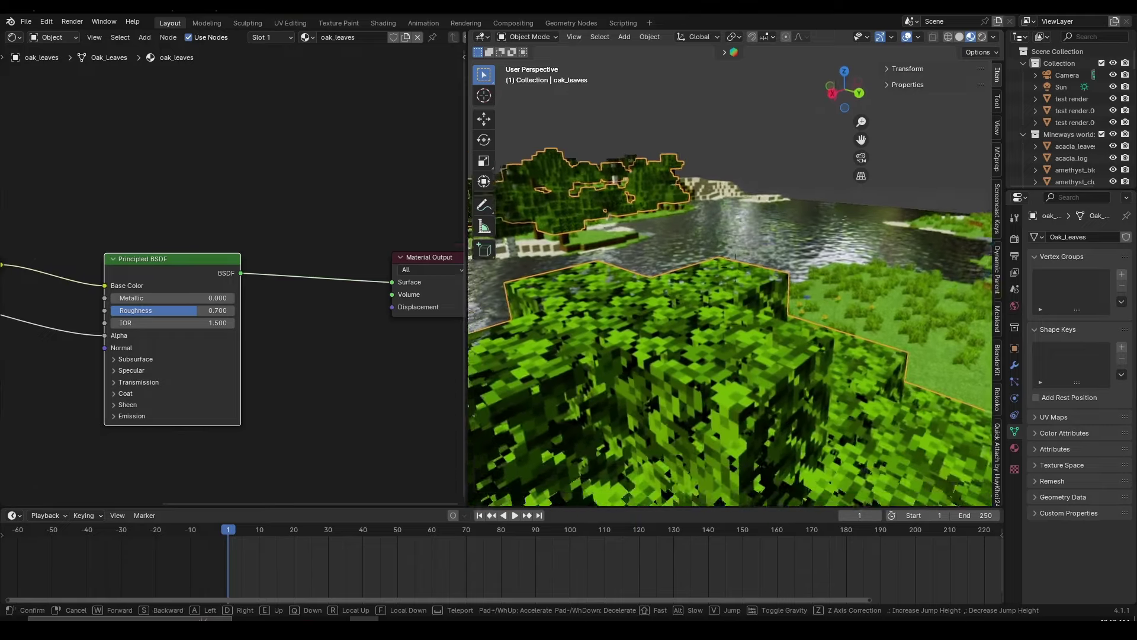
pyautogui.click(712, 207)
pyautogui.hotkey('shift', '`')
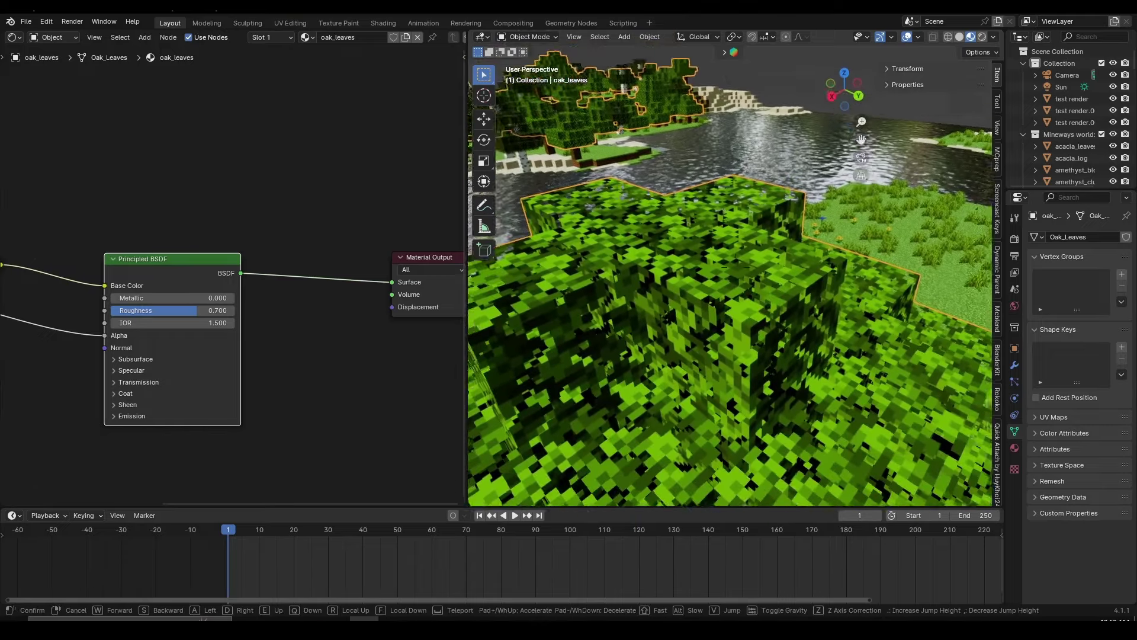
pyautogui.press('w')
pyautogui.press('s')
pyautogui.click(732, 241)
pyautogui.press('KP_0')
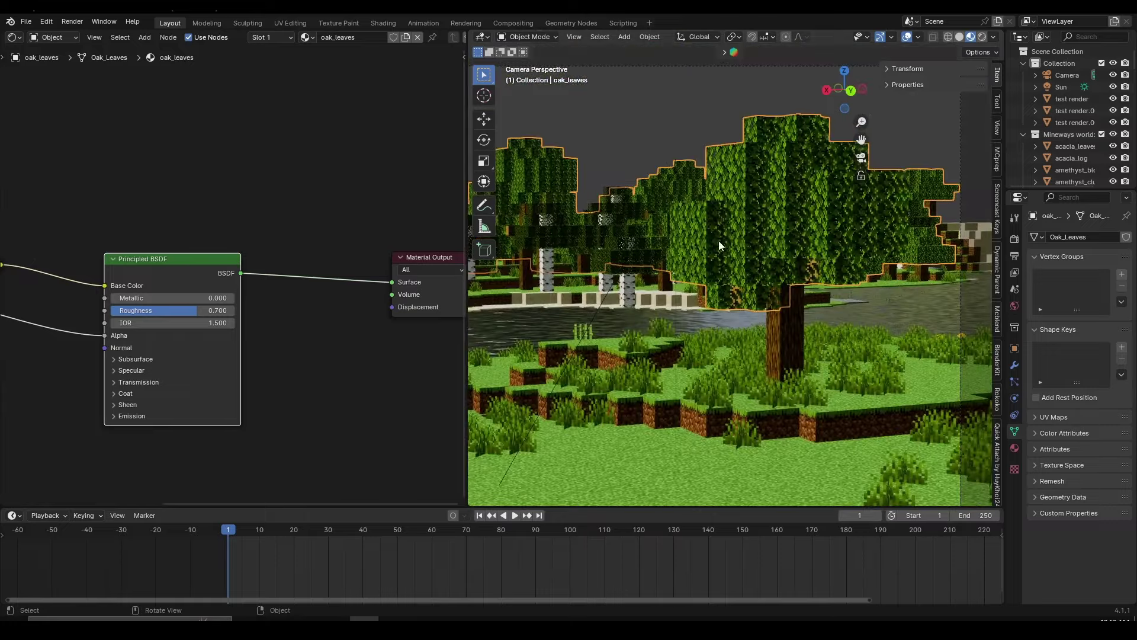
# Step: Examine the gaps between the leaves along the canopy's upper edge through the camera view
pyautogui.keyDown('shift'); pyautogui.moveTo(719, 244); pyautogui.dragTo(745, 197, button='middle'); pyautogui.keyUp('shift')
pyautogui.scroll(4, 740, 184)
pyautogui.keyDown('shift'); pyautogui.moveTo(724, 130); pyautogui.dragTo(785, 293, button='middle'); pyautogui.keyUp('shift')
pyautogui.scroll(4, 786, 292)
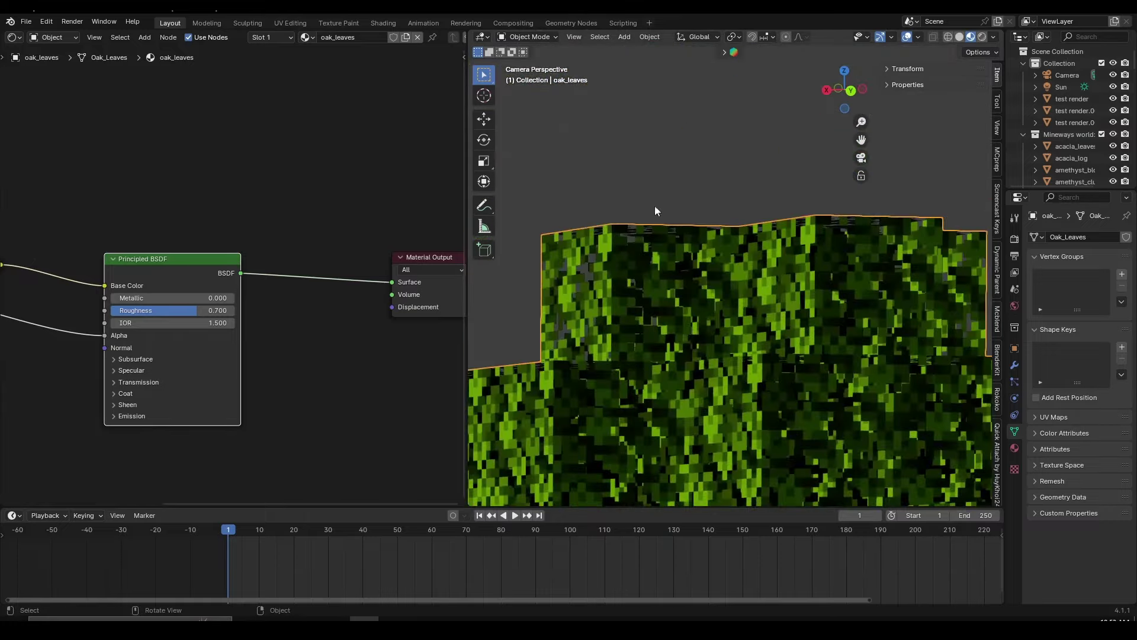
pyautogui.scroll(7, 630, 230)
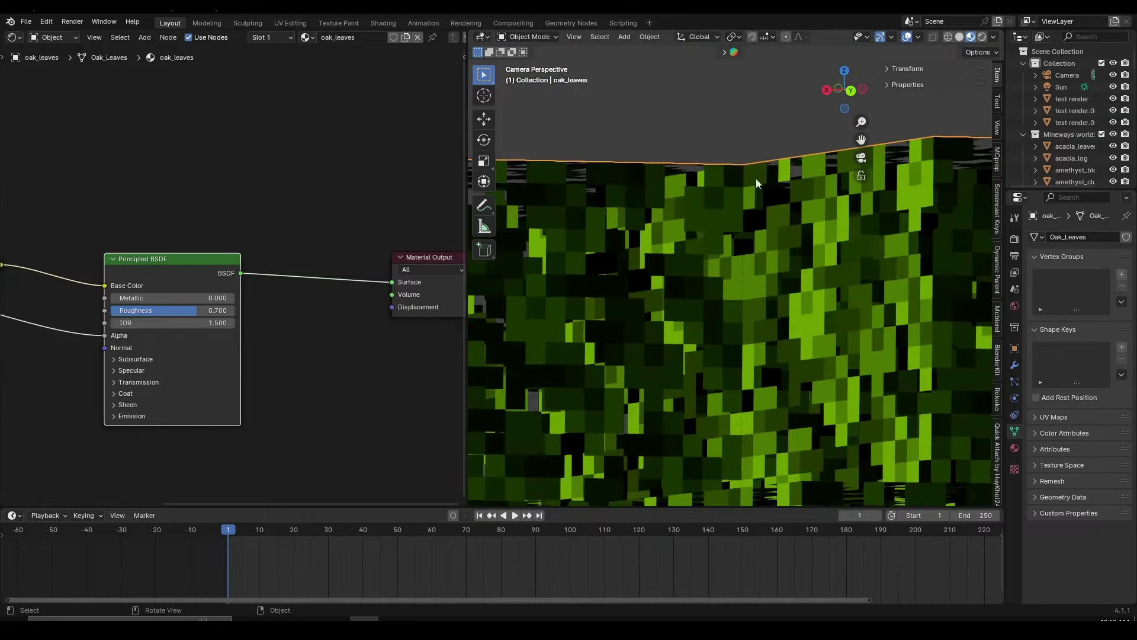
pyautogui.keyDown('shift'); pyautogui.moveTo(838, 174); pyautogui.dragTo(726, 186, button='middle'); pyautogui.keyUp('shift')
pyautogui.scroll(-7, 752, 255)
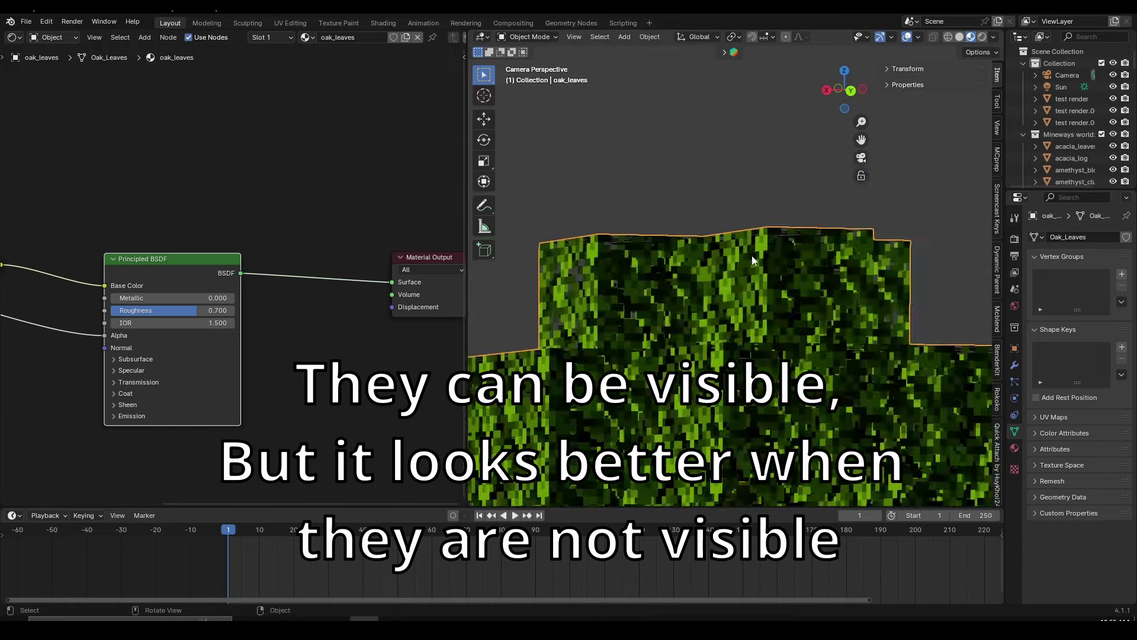
# Step: Examine the top leaf blocks of the oak tree from above and from the side, and return to the camera view
pyautogui.moveTo(751, 255); pyautogui.dragTo(737, 271, button='middle')
pyautogui.moveTo(435, 351); pyautogui.dragTo(395, 358, button='middle')
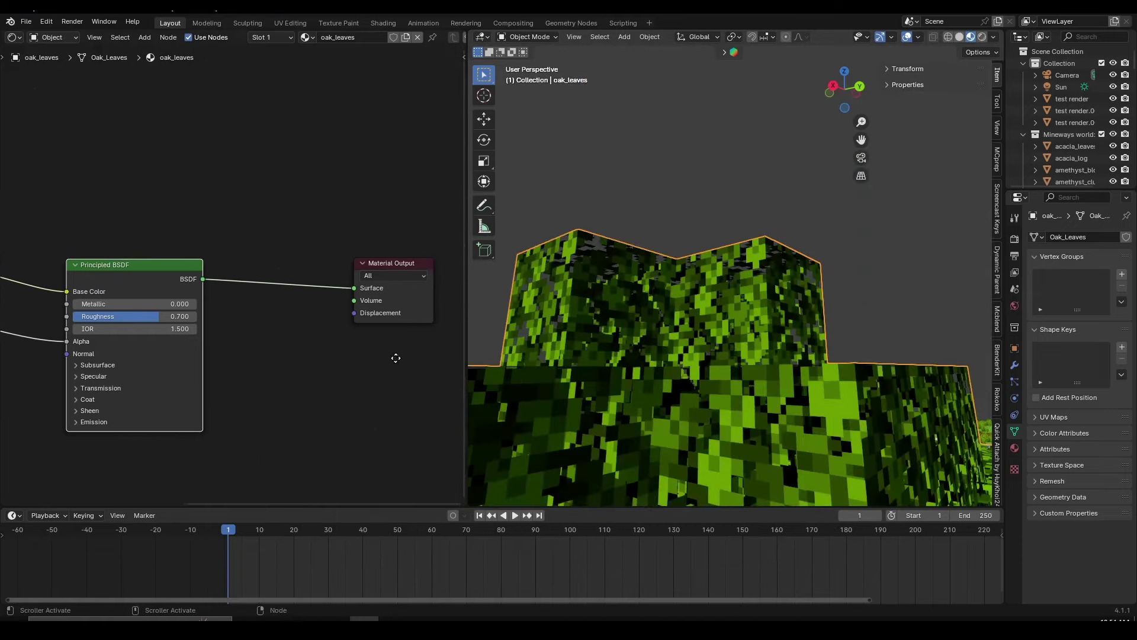
pyautogui.hotkey('shift', '`')
pyautogui.press('e')
pyautogui.press('e')
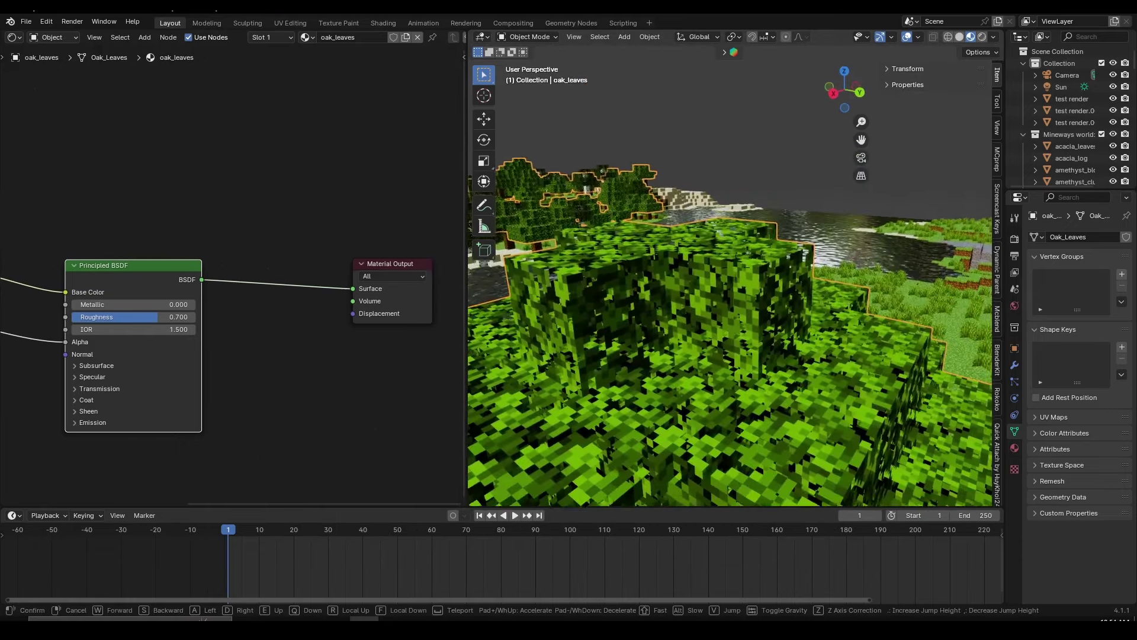
pyautogui.press('q')
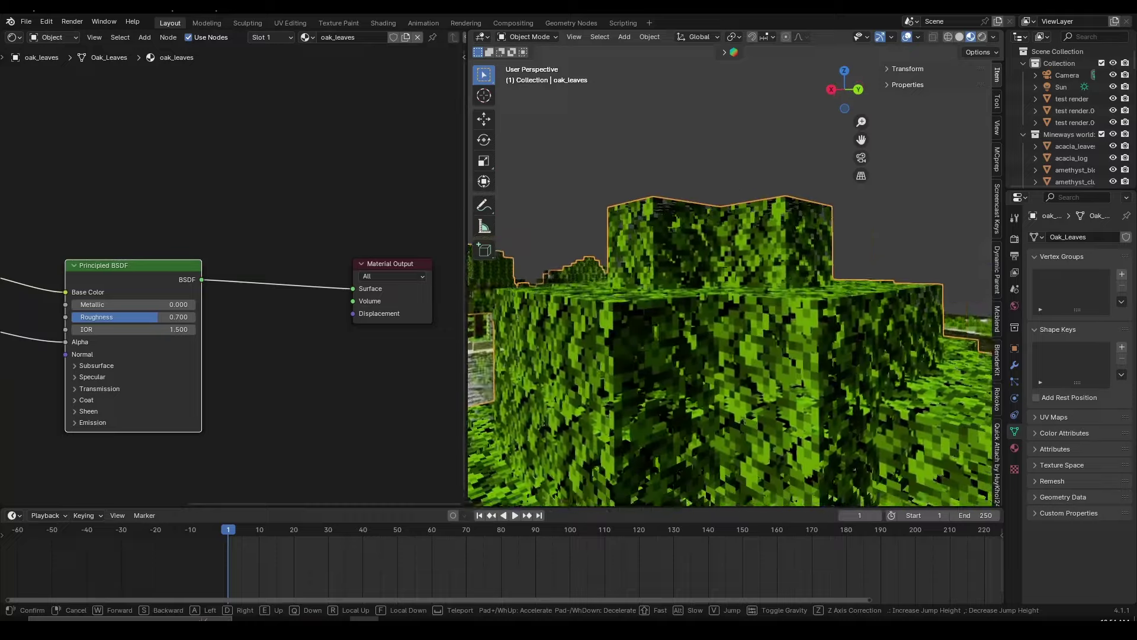
pyautogui.click(729, 315)
pyautogui.press('KP_0')
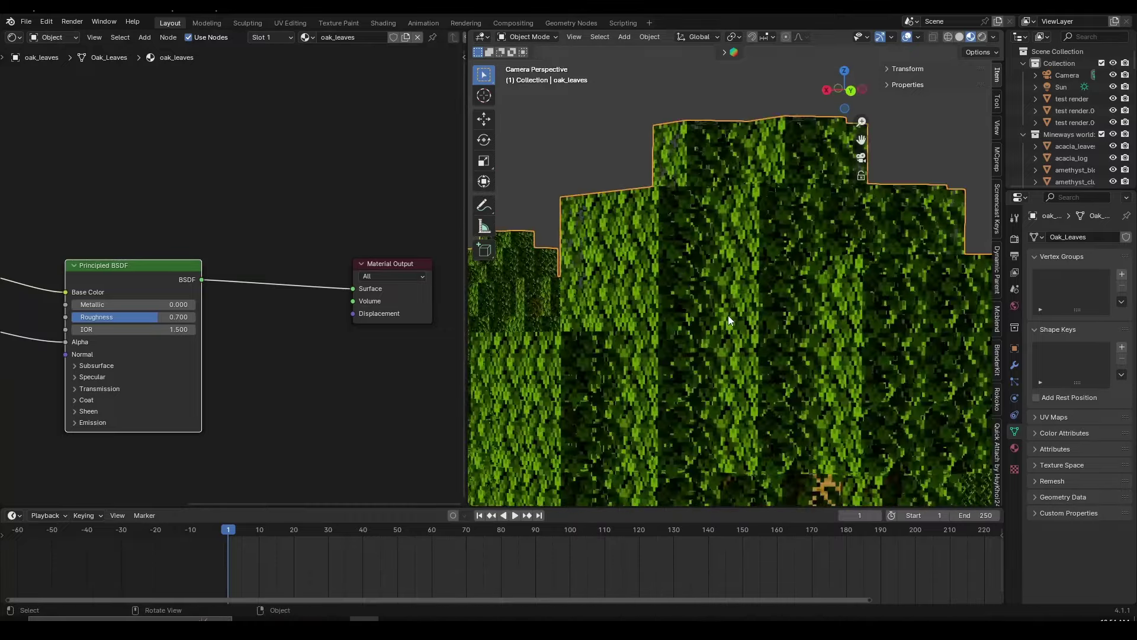
pyautogui.scroll(-12, 727, 315)
pyautogui.scroll(2, 759, 294)
pyautogui.keyDown('shift'); pyautogui.moveTo(714, 318); pyautogui.dragTo(801, 271, button='middle'); pyautogui.keyUp('shift')
# Step: Try moving the oak leaves object, and try moving the birch leaves object separately
pyautogui.press('a')
pyautogui.hotkey('alt', 'a')
pyautogui.click(797, 247)
pyautogui.scroll(3, 801, 271)
pyautogui.press('g')
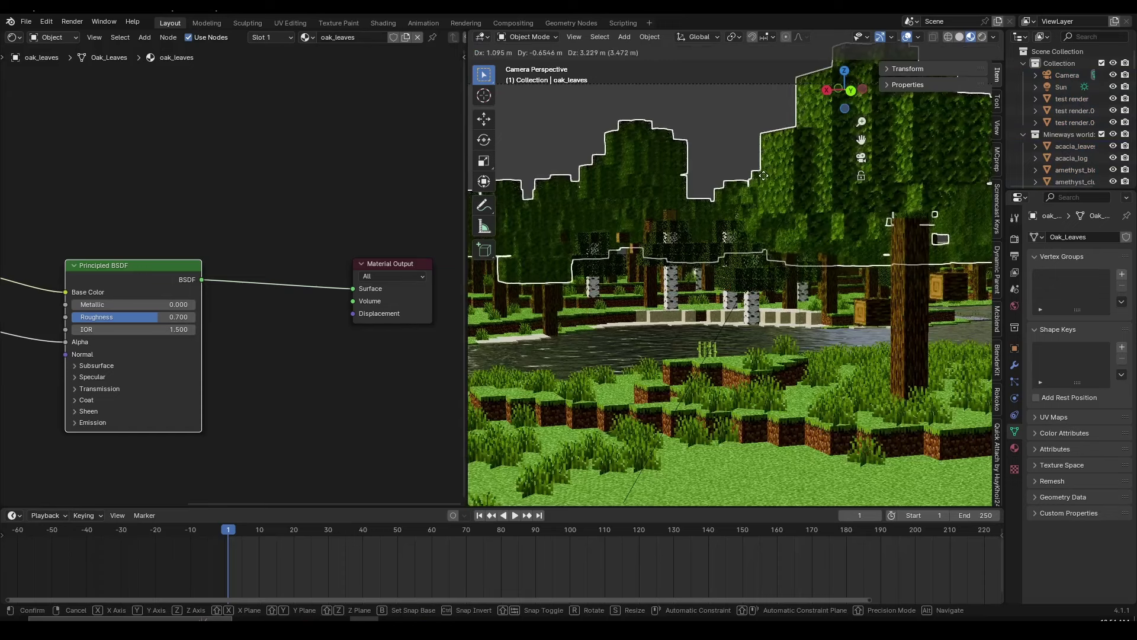
pyautogui.rightClick(763, 176)
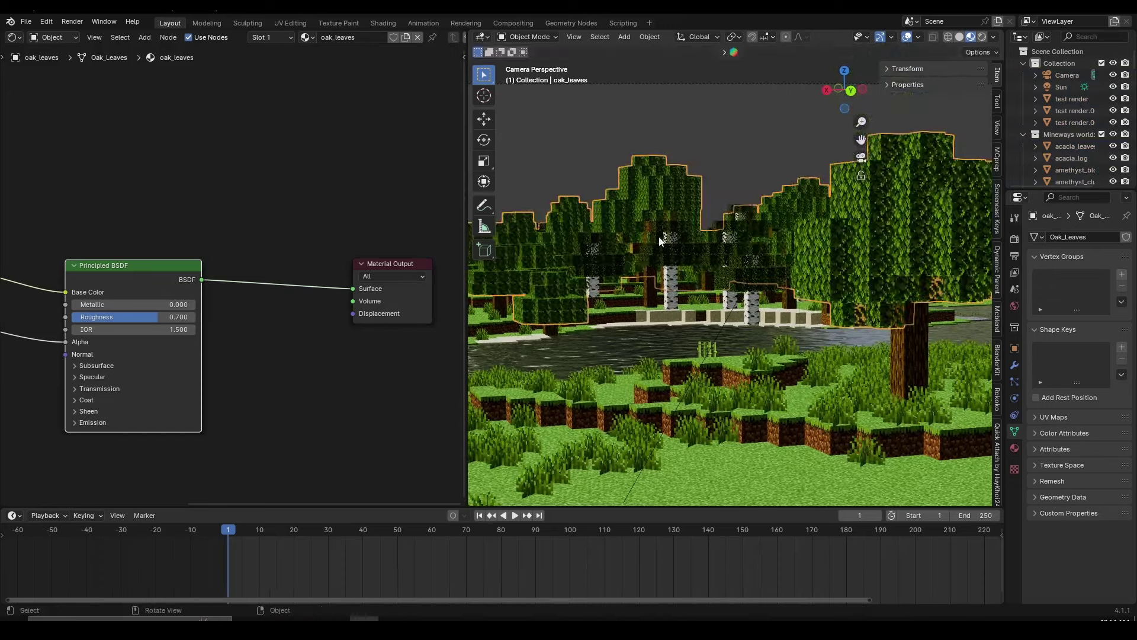
pyautogui.click(682, 252)
pyautogui.press('g')
pyautogui.rightClick(649, 123)
pyautogui.moveTo(842, 315); pyautogui.dragTo(802, 220, button='middle')
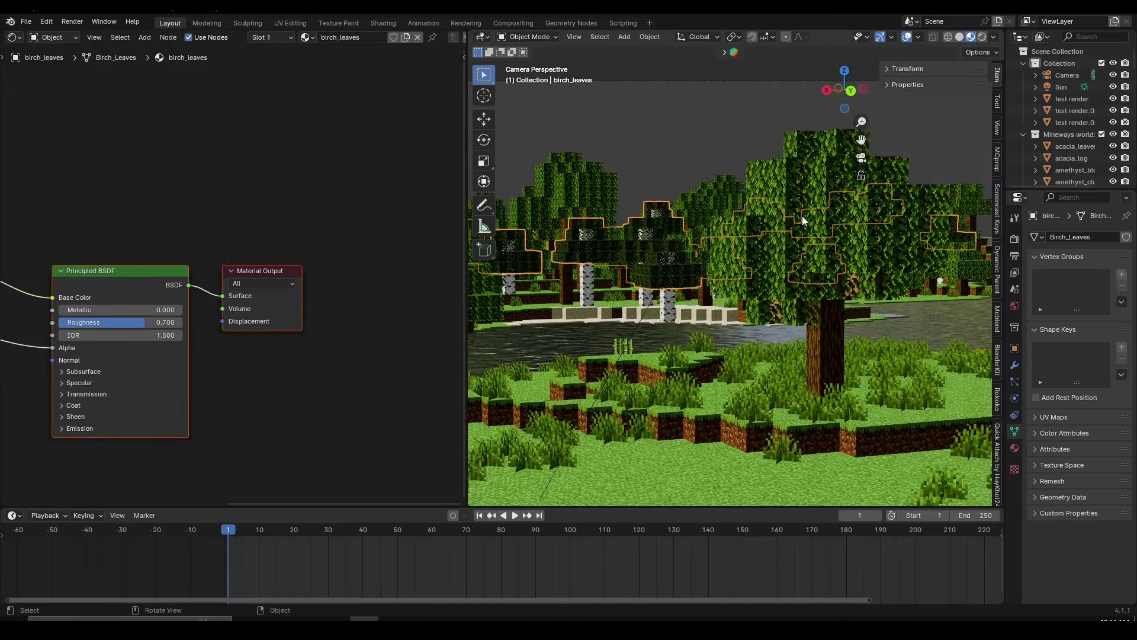
# Step: Reselect the oak leaves object and bring its Principled BSDF node into focus in the Shader Editor
pyautogui.click(863, 252)
pyautogui.scroll(-5, 230, 329)
pyautogui.scroll(4, 232, 333)
pyautogui.moveTo(264, 331); pyautogui.dragTo(401, 329, button='middle')
pyautogui.scroll(-2, 210, 228)
pyautogui.scroll(-1, 210, 223)
pyautogui.scroll(2, 294, 195)
pyautogui.moveTo(289, 219); pyautogui.dragTo(241, 218, button='middle')
pyautogui.scroll(1, 270, 241)
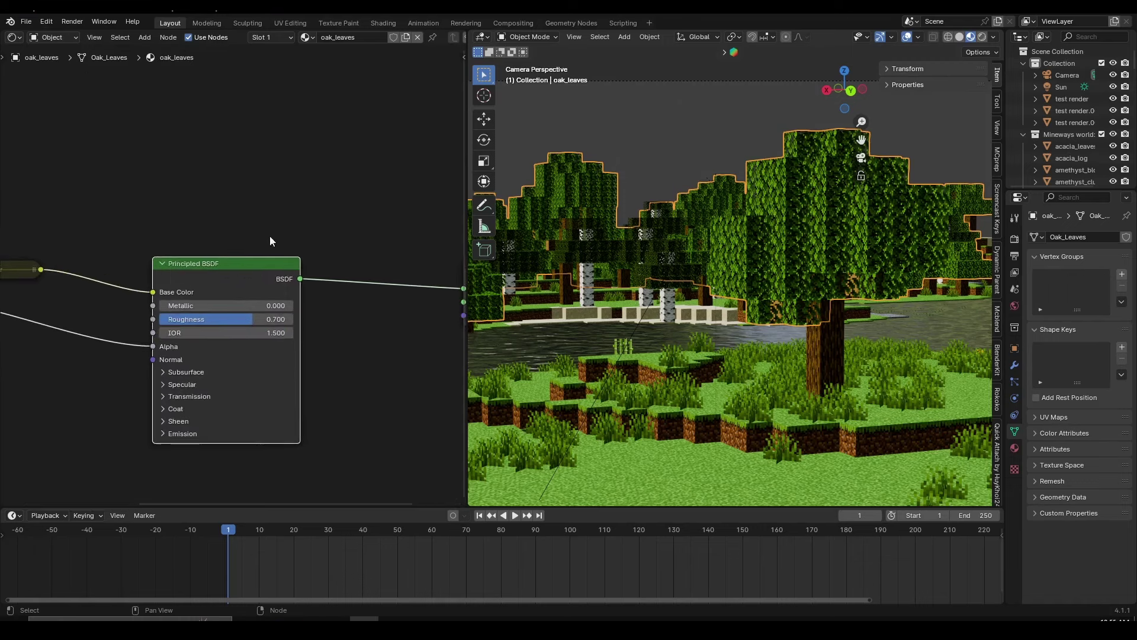
# Step: Insert a Mix Shader node on the link between the Principled BSDF and the Material Output
pyautogui.keyDown('ctrl'); pyautogui.hscroll(4, 308, 234); pyautogui.keyUp('ctrl')
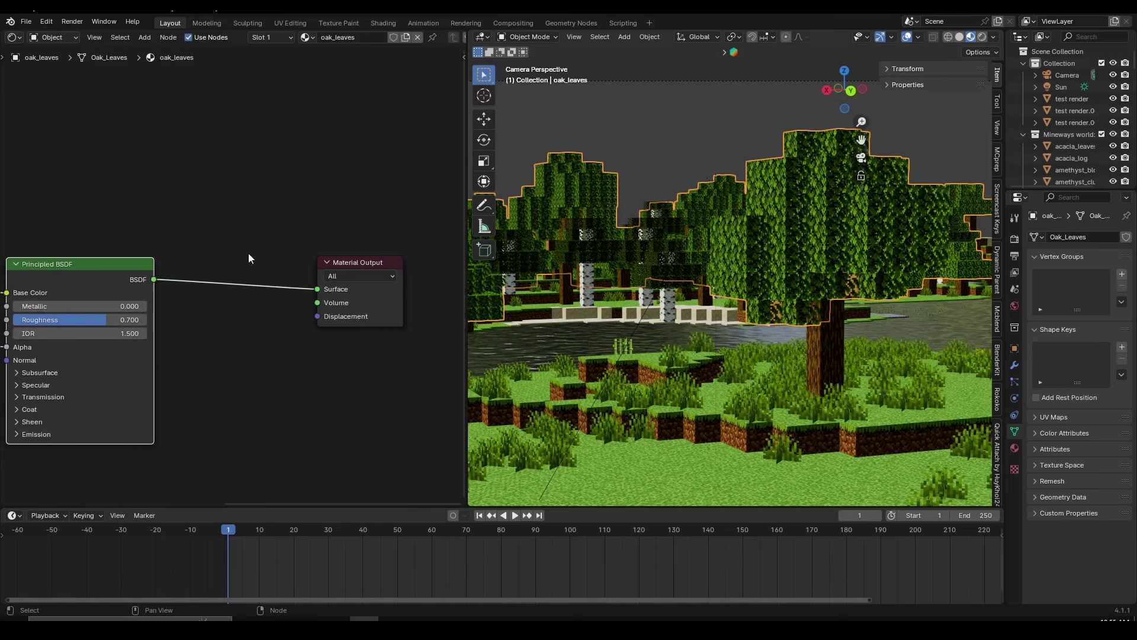
pyautogui.moveTo(254, 272); pyautogui.dragTo(262, 274, button='middle')
pyautogui.hotkey('shift', 'a')
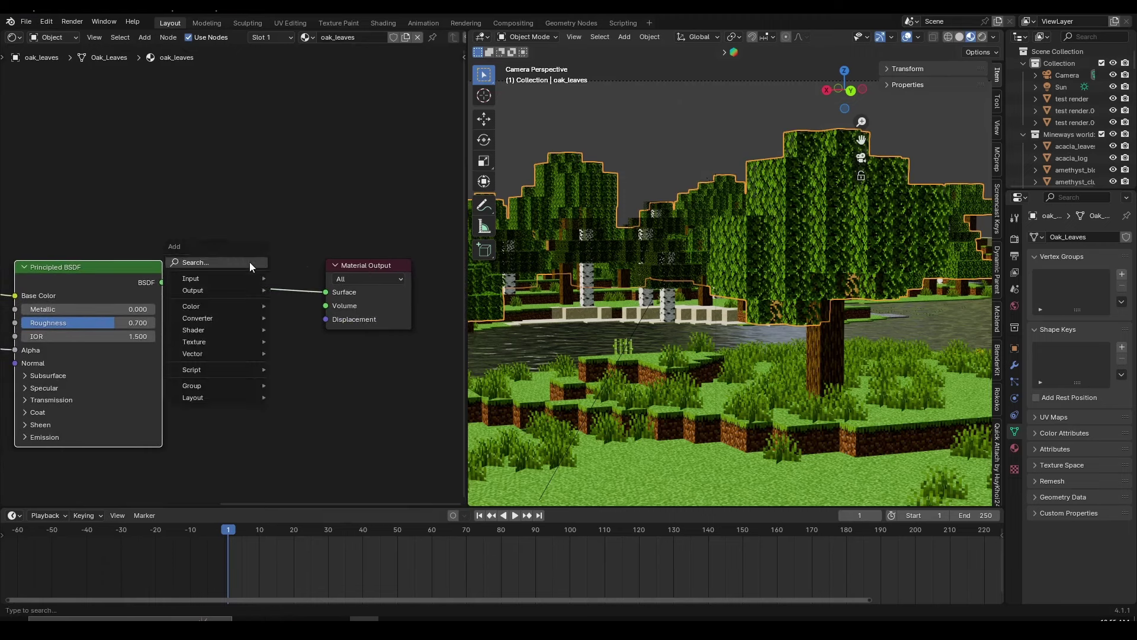
pyautogui.click(251, 262)
pyautogui.write('mix sh')
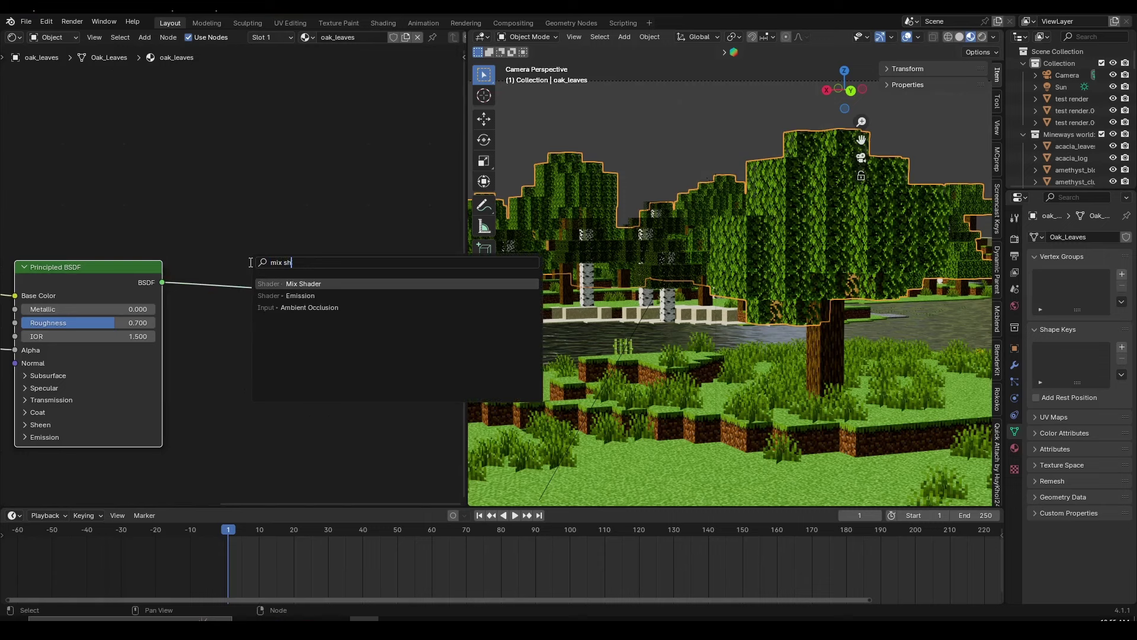
pyautogui.press('Return')
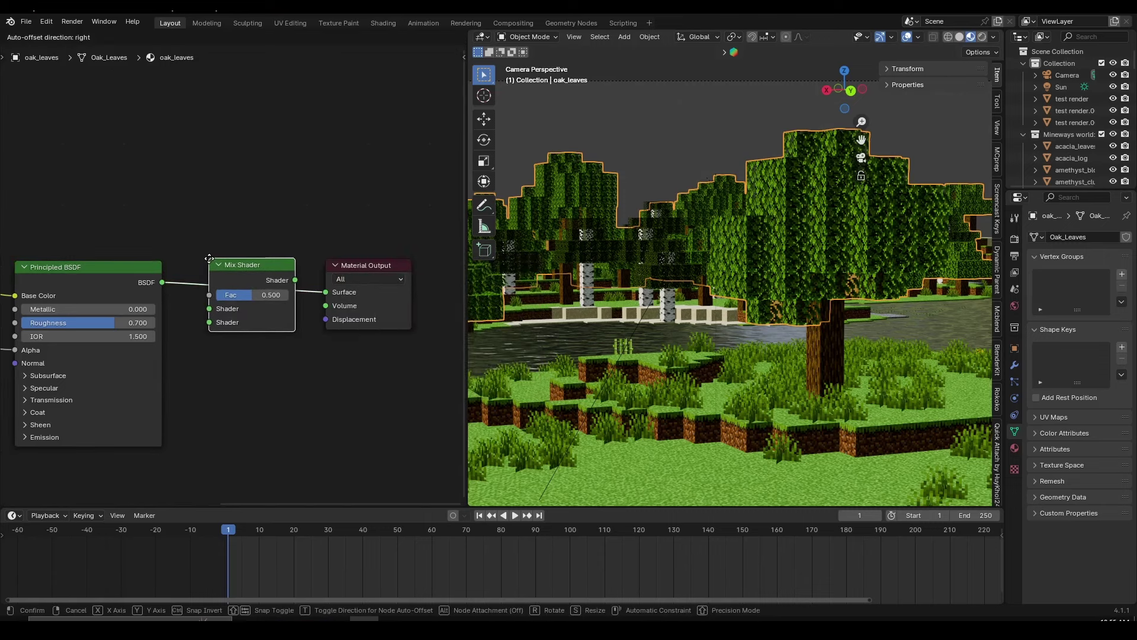
pyautogui.click(209, 258)
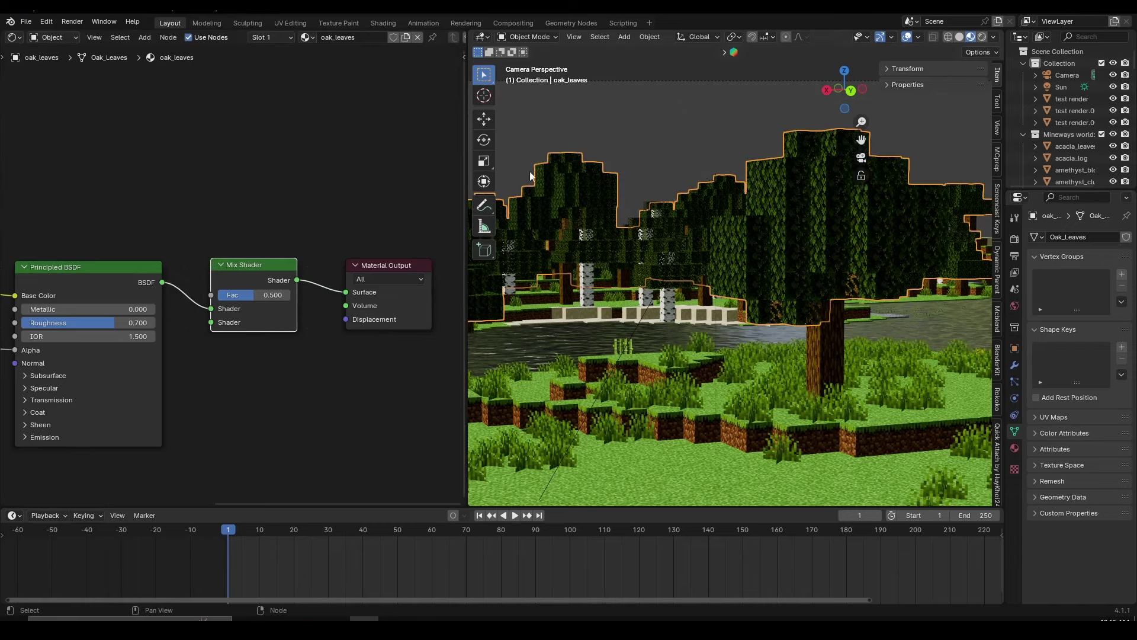
# Step: Inspect the scene and the leaf material's nodes in the Shading workspace, and return to the Layout workspace
pyautogui.click(380, 23)
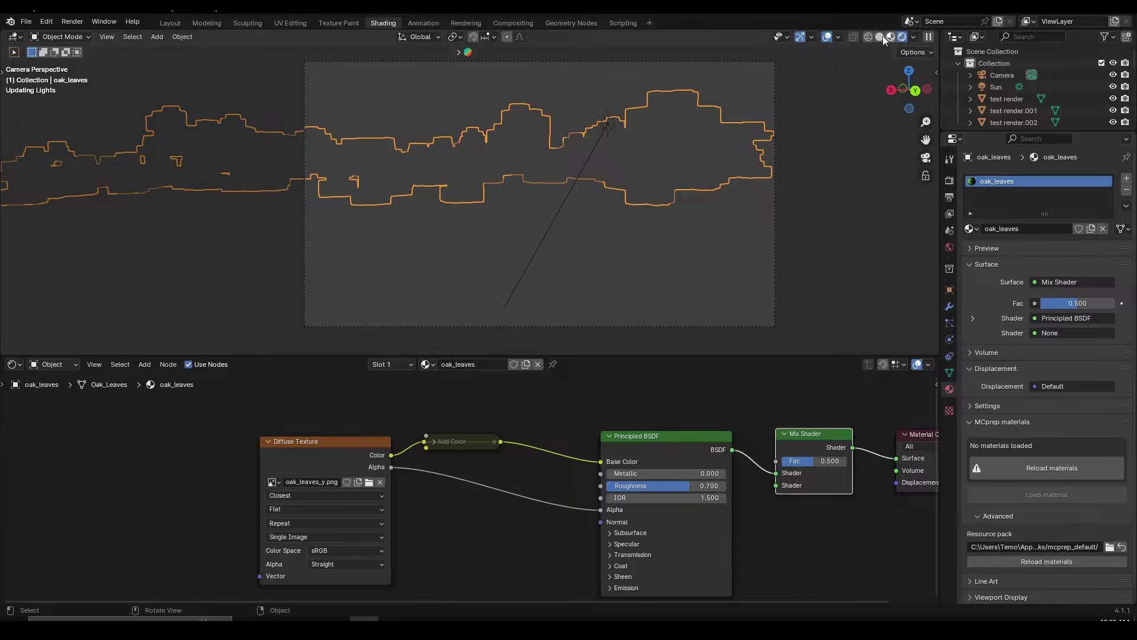
pyautogui.moveTo(592, 178); pyautogui.dragTo(550, 207, button='middle')
pyautogui.scroll(-3, 470, 237)
pyautogui.scroll(-6, 454, 444)
pyautogui.moveTo(455, 443)
pyautogui.mouseDown(button='middle')
pyautogui.moveTo(399, 432)
pyautogui.moveTo(440, 444)
pyautogui.mouseUp(button='middle')
pyautogui.scroll(4, 398, 433)
pyautogui.press('KP_0')
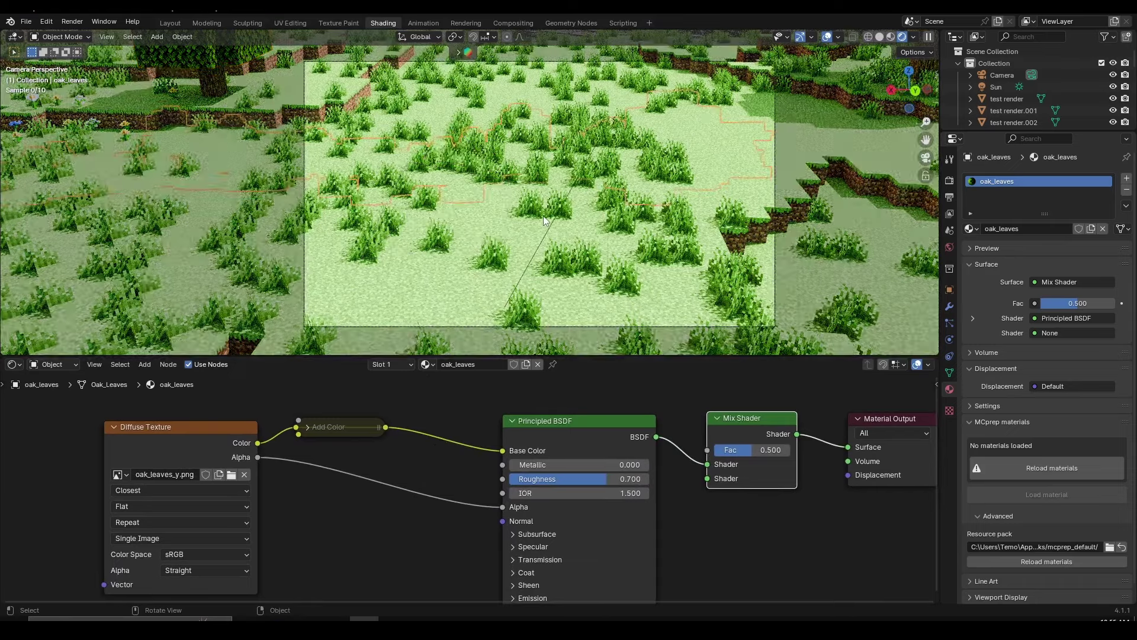
pyautogui.click(171, 23)
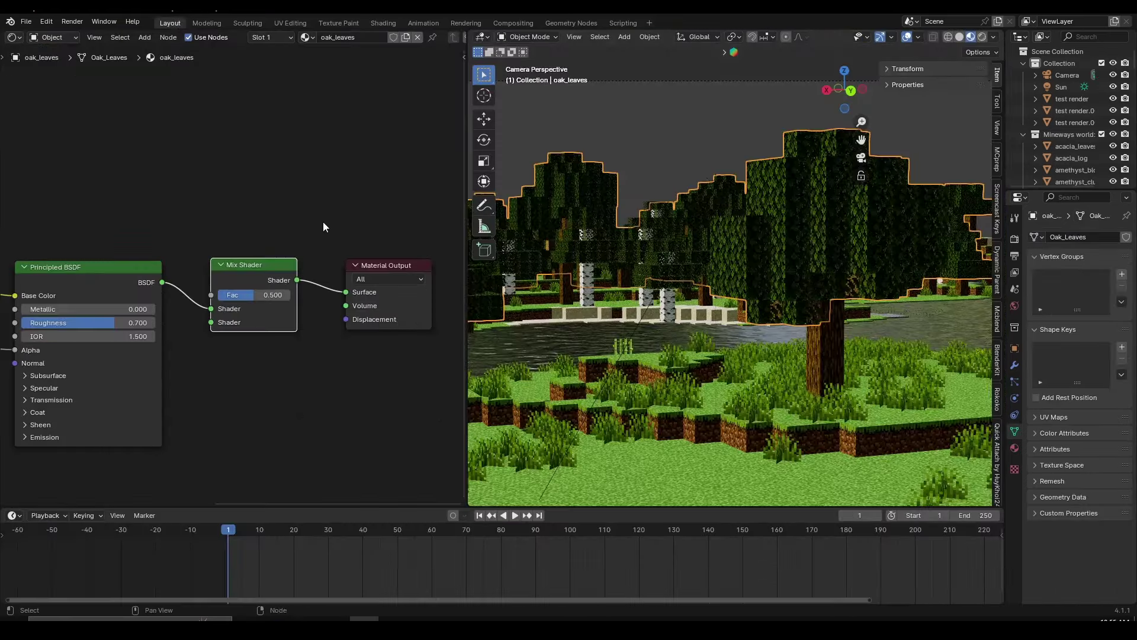
# Step: Make room around the Mix Shader and add a Transparent BSDF node below it
pyautogui.moveTo(263, 267); pyautogui.dragTo(278, 265)
pyautogui.moveTo(248, 372); pyautogui.dragTo(284, 331, button='middle')
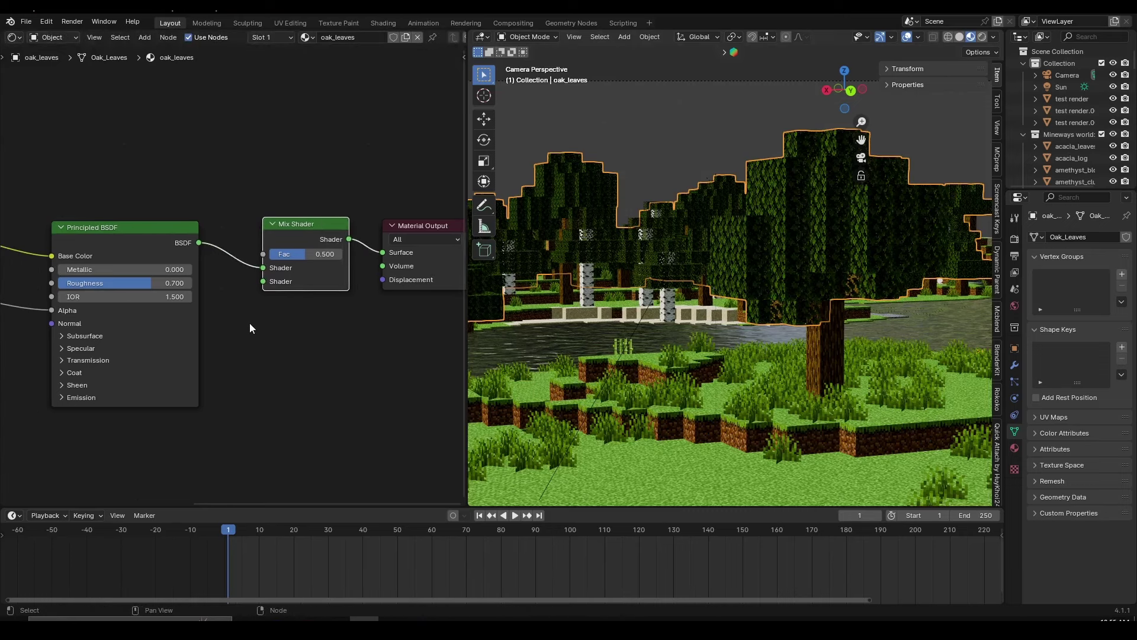
pyautogui.hotkey('shift', 'a')
pyautogui.click(224, 346)
pyautogui.write('transpa')
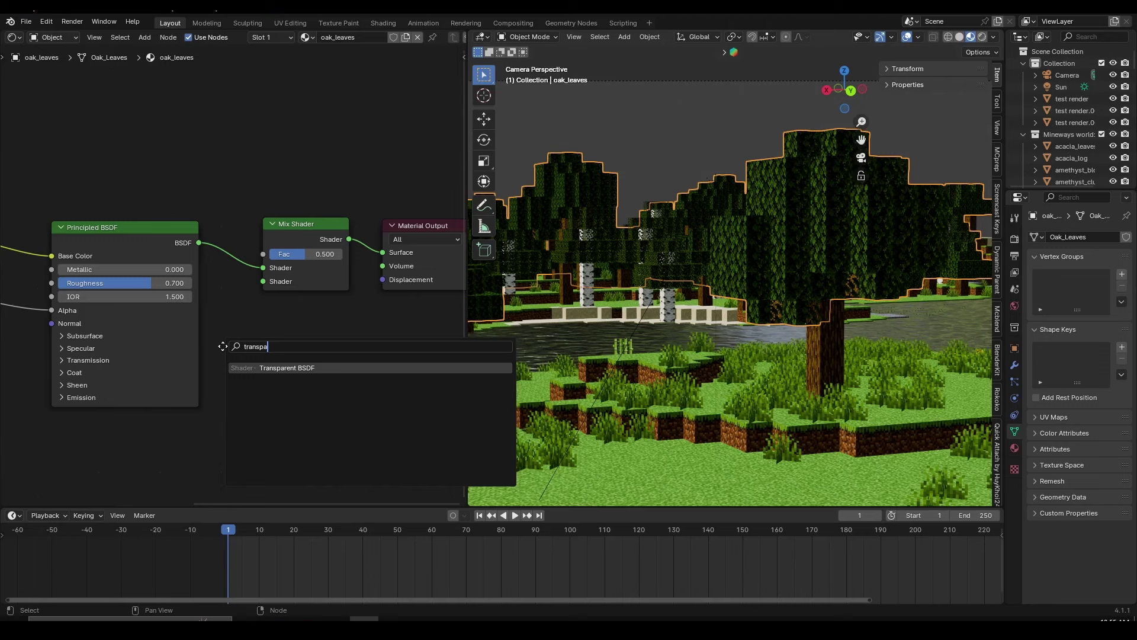
pyautogui.press('Return')
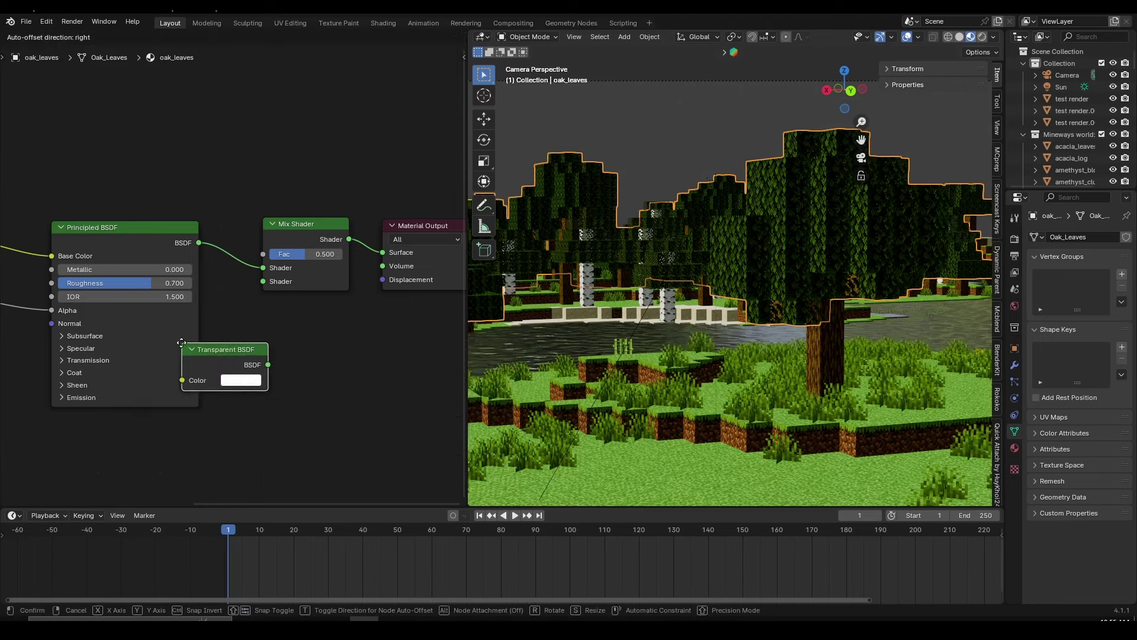
pyautogui.click(229, 355)
# Step: Connect the Transparent BSDF output to the Mix Shader's second Shader input and tidy the positions of both nodes
pyautogui.moveTo(295, 226); pyautogui.dragTo(329, 227)
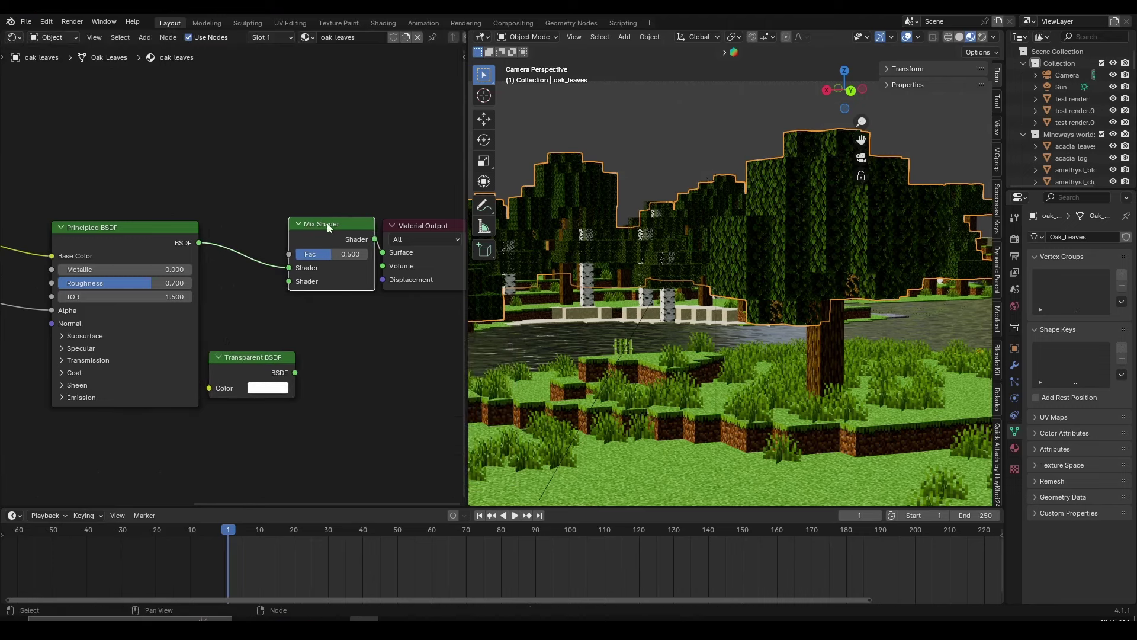
pyautogui.moveTo(296, 372); pyautogui.dragTo(288, 281)
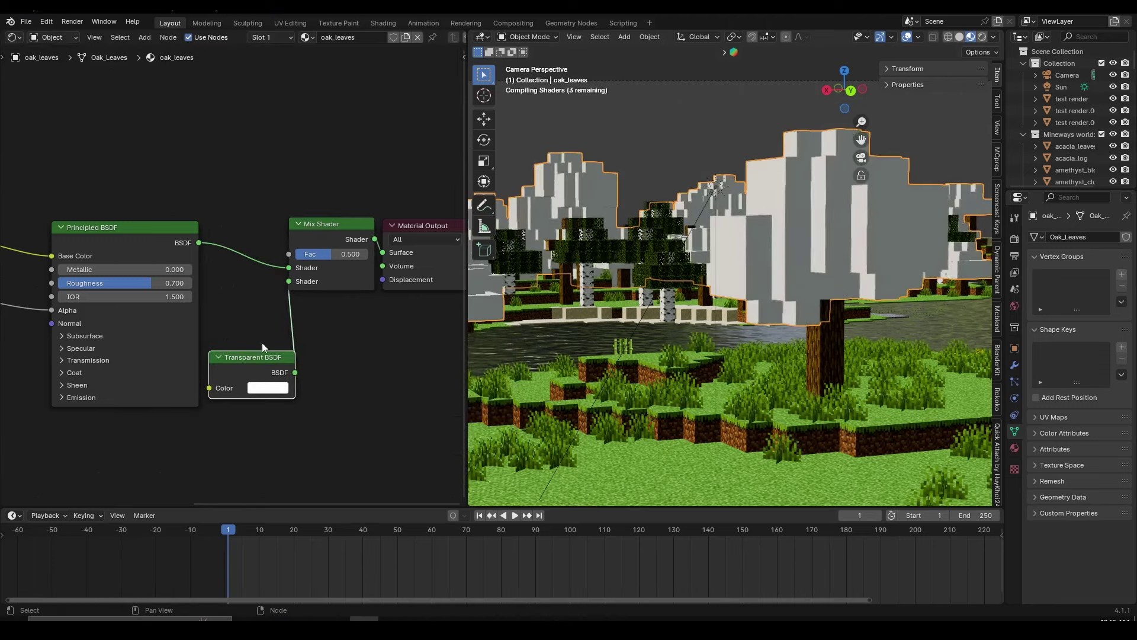
pyautogui.moveTo(265, 359); pyautogui.dragTo(255, 349)
pyautogui.moveTo(254, 258); pyautogui.dragTo(250, 274, button='middle')
pyautogui.scroll(3, 231, 278)
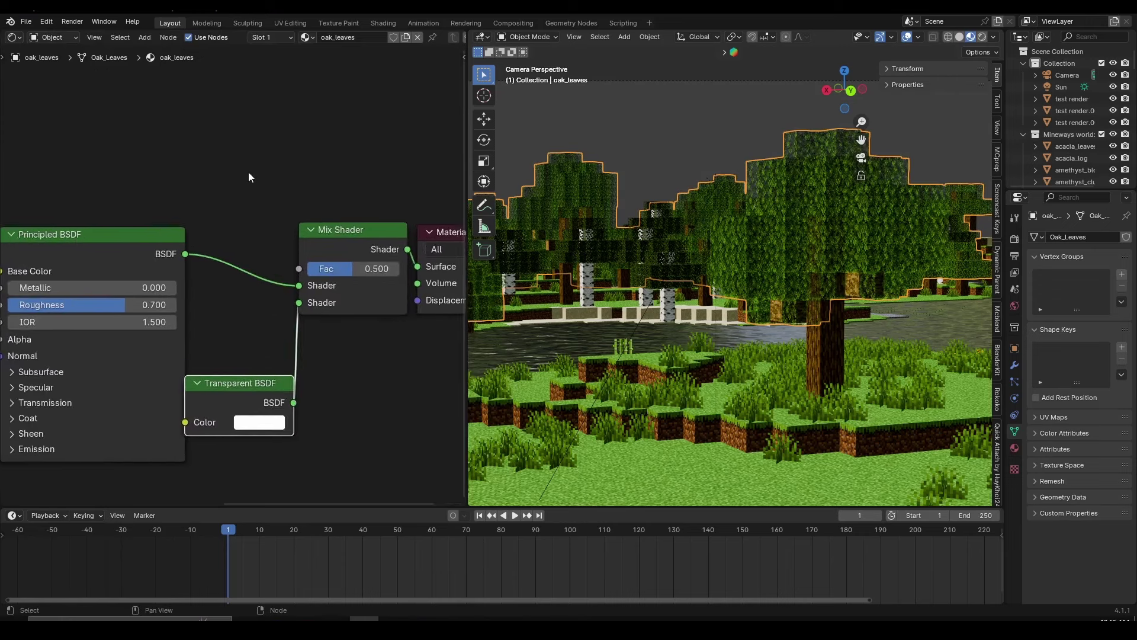
# Step: Add a Geometry node above the Principled BSDF and connect its Backfacing output to the Mix Shader's Fac input
pyautogui.moveTo(234, 158); pyautogui.dragTo(225, 201, button='middle')
pyautogui.hotkey('shift', 'a')
pyautogui.click(223, 197)
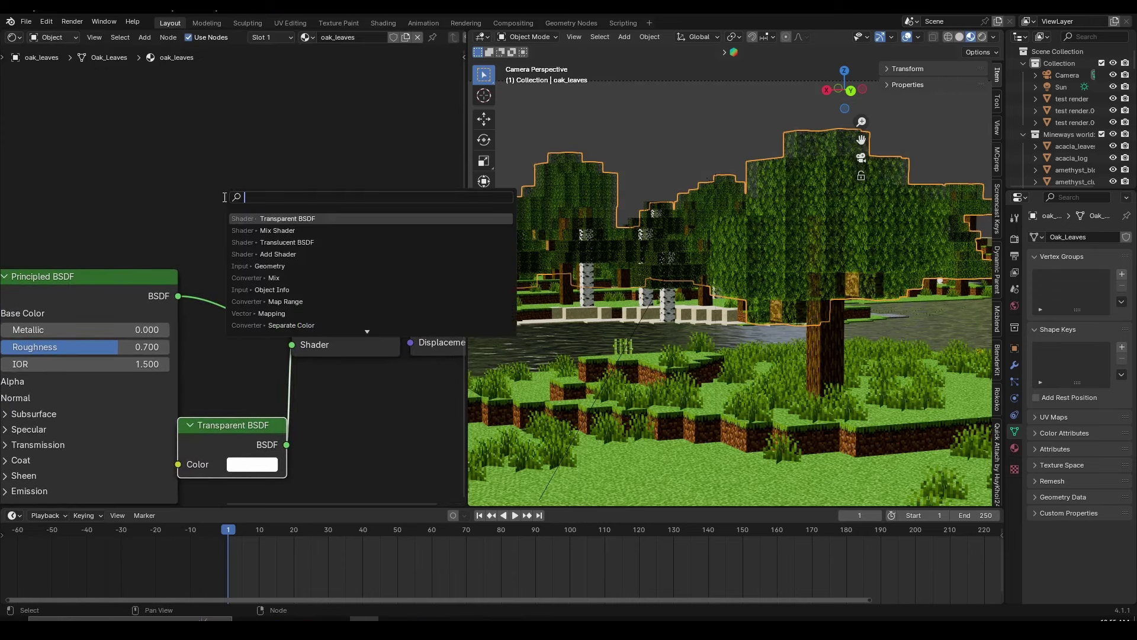
pyautogui.write('geome')
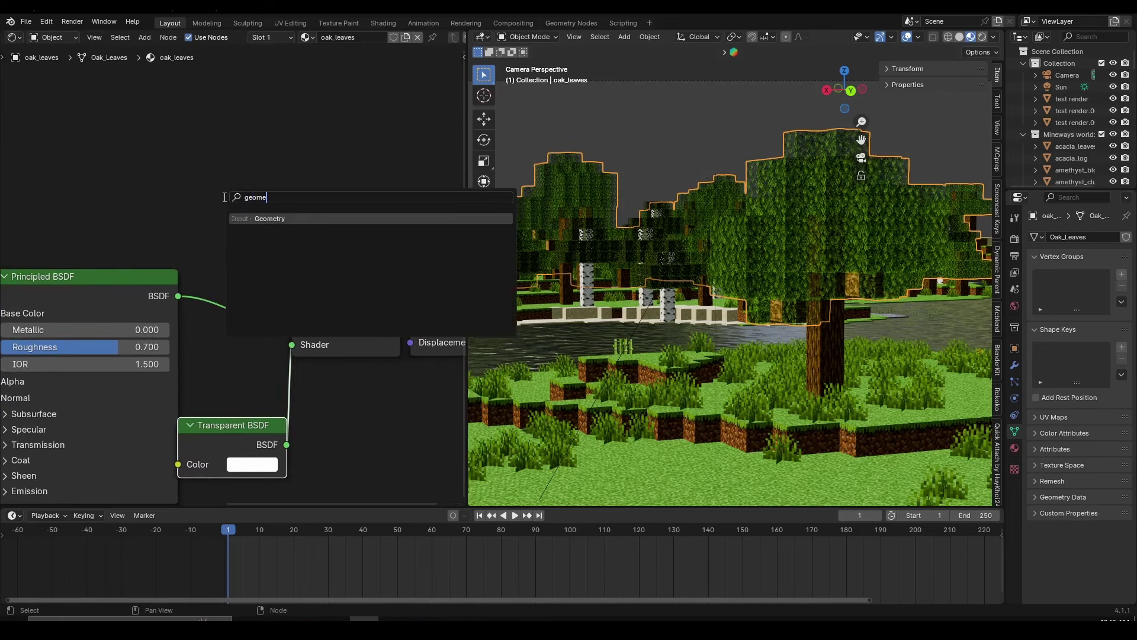
pyautogui.press('Return')
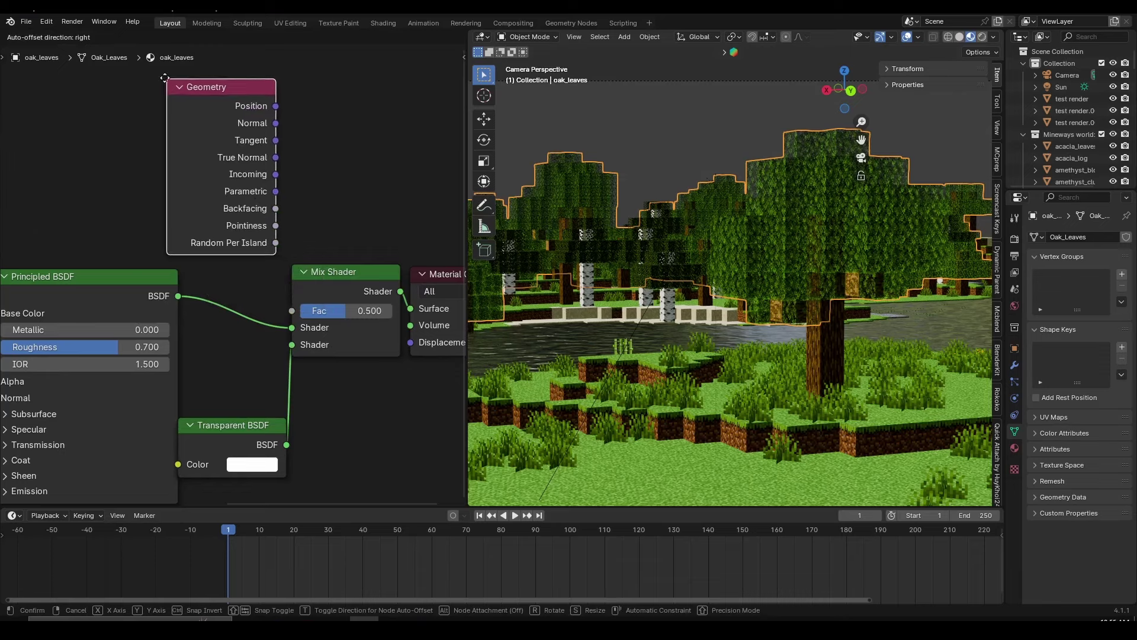
pyautogui.click(151, 74)
pyautogui.scroll(6, 730, 222)
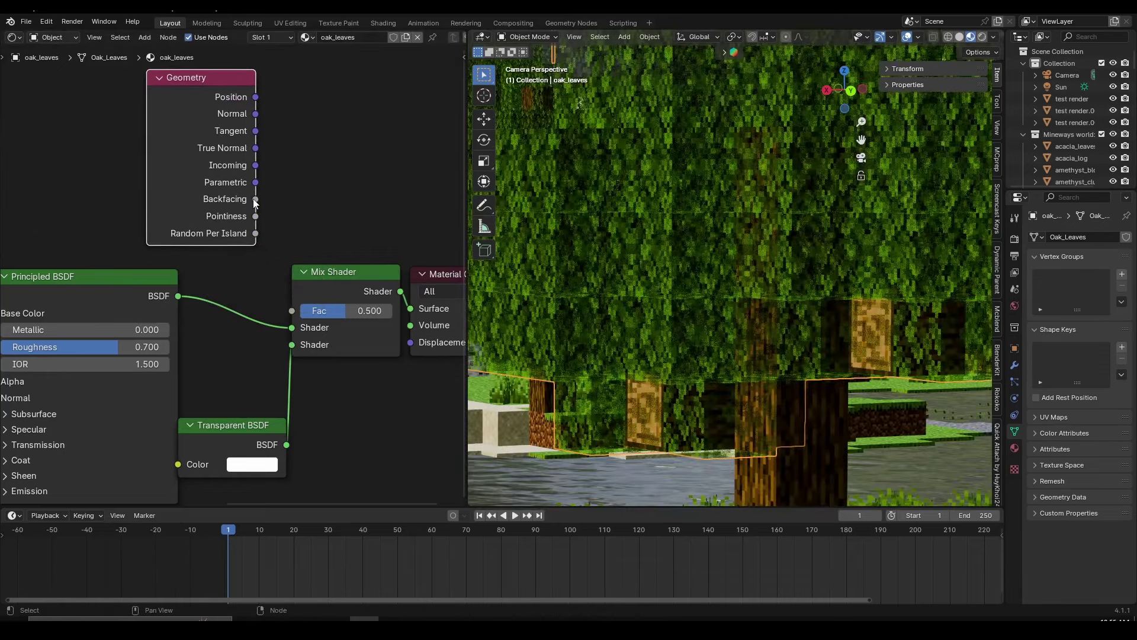
pyautogui.moveTo(256, 199)
pyautogui.mouseDown()
pyautogui.moveTo(275, 168)
pyautogui.moveTo(267, 219)
pyautogui.mouseUp()
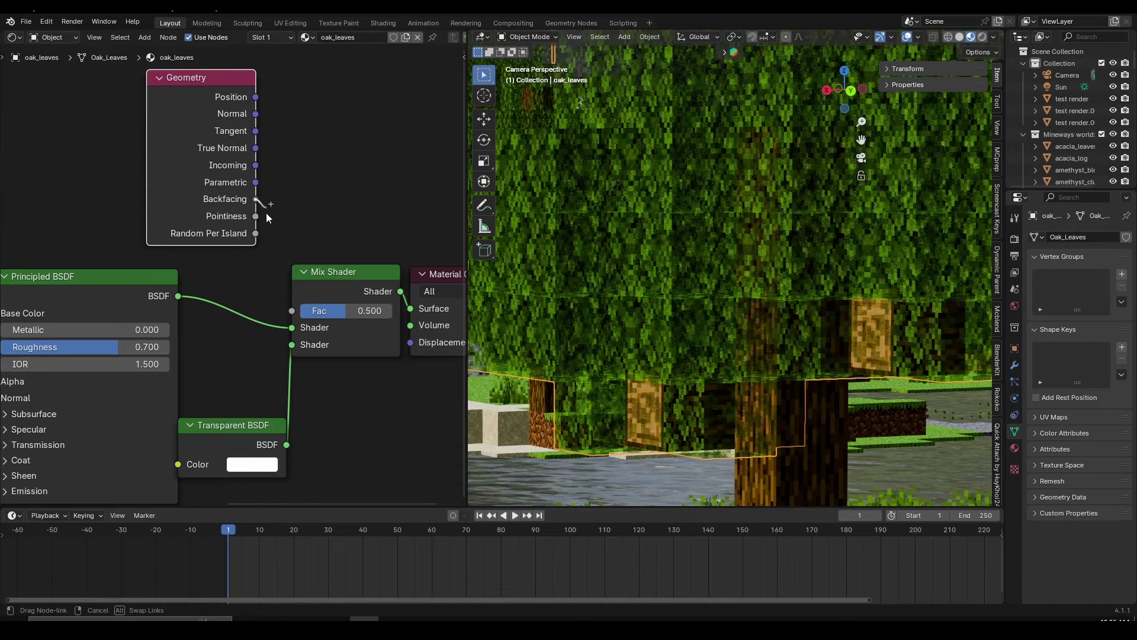
pyautogui.moveTo(276, 294); pyautogui.dragTo(291, 311)
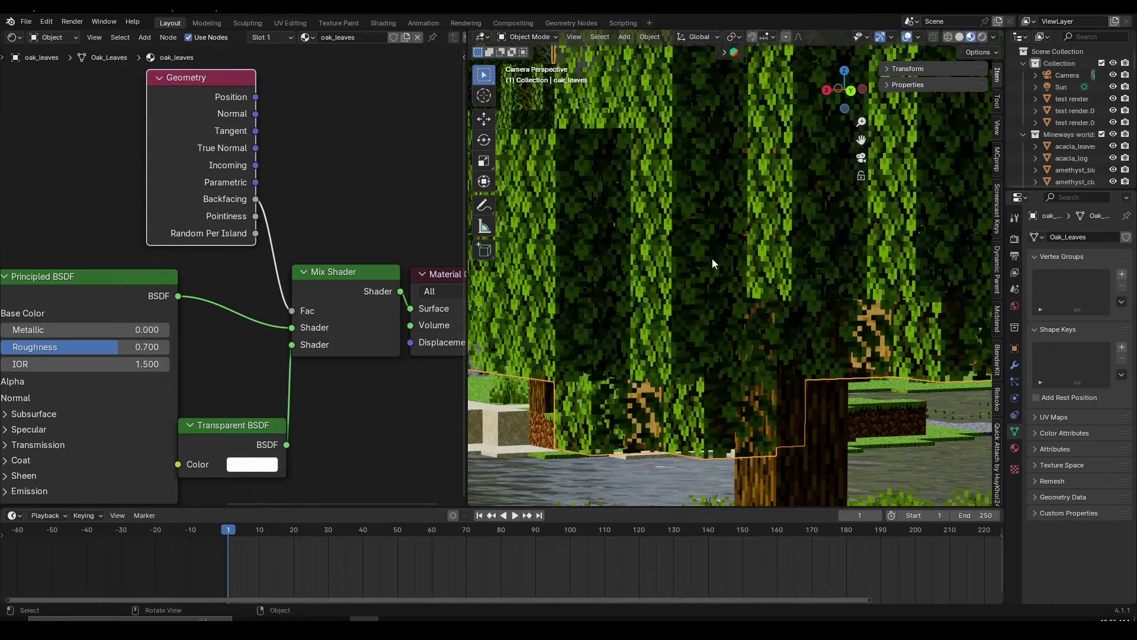
# Step: Fly around the oak tree's canopy and examine the leaf faces up close from several sides
pyautogui.scroll(3, 712, 259)
pyautogui.scroll(-4, 735, 261)
pyautogui.scroll(4, 731, 272)
pyautogui.moveTo(741, 232); pyautogui.dragTo(740, 225, button='middle')
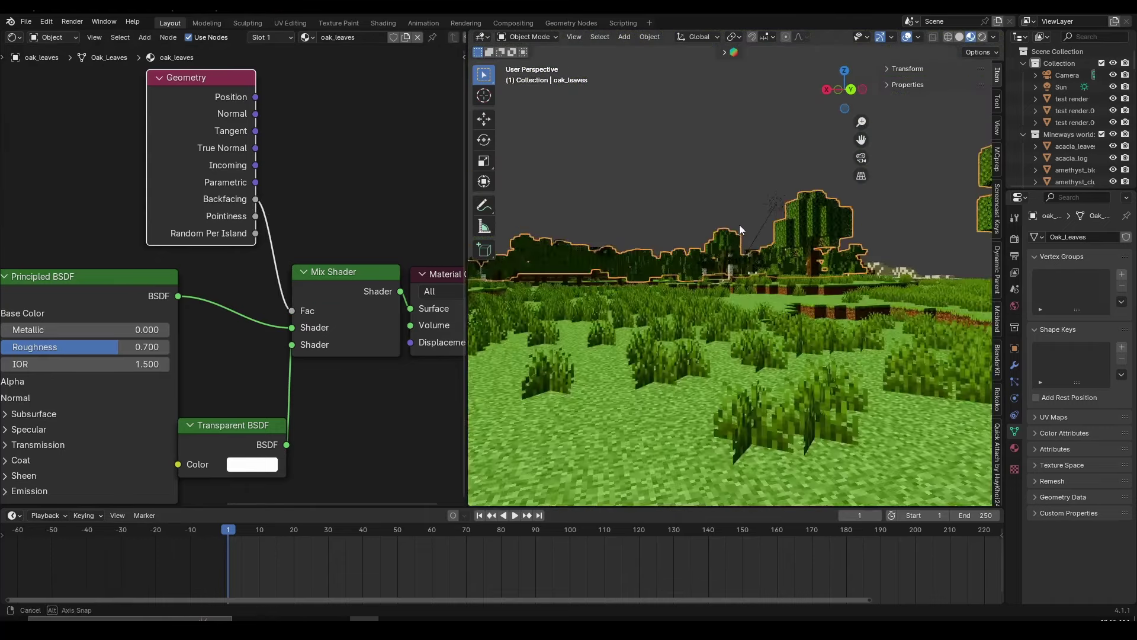
pyautogui.hotkey('shift', '`')
pyautogui.press('w')
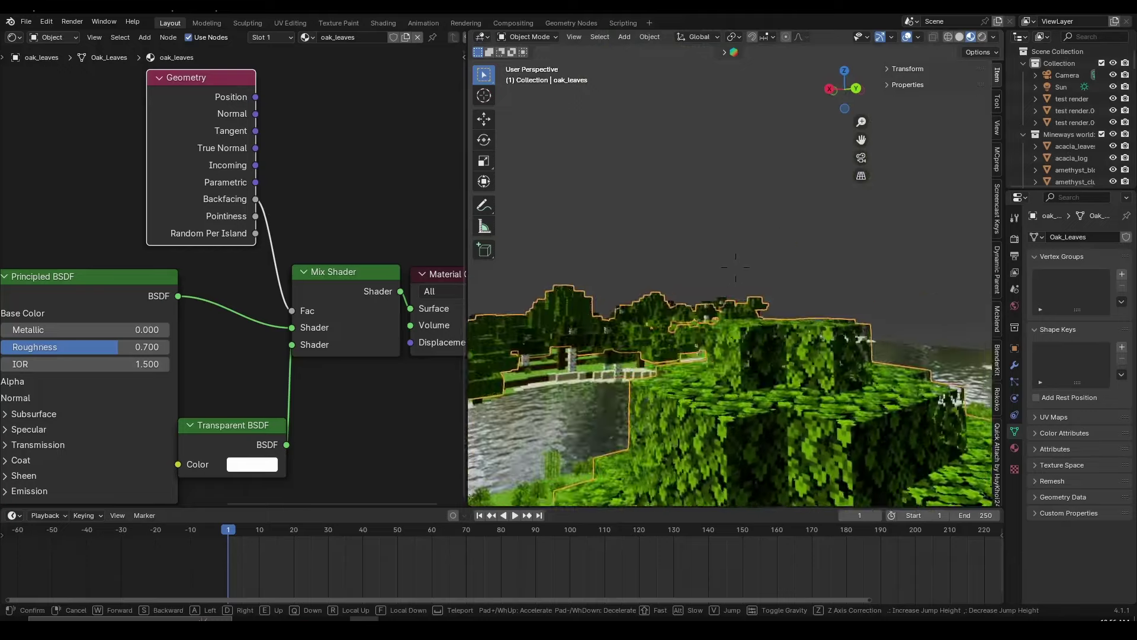
pyautogui.click(767, 181)
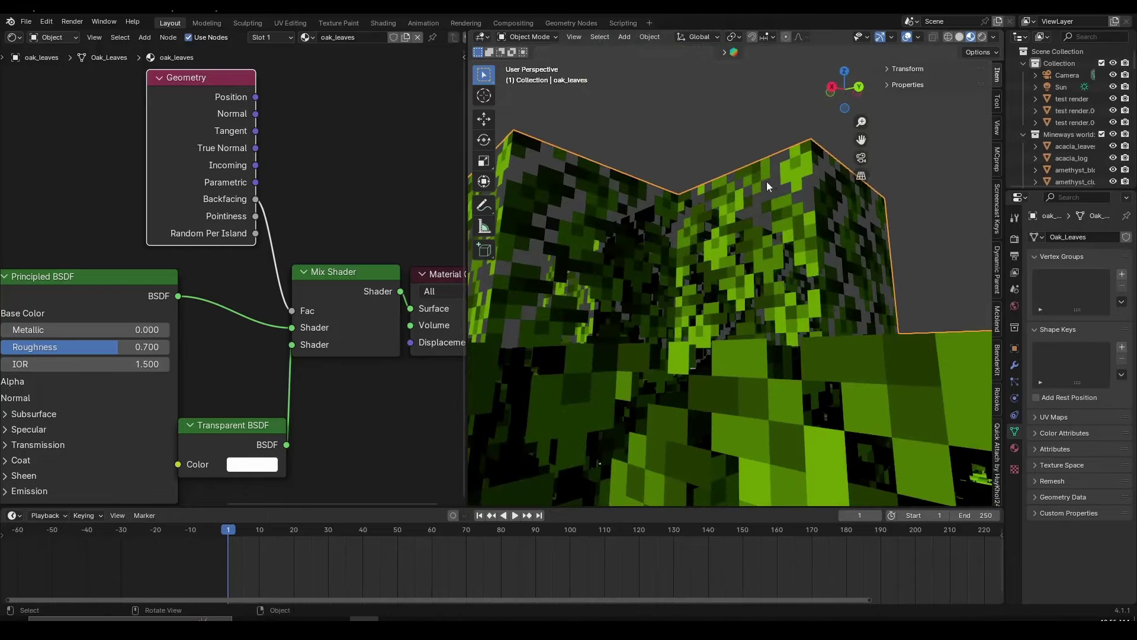
pyautogui.moveTo(602, 193); pyautogui.dragTo(677, 171, button='middle')
pyautogui.hotkey('shift', '`')
pyautogui.press('s')
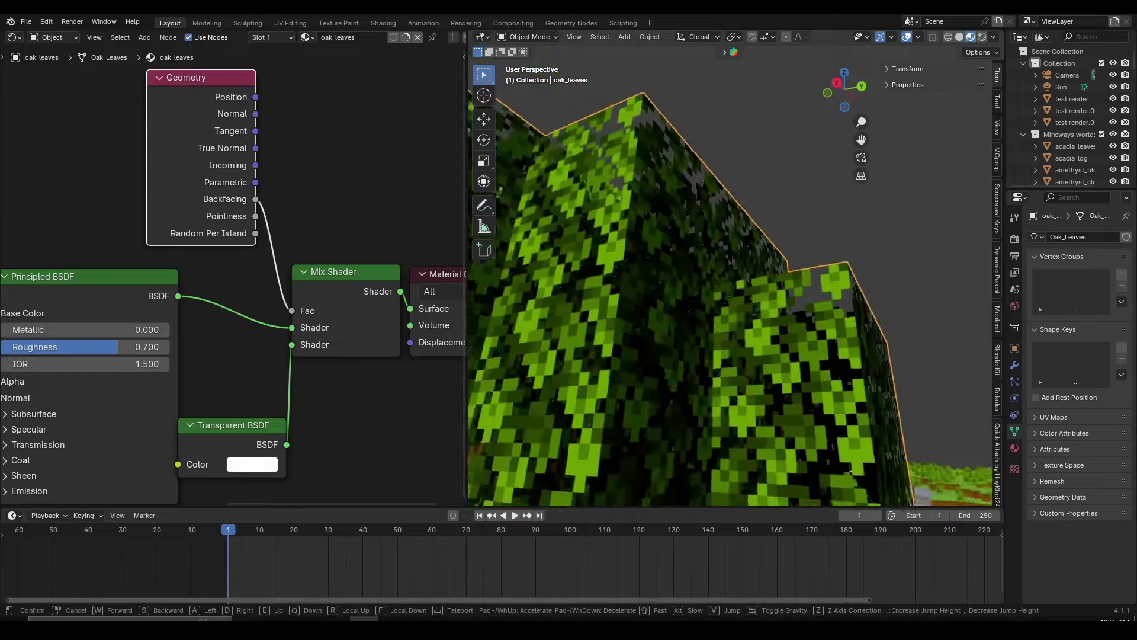
pyautogui.press('w')
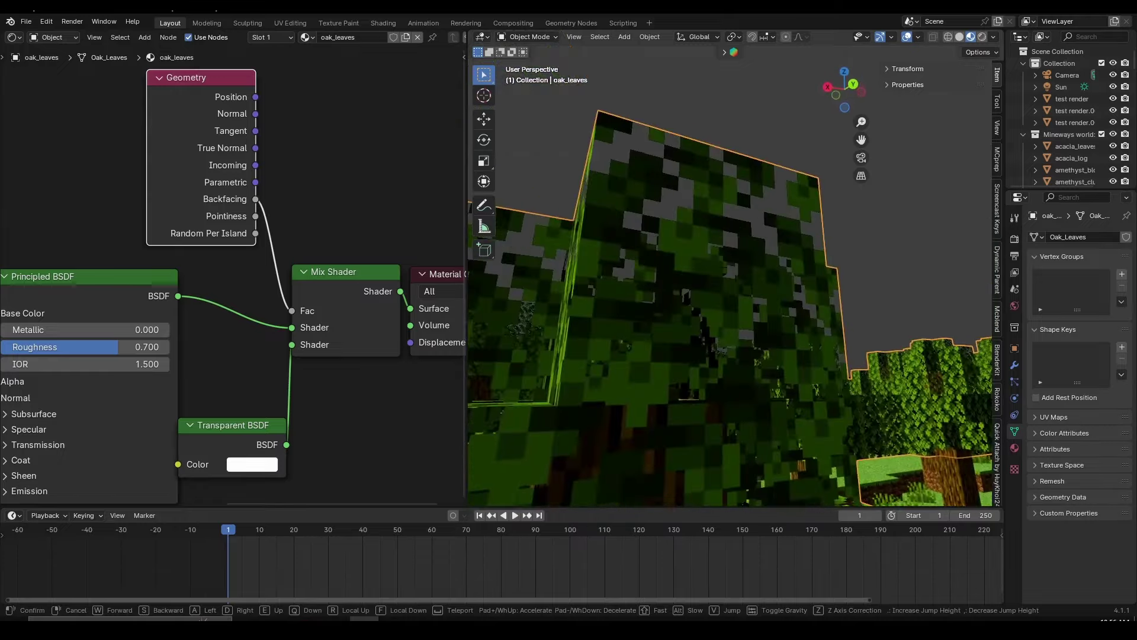
pyautogui.click(727, 230)
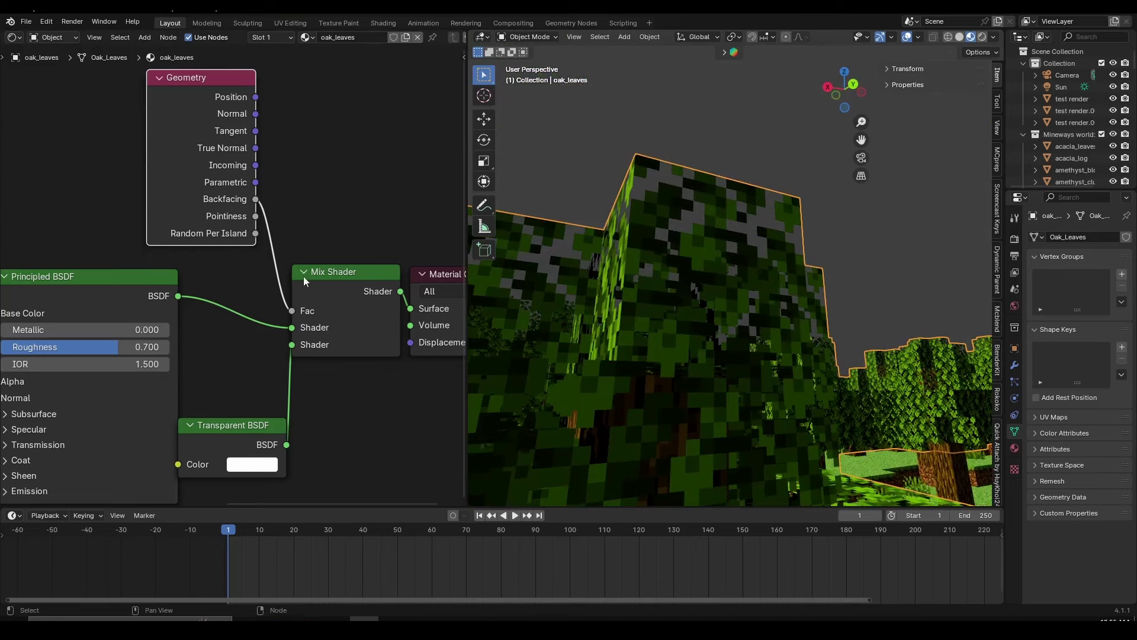
# Step: Mute the Geometry, Mix Shader and Transparent BSDF nodes together to compare the leaves, and unmute them
pyautogui.moveTo(343, 284); pyautogui.dragTo(332, 289)
pyautogui.keyDown('shift'); pyautogui.click(343, 296); pyautogui.keyUp('shift')
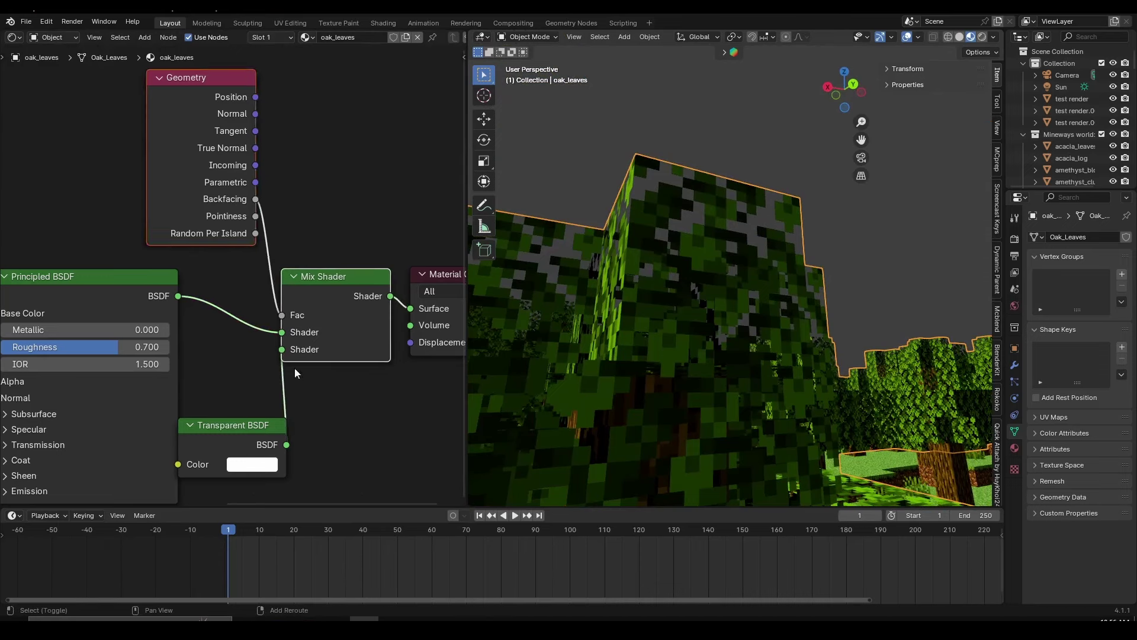
pyautogui.keyDown('shift'); pyautogui.click(243, 428); pyautogui.keyUp('shift')
pyautogui.press('m')
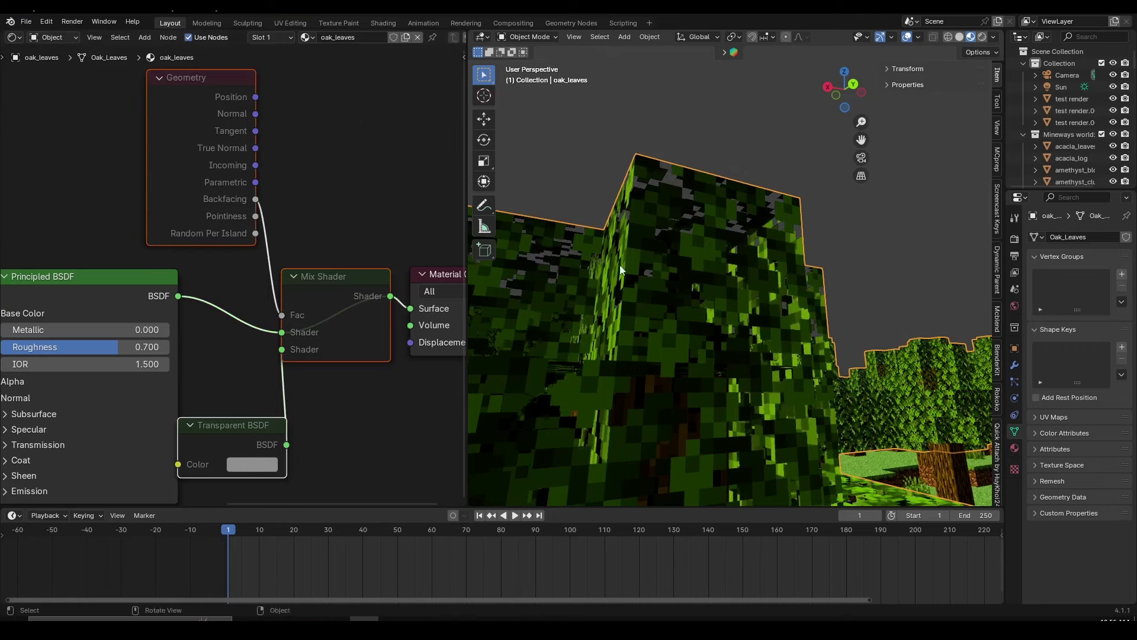
pyautogui.moveTo(414, 237); pyautogui.dragTo(412, 233, button='middle')
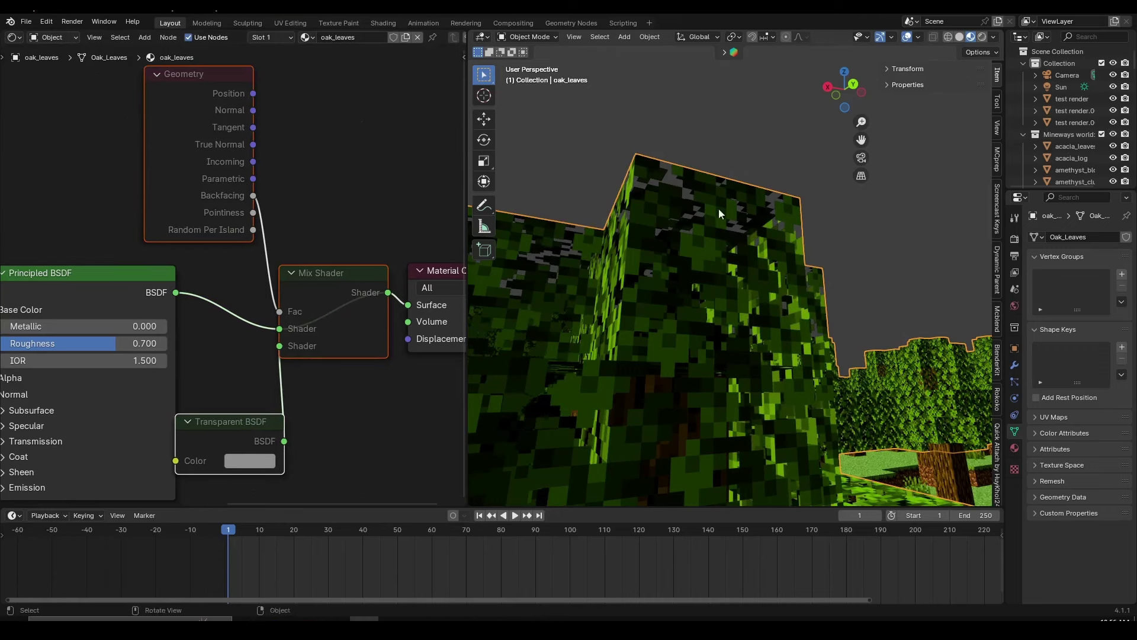
pyautogui.press('m')
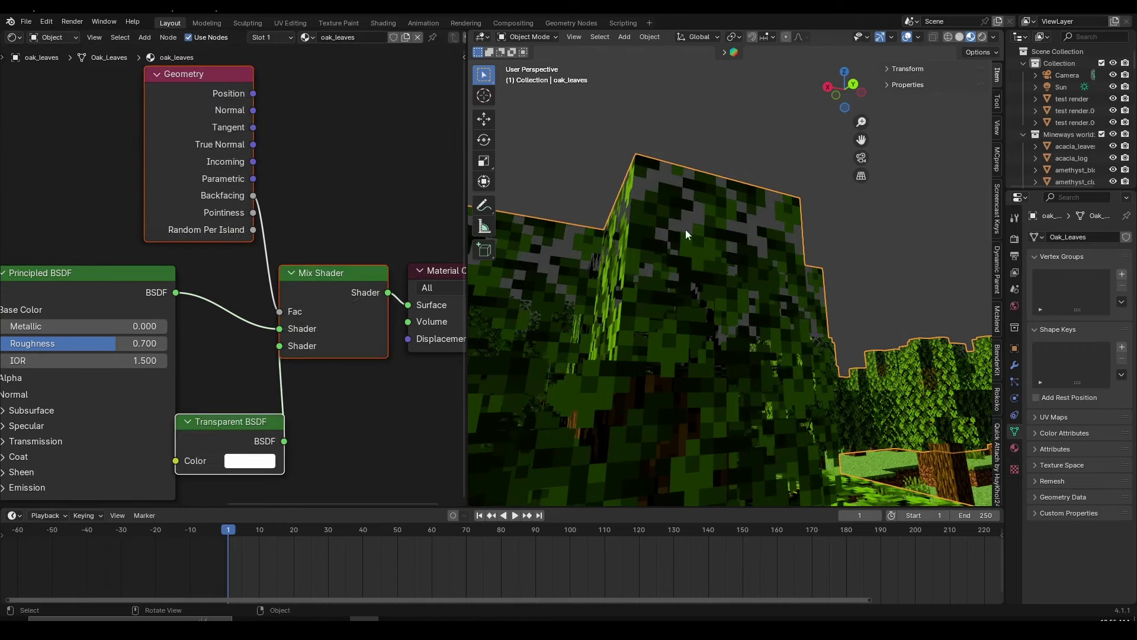
# Step: Return to the camera view and examine the leaves at the top of the oak canopy
pyautogui.scroll(-3, 702, 278)
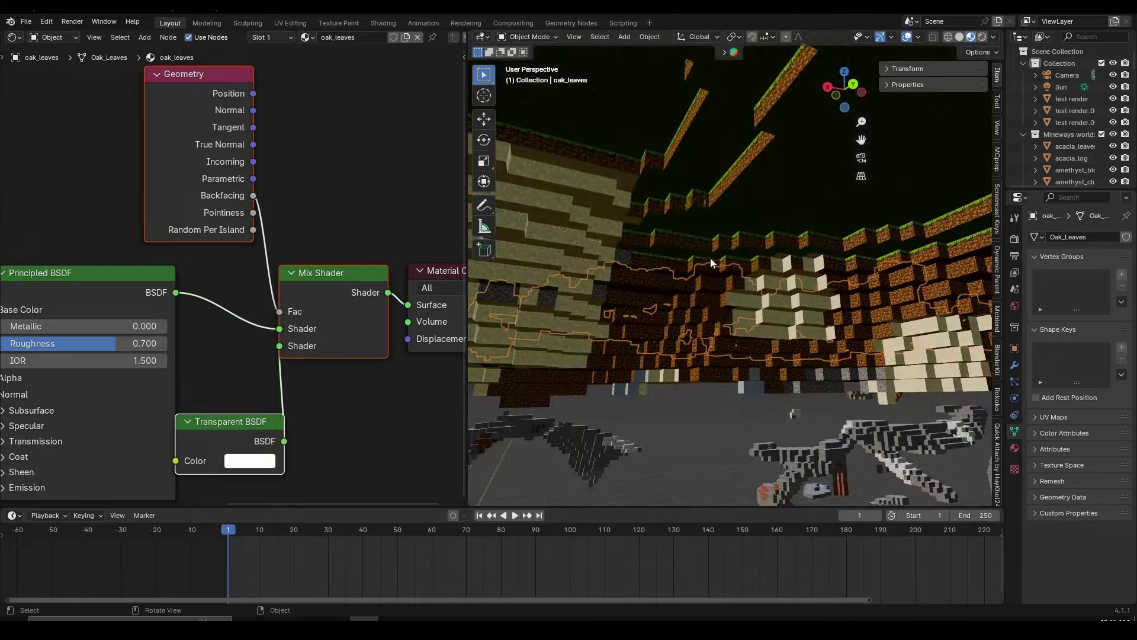
pyautogui.scroll(6, 706, 268)
pyautogui.moveTo(703, 283); pyautogui.dragTo(704, 283, button='middle')
pyautogui.press('KP_0')
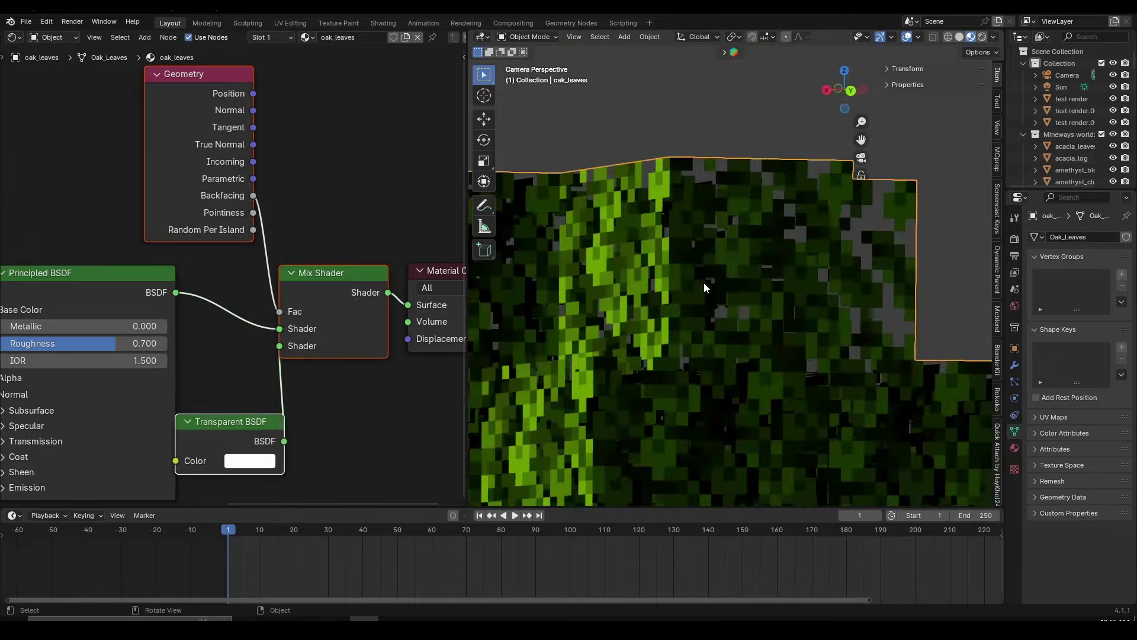
pyautogui.scroll(-4, 293, 332)
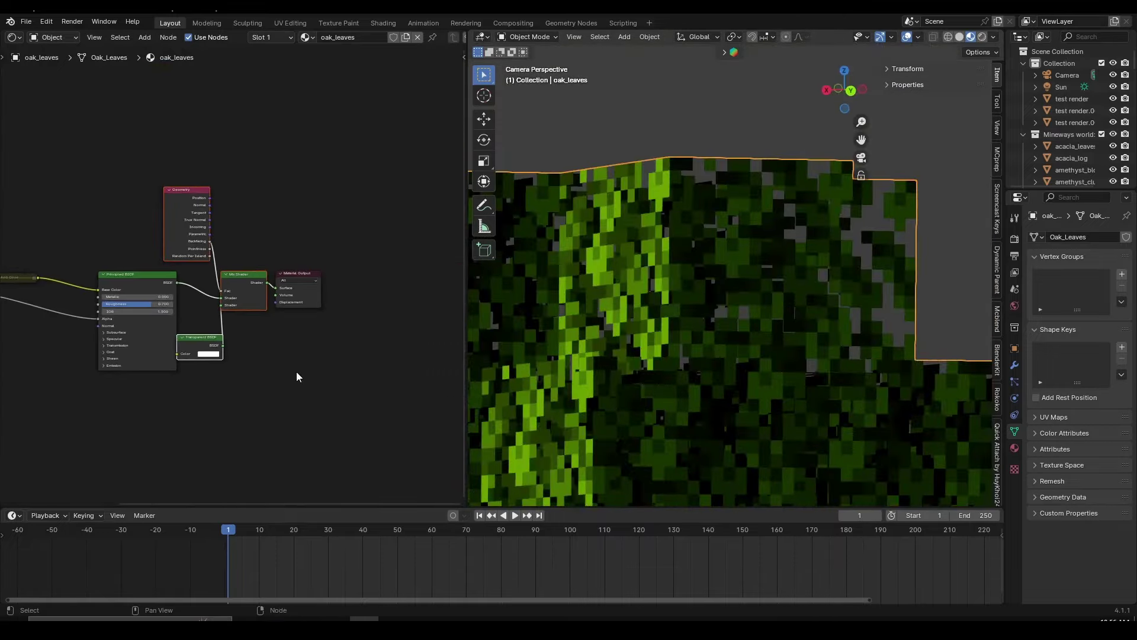
pyautogui.scroll(2, 296, 371)
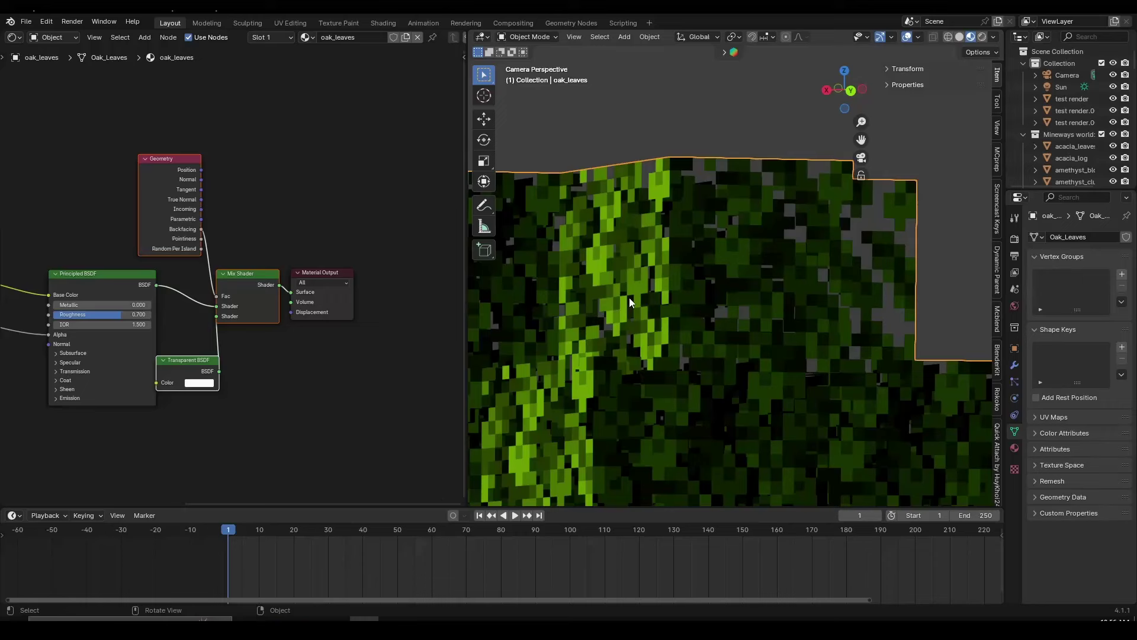
pyautogui.scroll(-6, 702, 289)
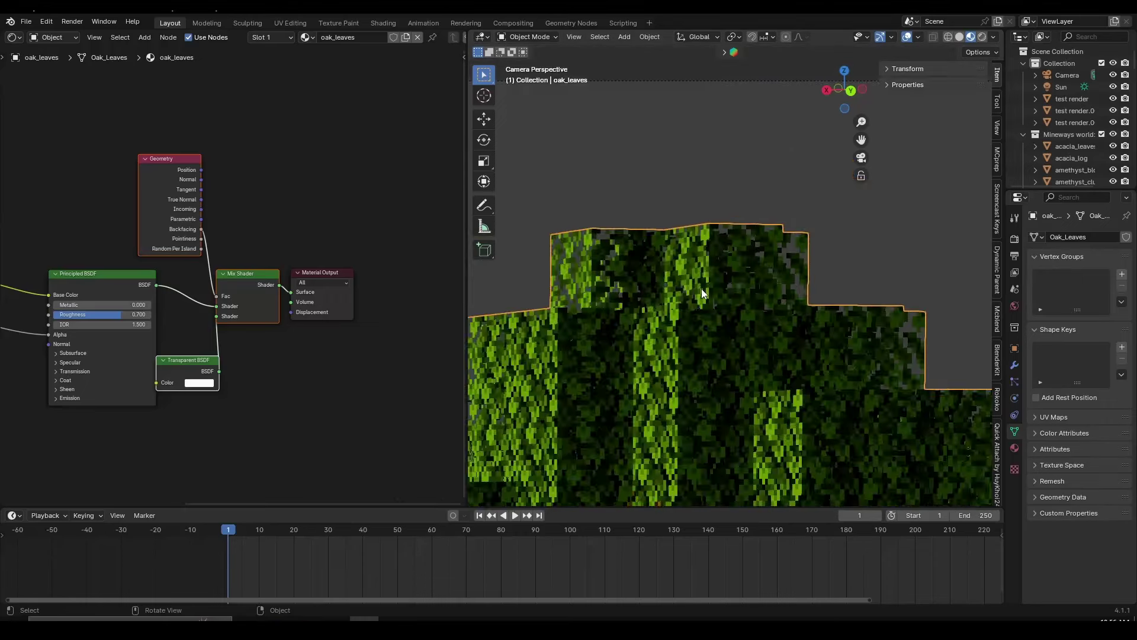
# Step: Show the whole oak tree in the camera view with Rendered viewport shading
pyautogui.keyDown('shift'); pyautogui.moveTo(767, 242); pyautogui.dragTo(769, 240, button='middle'); pyautogui.keyUp('shift')
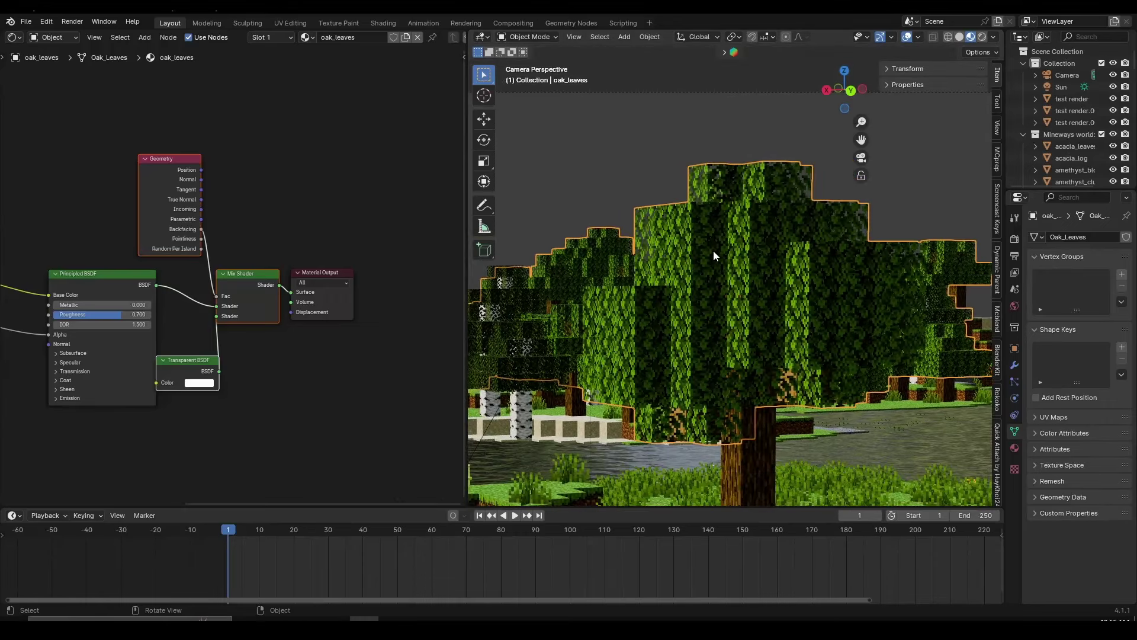
pyautogui.scroll(-4, 762, 249)
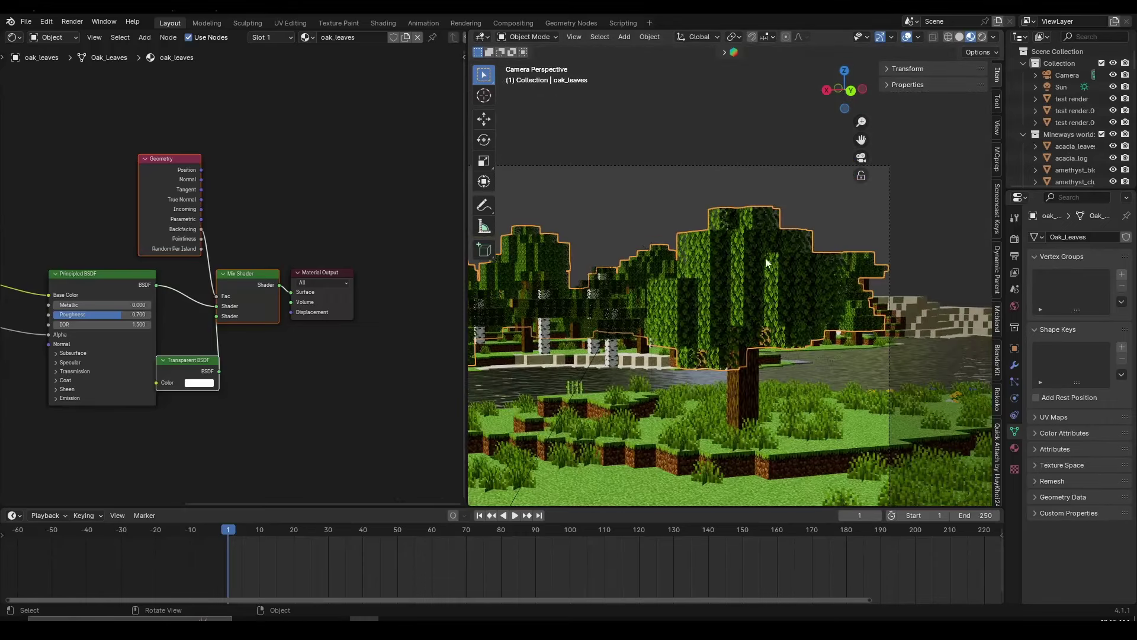
pyautogui.click(982, 37)
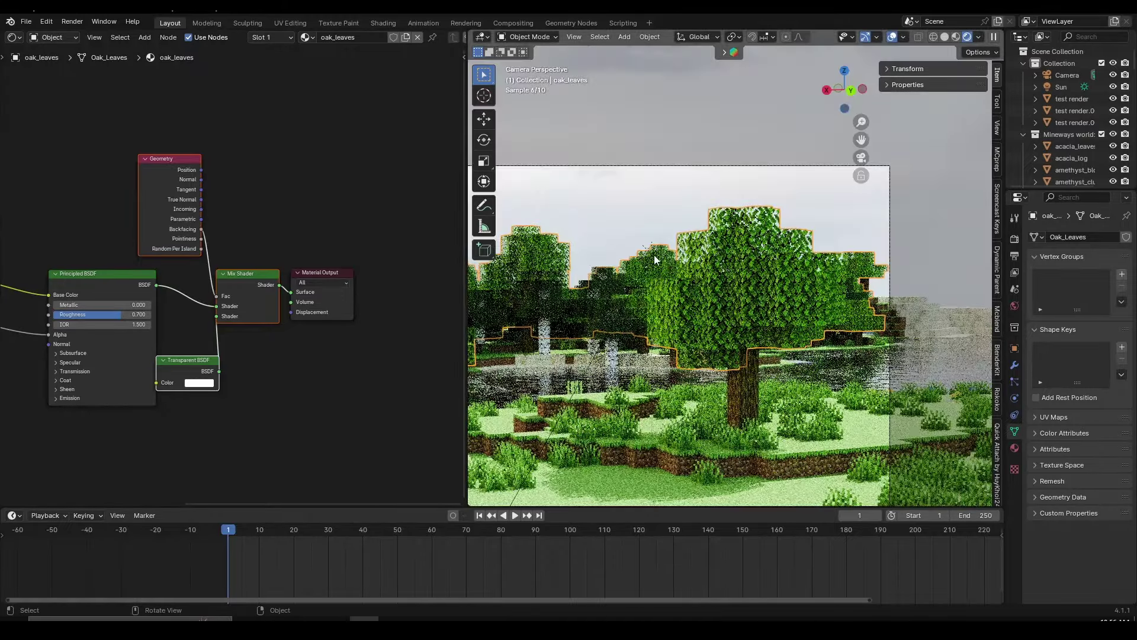
# Step: Select the Sun and examine the rendered oak tree and its ground shadow from several sides, returning to the camera view
pyautogui.click(654, 255)
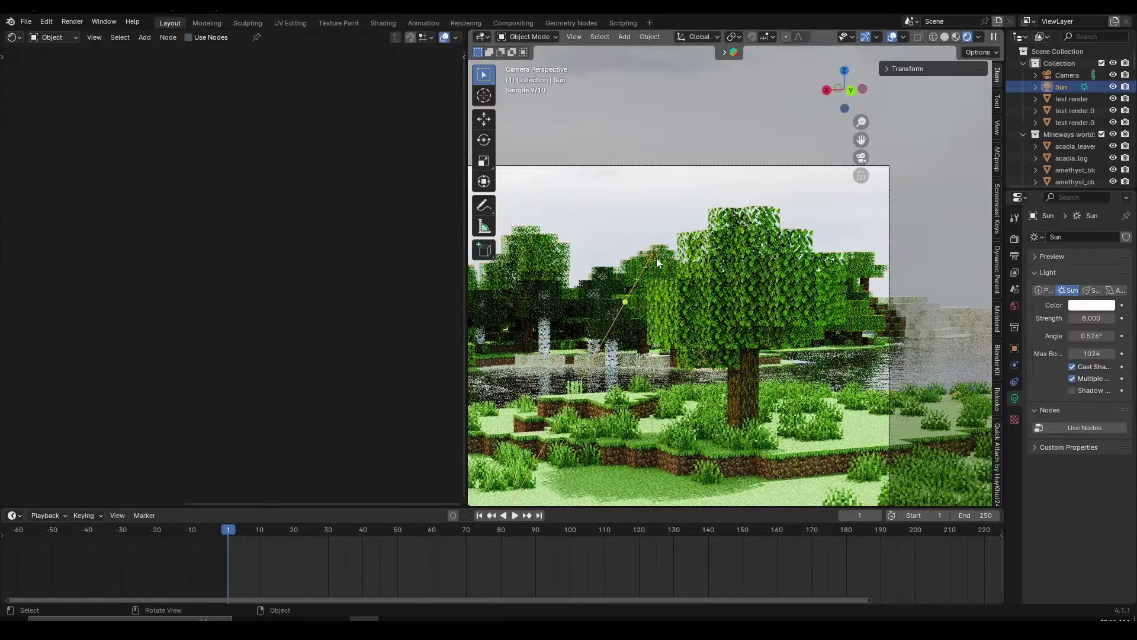
pyautogui.moveTo(656, 257); pyautogui.dragTo(761, 272, button='middle')
pyautogui.scroll(-1, 747, 305)
pyautogui.scroll(-4, 790, 320)
pyautogui.press('r')
pyautogui.rightClick(791, 315)
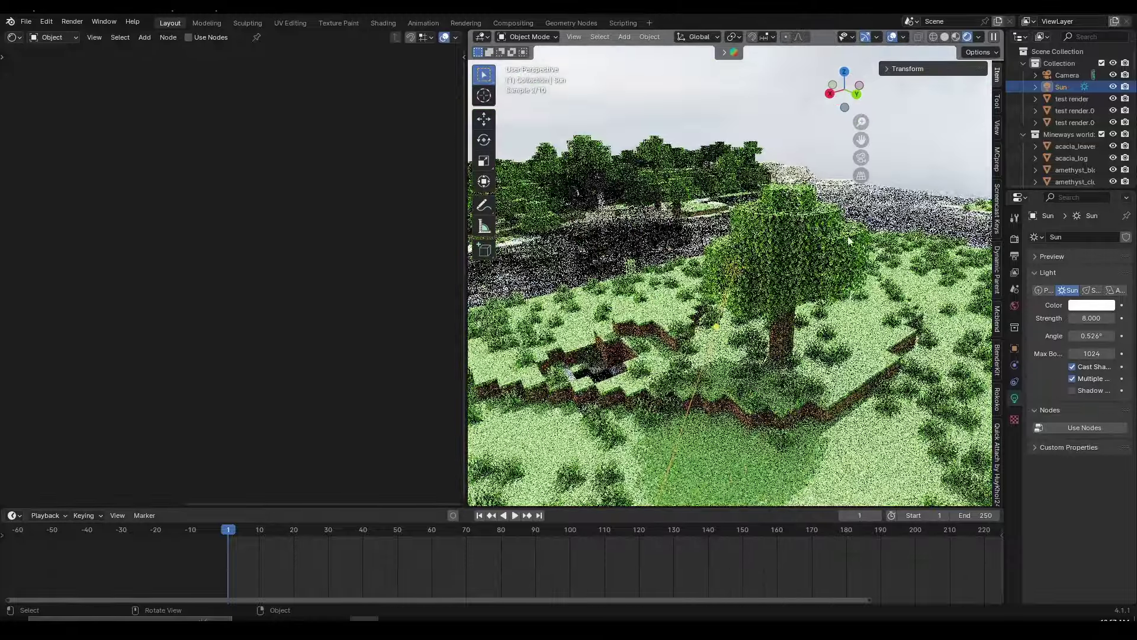
pyautogui.keyDown('shift'); pyautogui.moveTo(795, 397); pyautogui.dragTo(768, 170, button='middle'); pyautogui.keyUp('shift')
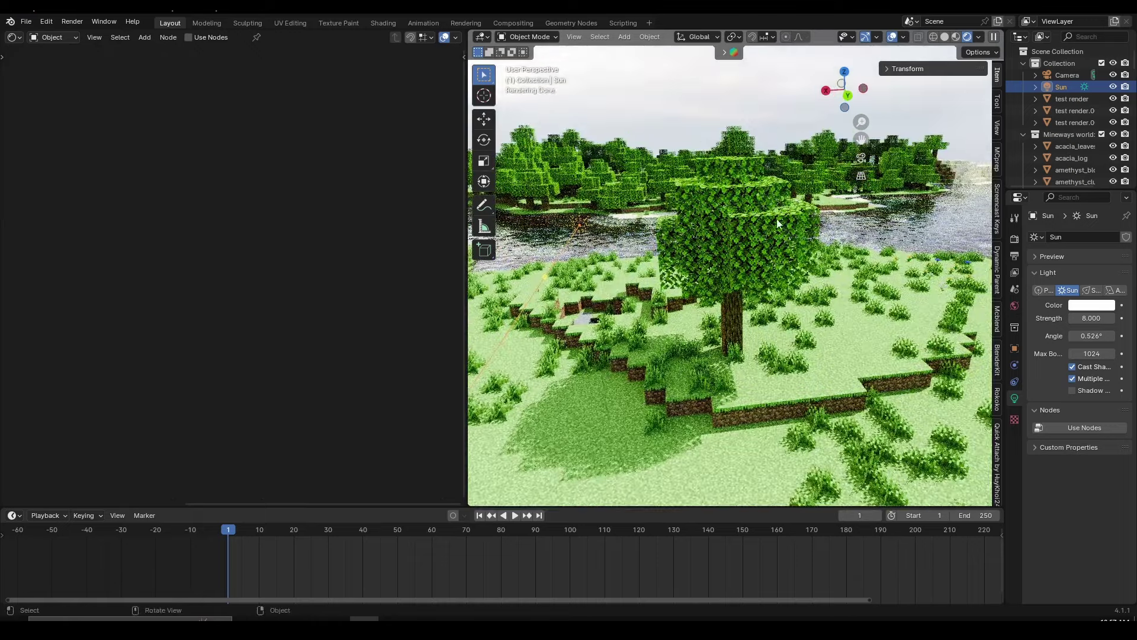
pyautogui.moveTo(756, 210); pyautogui.dragTo(710, 379, button='middle')
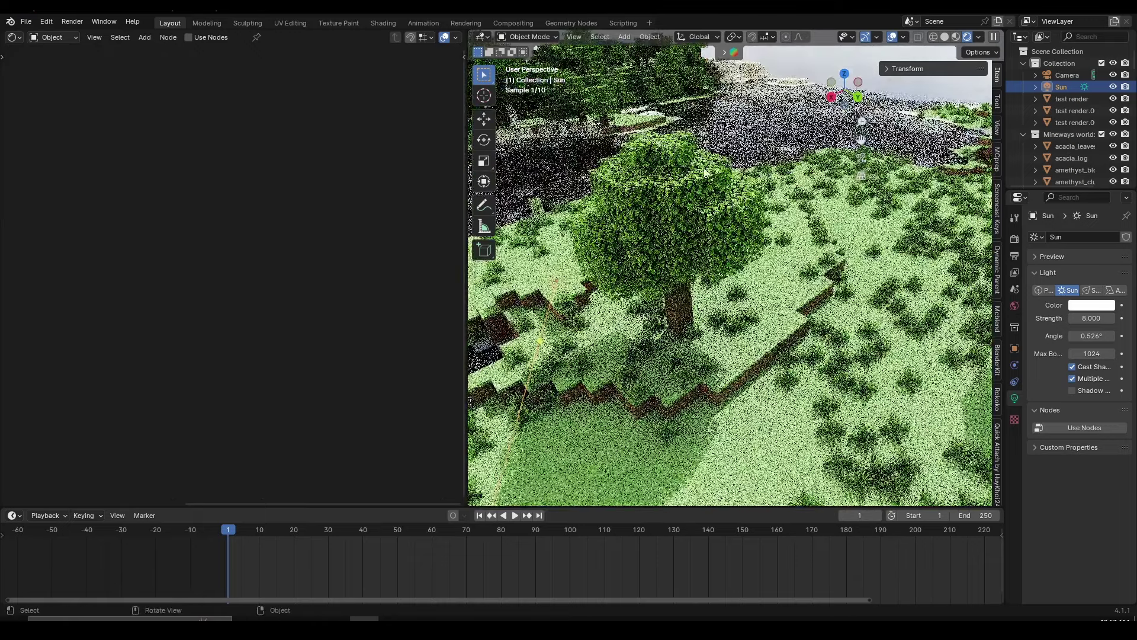
pyautogui.press('KP_0')
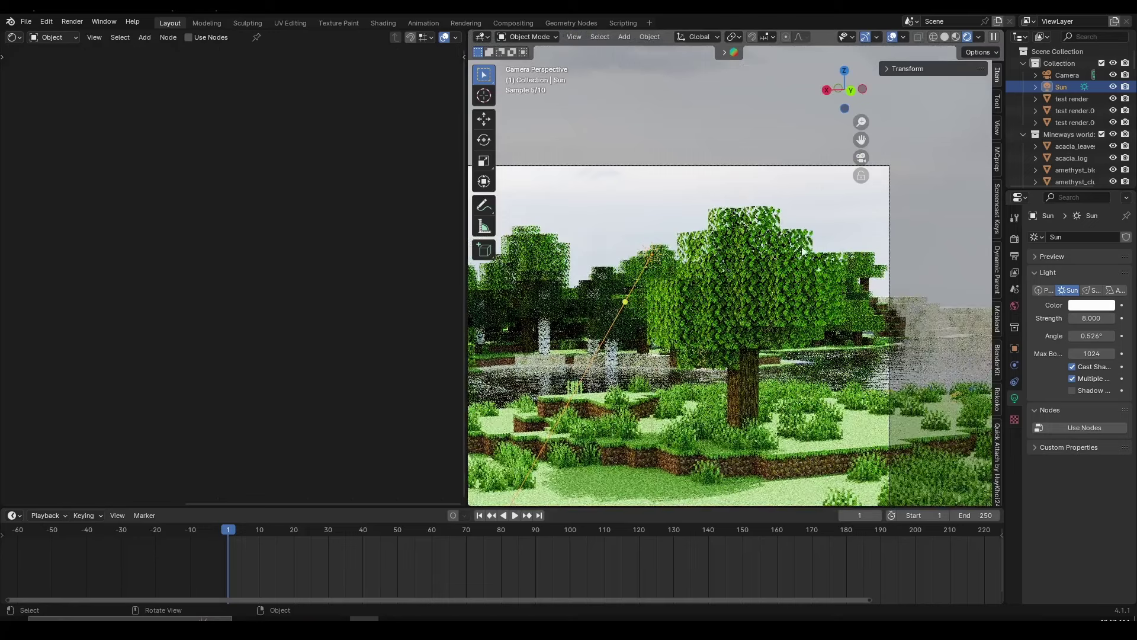
pyautogui.keyDown('shift'); pyautogui.moveTo(775, 307); pyautogui.dragTo(783, 247, button='middle'); pyautogui.keyUp('shift')
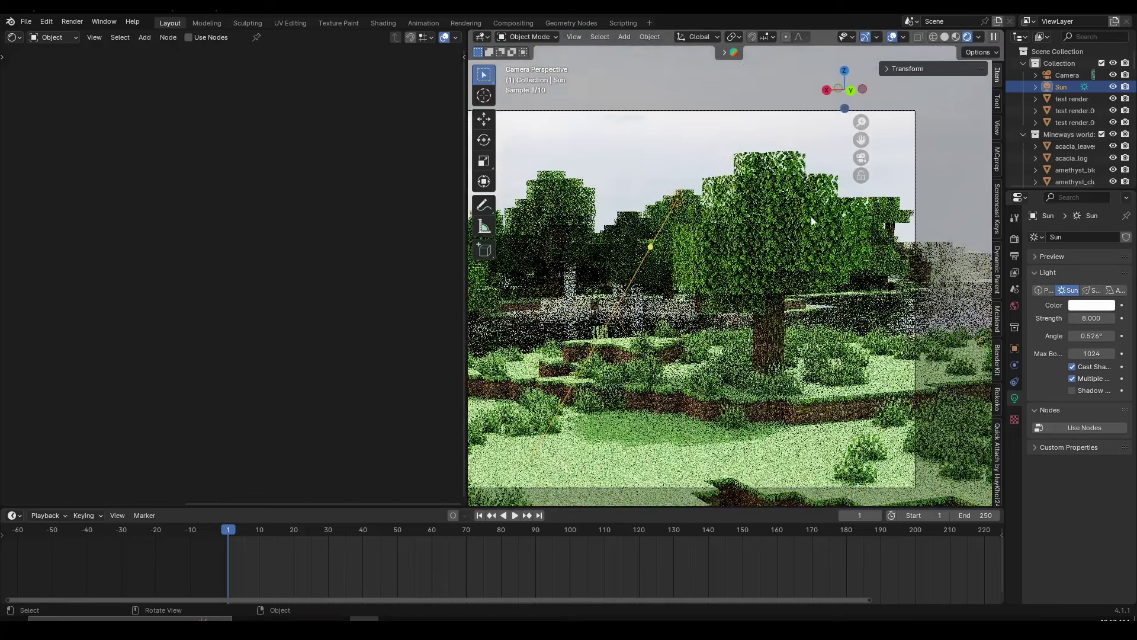
# Step: In the oak leaves material, move the Geometry, Mix Shader, Transparent BSDF and Material Output nodes farther from the Principled BSDF
pyautogui.click(812, 216)
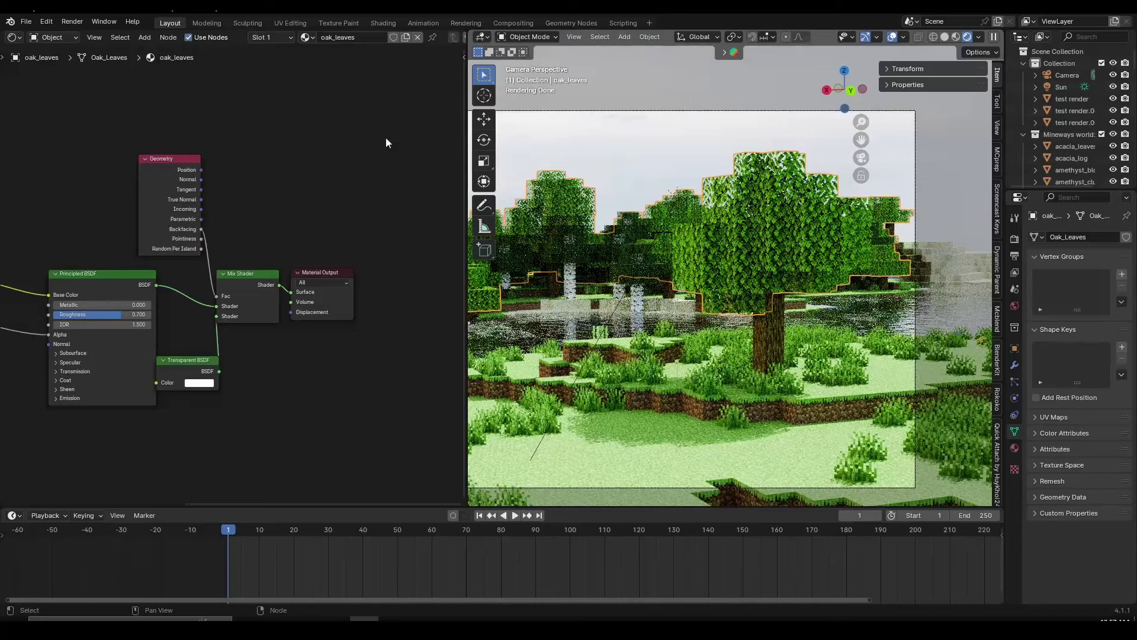
pyautogui.moveTo(185, 103); pyautogui.dragTo(385, 405)
pyautogui.moveTo(245, 279); pyautogui.dragTo(362, 266)
pyautogui.moveTo(255, 313); pyautogui.dragTo(276, 307, button='middle')
pyautogui.scroll(1, 276, 307)
pyautogui.moveTo(313, 350); pyautogui.dragTo(295, 352)
# Step: Insert an Add Shader node into the link between the Principled BSDF and the Mix Shader
pyautogui.hotkey('shift', 'a')
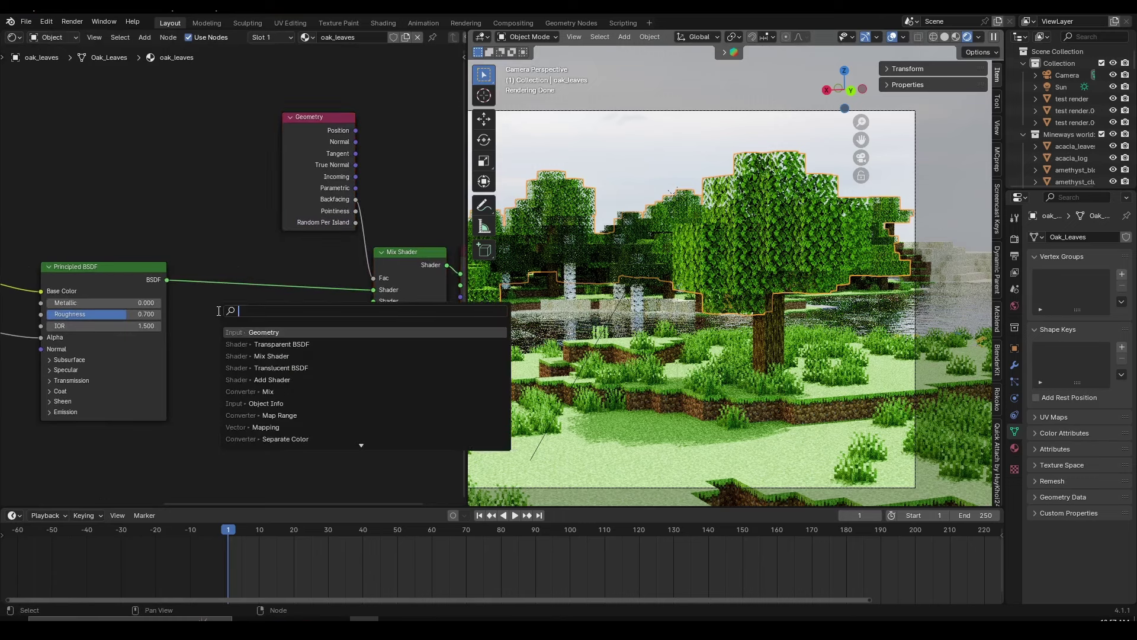
pyautogui.write('add')
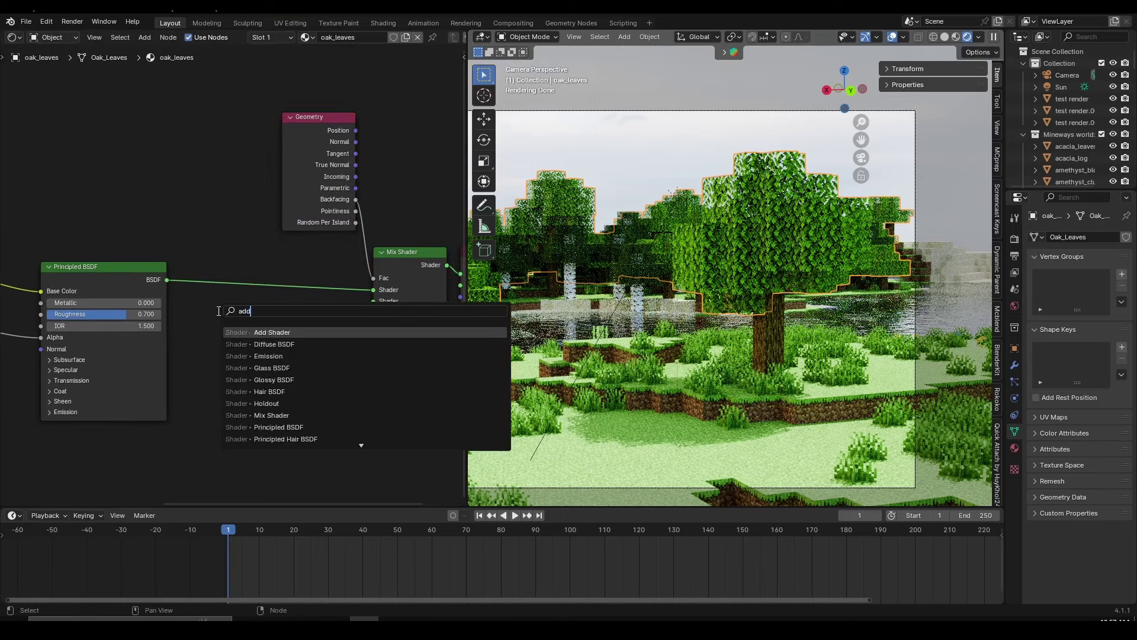
pyautogui.press('Return')
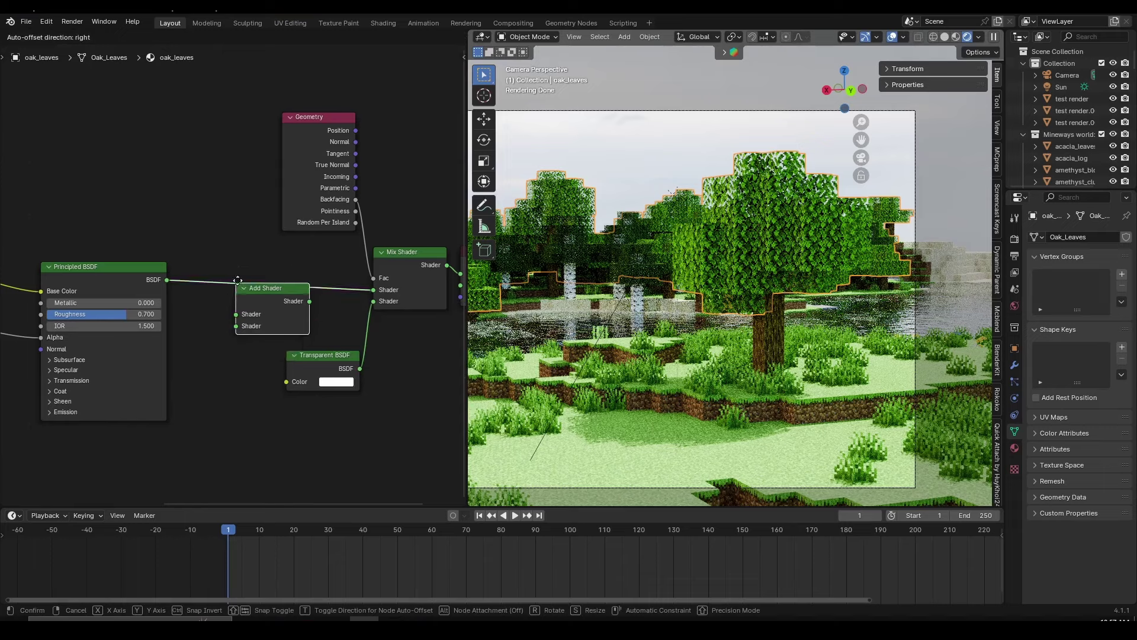
pyautogui.click(242, 276)
pyautogui.scroll(1, 219, 415)
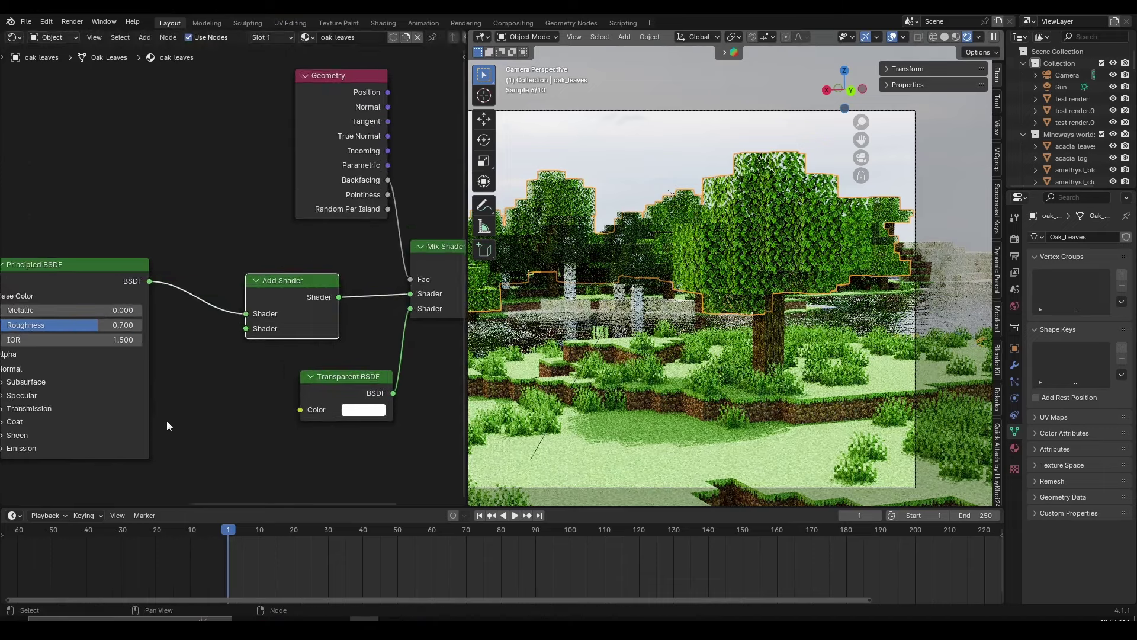
# Step: Add a Translucent BSDF node below the Add Shader and connect its BSDF output to the Add Shader's second Shader input
pyautogui.hotkey('shift', 'a')
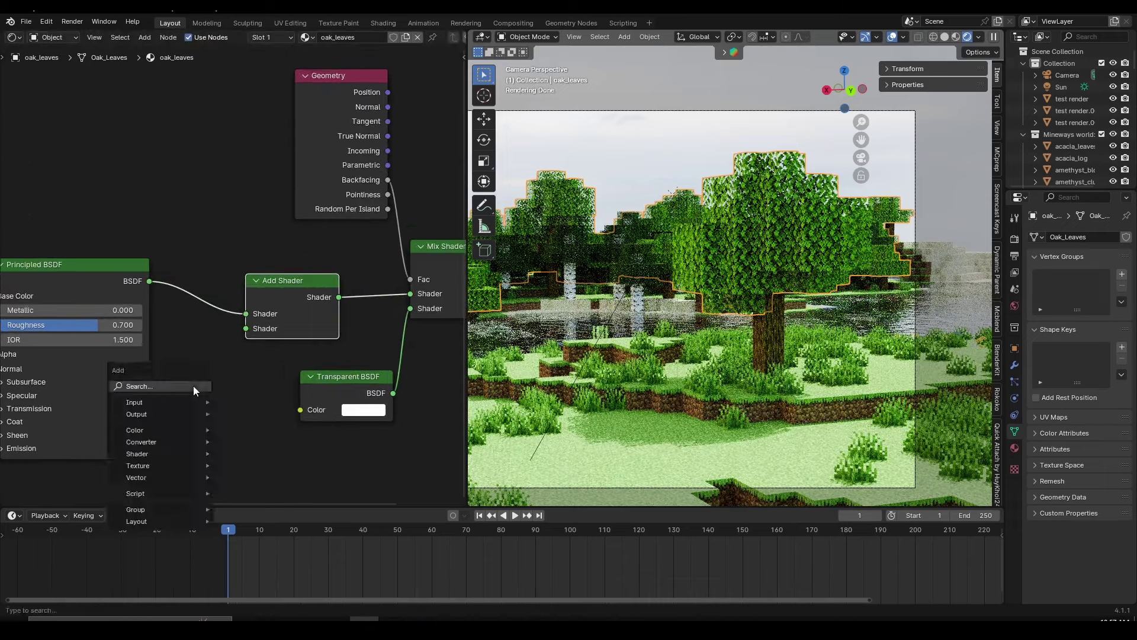
pyautogui.click(193, 385)
pyautogui.write('transl')
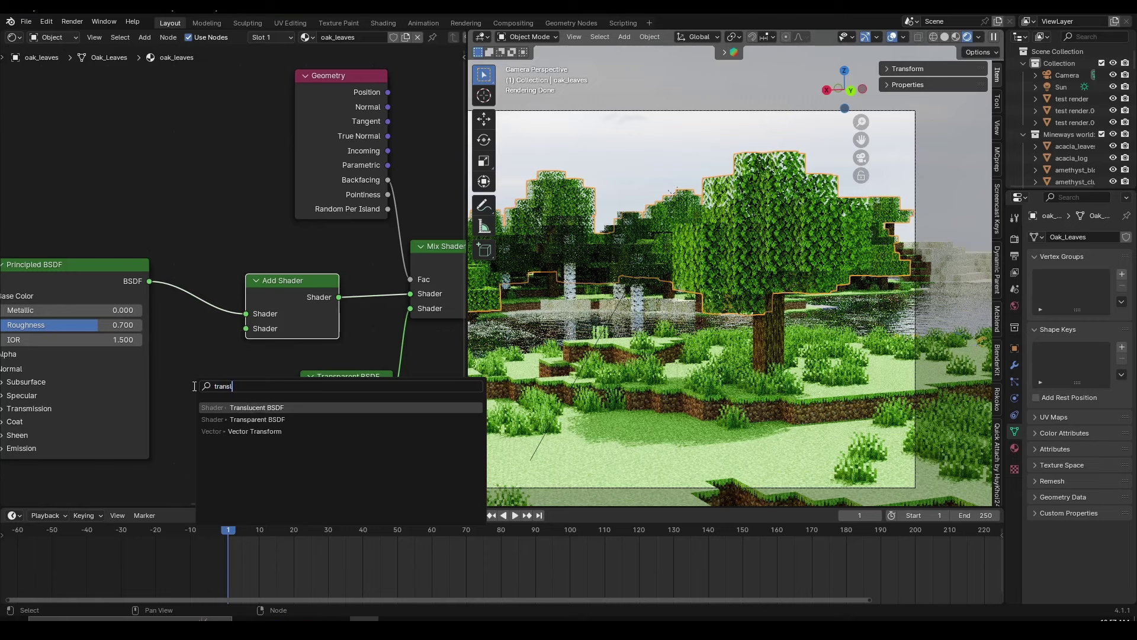
pyautogui.press('Return')
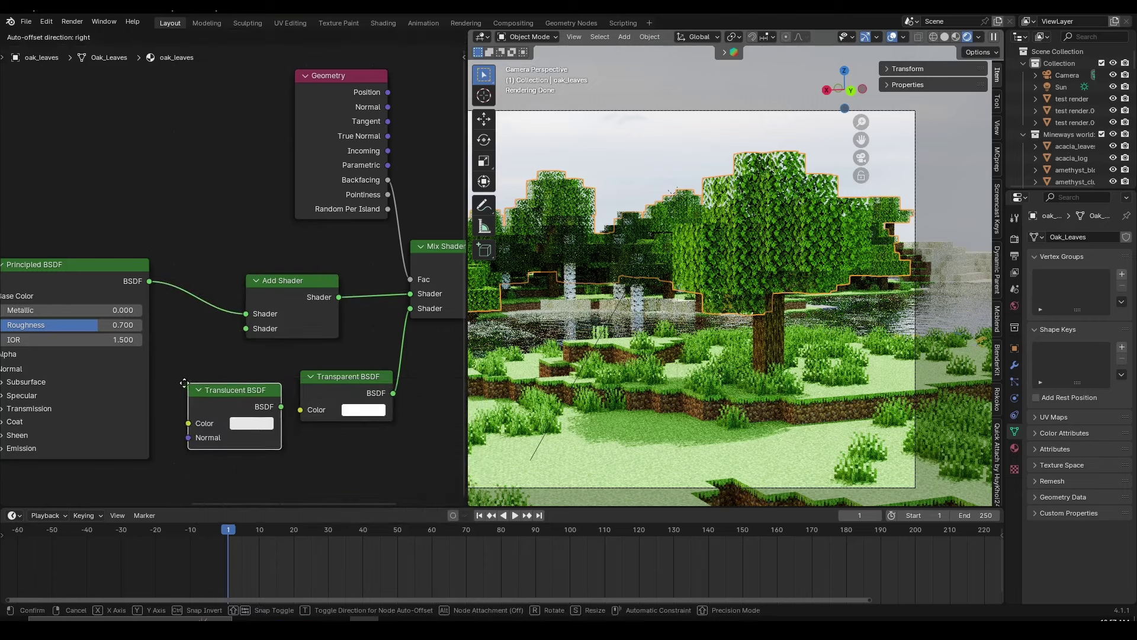
pyautogui.click(155, 374)
pyautogui.moveTo(298, 283); pyautogui.dragTo(309, 279)
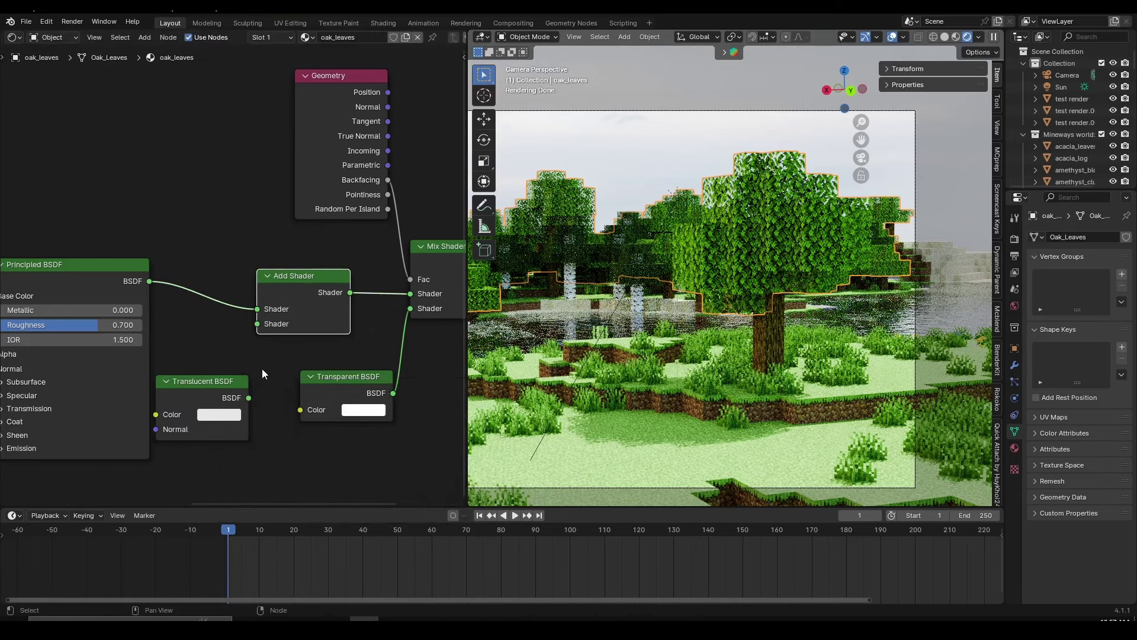
pyautogui.click(244, 403)
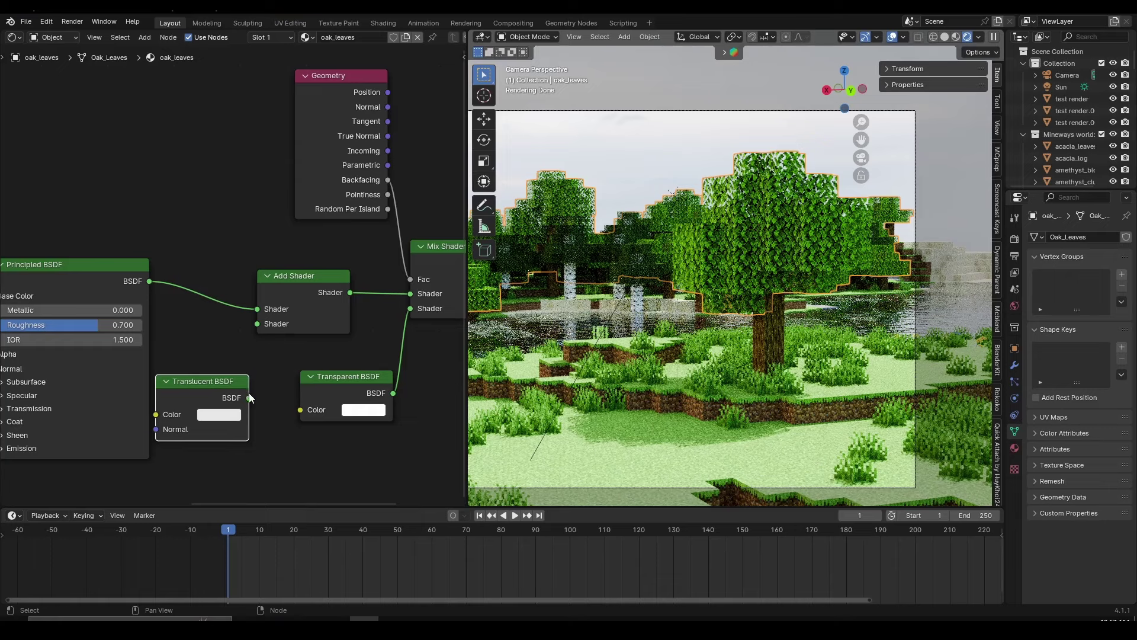
pyautogui.moveTo(250, 398); pyautogui.dragTo(257, 324)
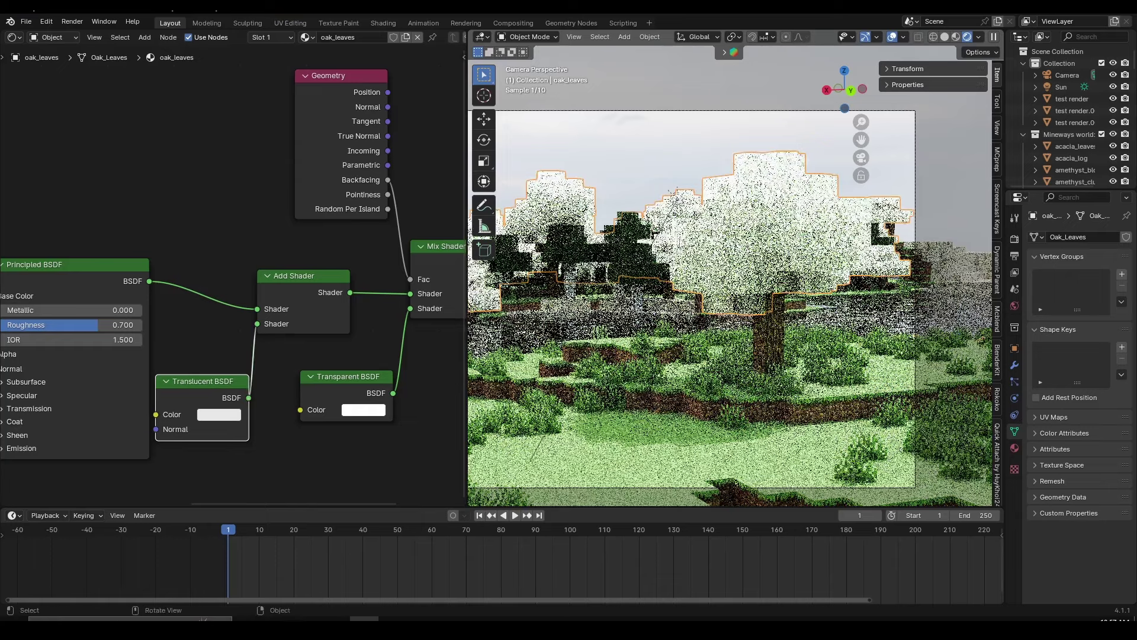
# Step: Connect the Diffuse Texture's Color output to the Translucent BSDF's Color input
pyautogui.scroll(3, 686, 244)
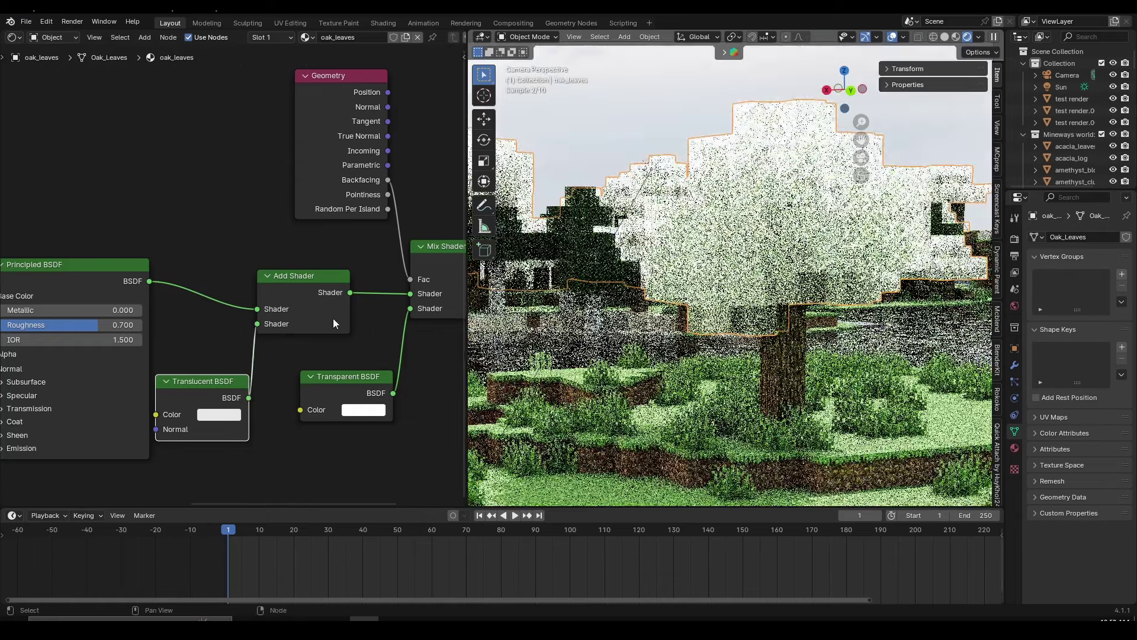
pyautogui.moveTo(333, 318); pyautogui.dragTo(464, 257, button='middle')
pyautogui.moveTo(234, 231); pyautogui.dragTo(229, 236)
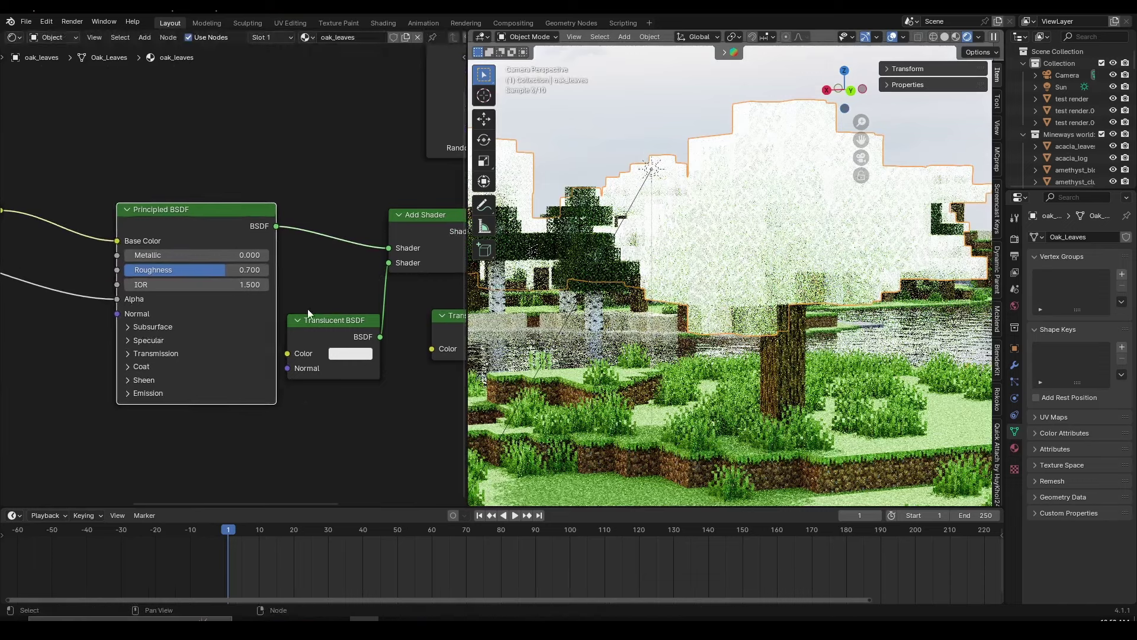
pyautogui.moveTo(307, 308); pyautogui.dragTo(332, 272, button='middle')
pyautogui.moveTo(205, 205); pyautogui.dragTo(284, 233, button='middle')
pyautogui.scroll(-5, 261, 231)
pyautogui.click(76, 217)
pyautogui.scroll(2, 76, 211)
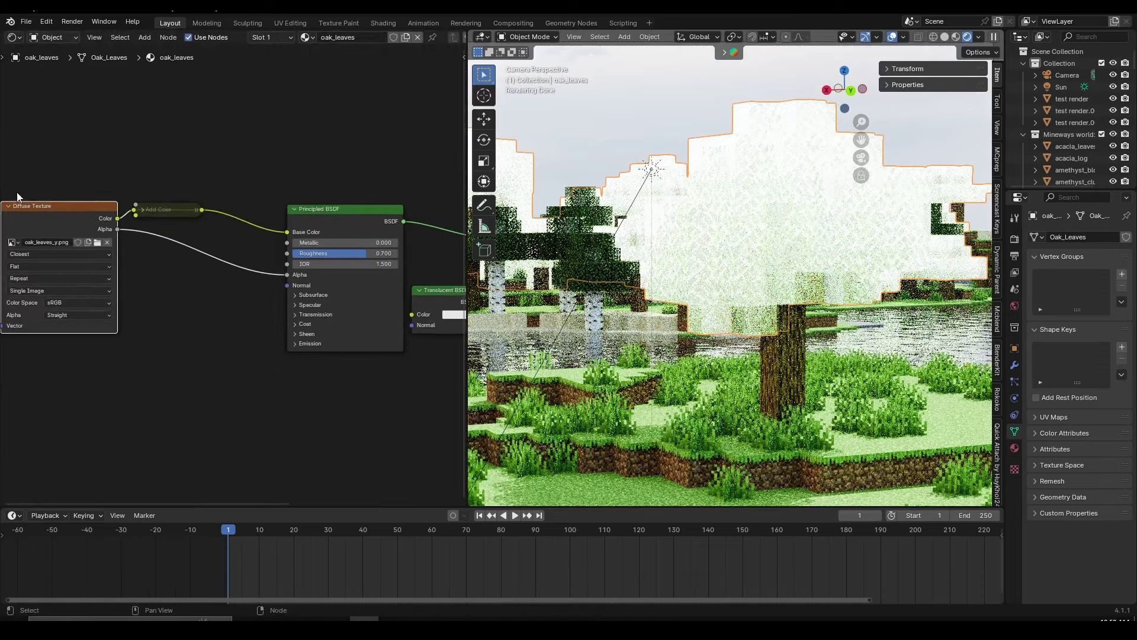
pyautogui.scroll(-2, 74, 199)
pyautogui.moveTo(147, 215); pyautogui.dragTo(114, 221, button='middle')
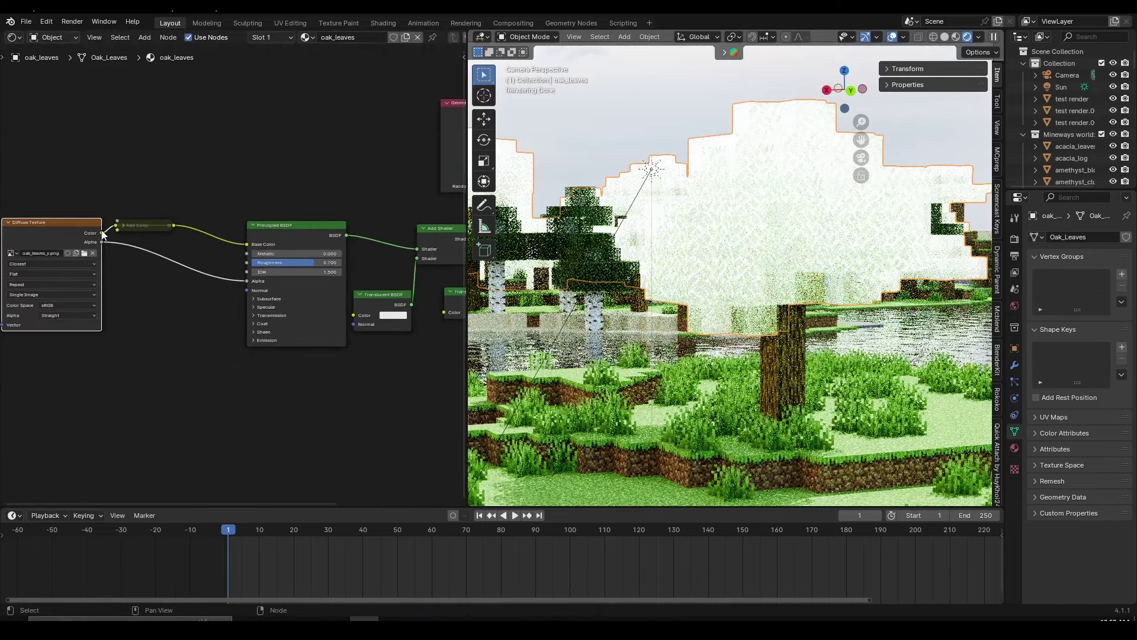
pyautogui.moveTo(102, 233); pyautogui.dragTo(357, 308)
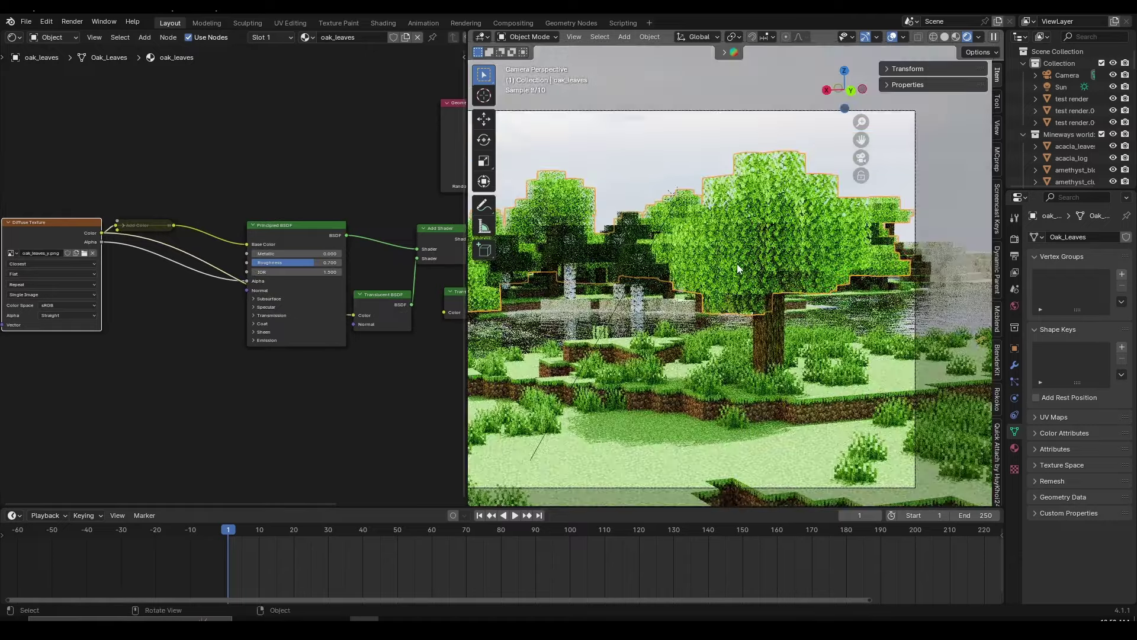
pyautogui.press('g')
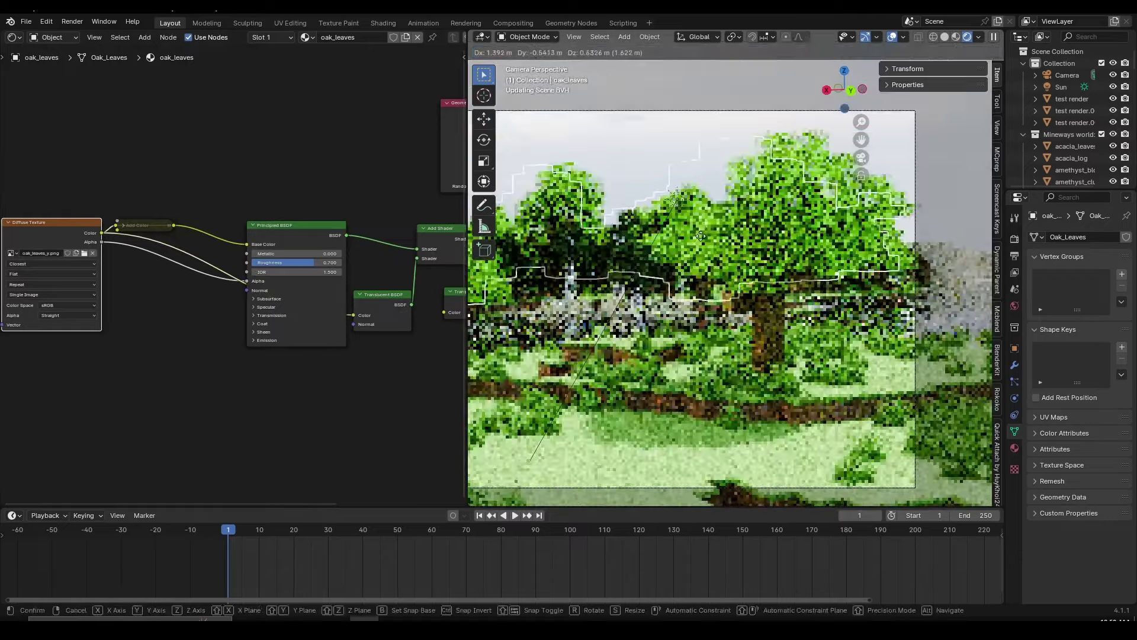
pyautogui.rightClick(701, 236)
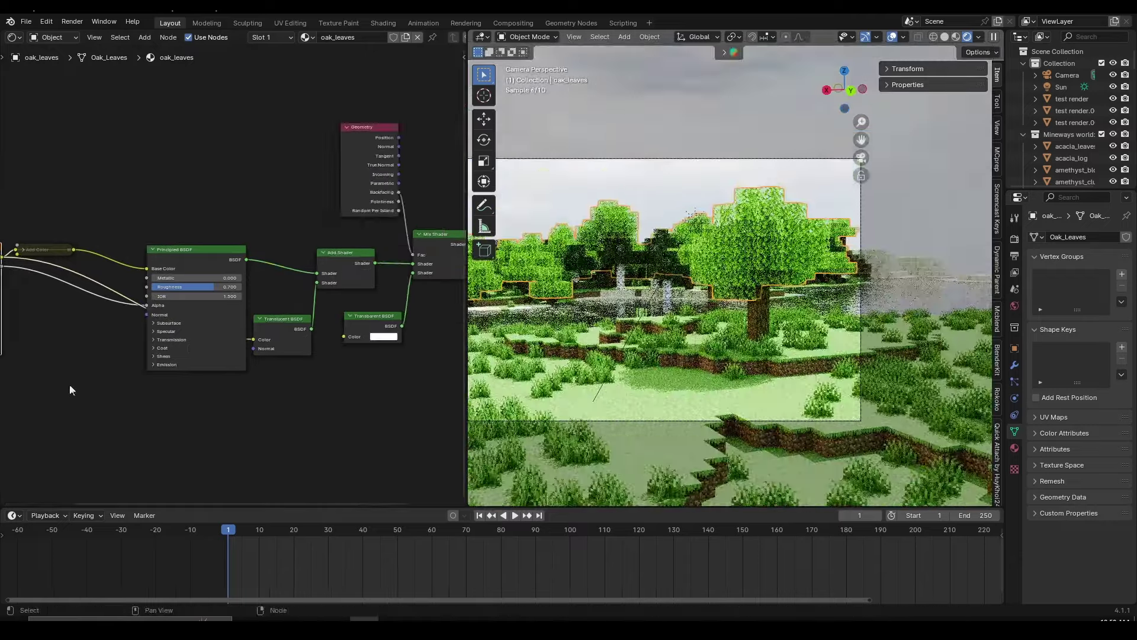
# Step: Mute the Translucent BSDF and Add Shader nodes together to compare the rendered leaves, and unmute them
pyautogui.moveTo(269, 383); pyautogui.dragTo(233, 385, button='middle')
pyautogui.scroll(3, 245, 349)
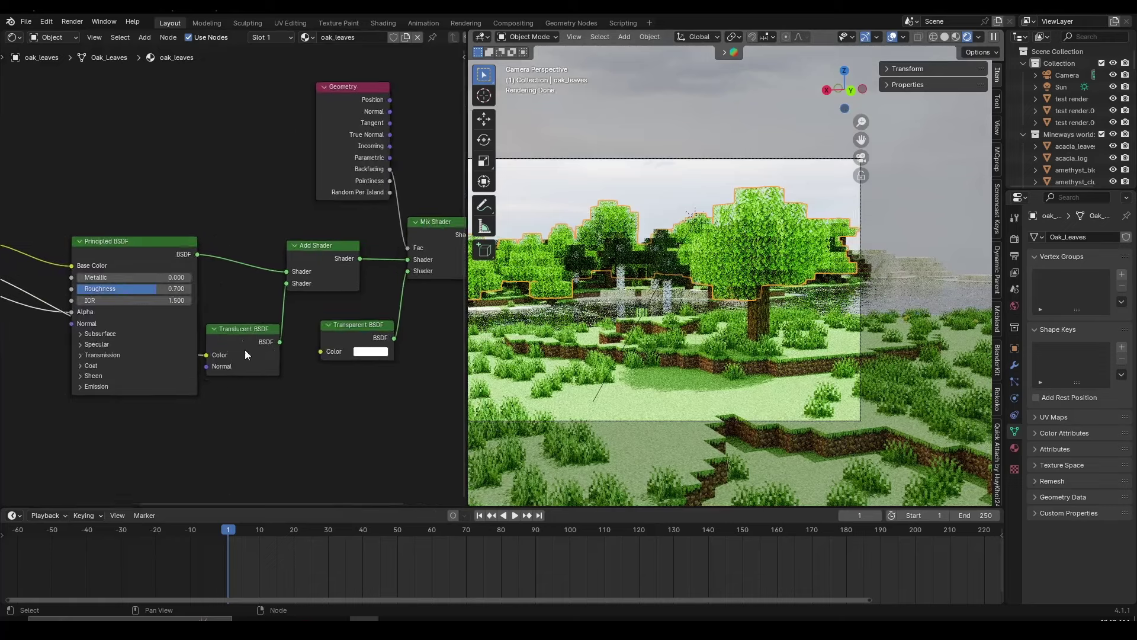
pyautogui.click(242, 339)
pyautogui.keyDown('shift'); pyautogui.click(318, 248); pyautogui.keyUp('shift')
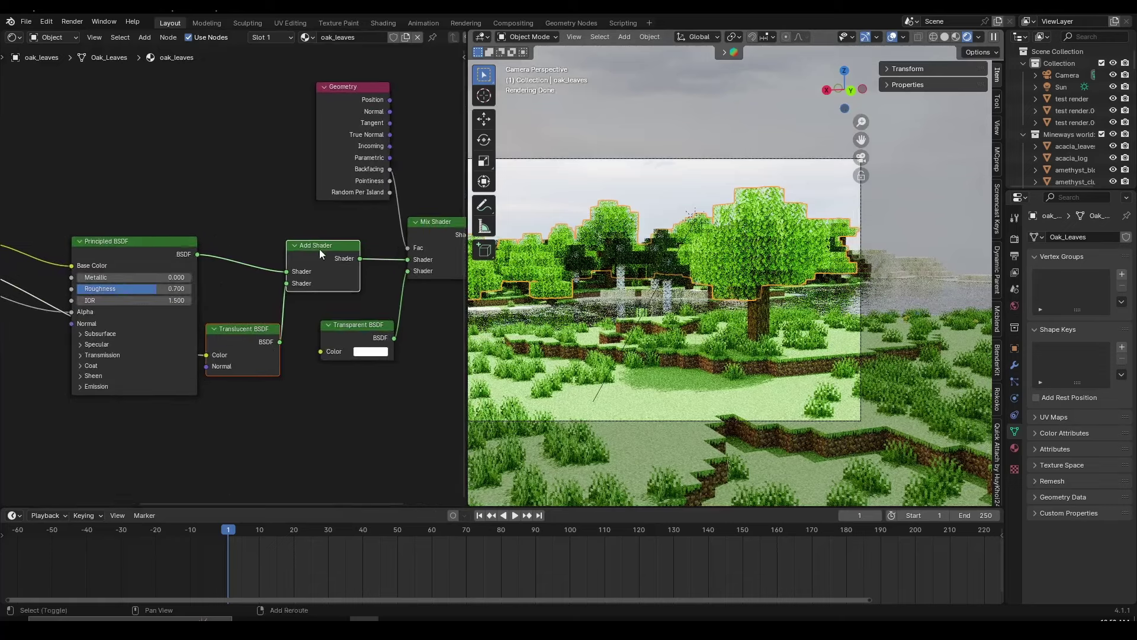
pyautogui.press('m')
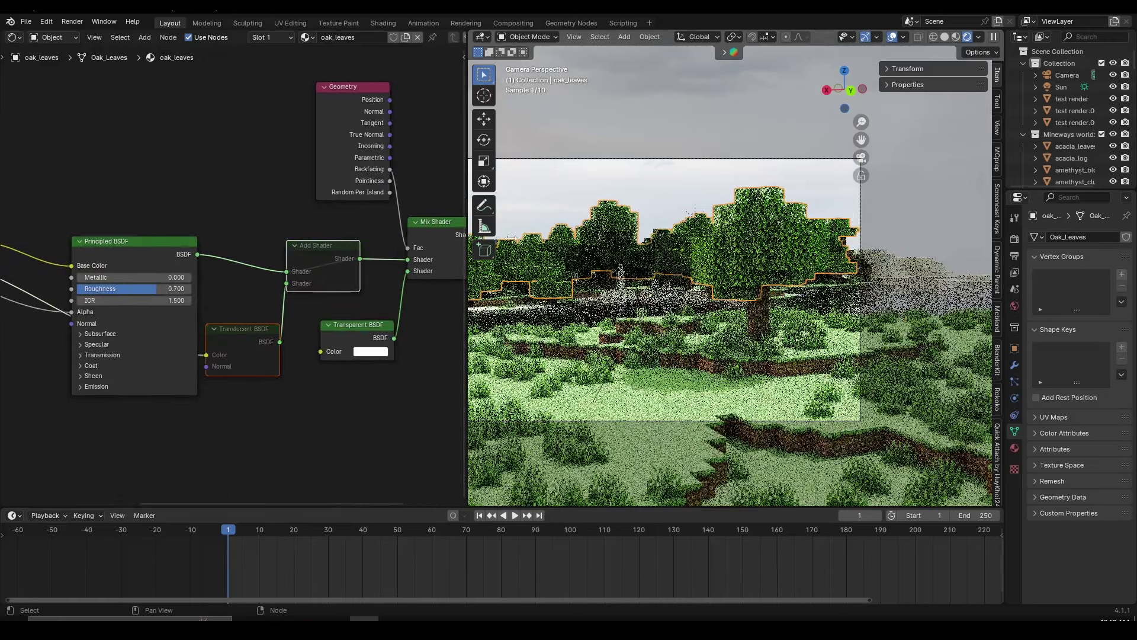
pyautogui.scroll(1, 766, 226)
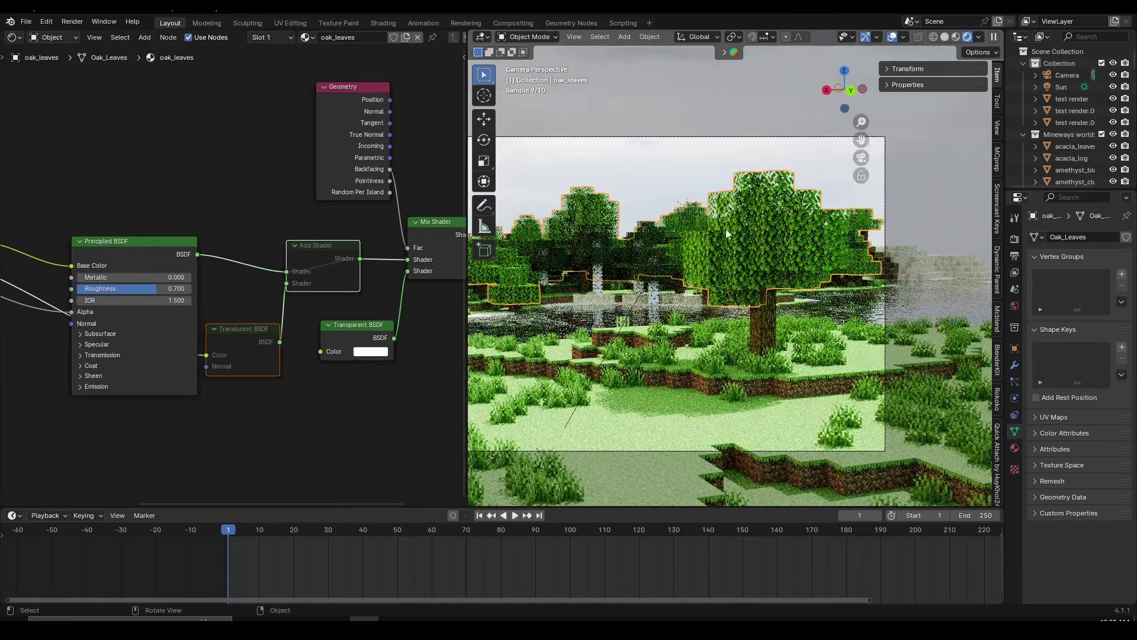
pyautogui.press('m')
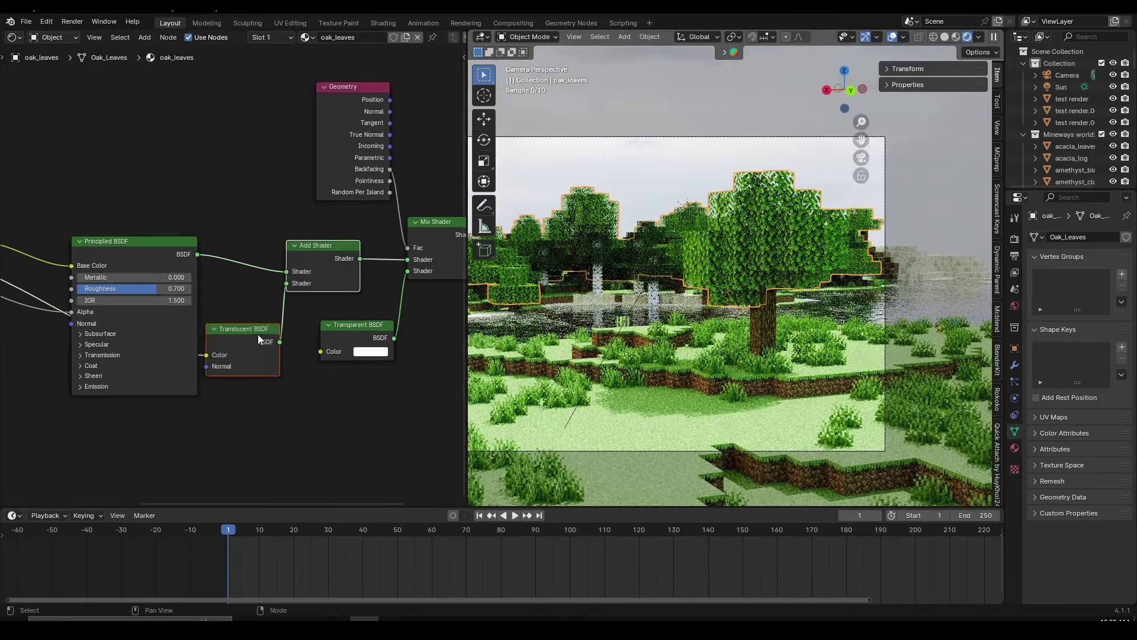
# Step: Fly toward the oak tree and examine the shadow its leaves cast on the ground
pyautogui.hotkey('shift', '`')
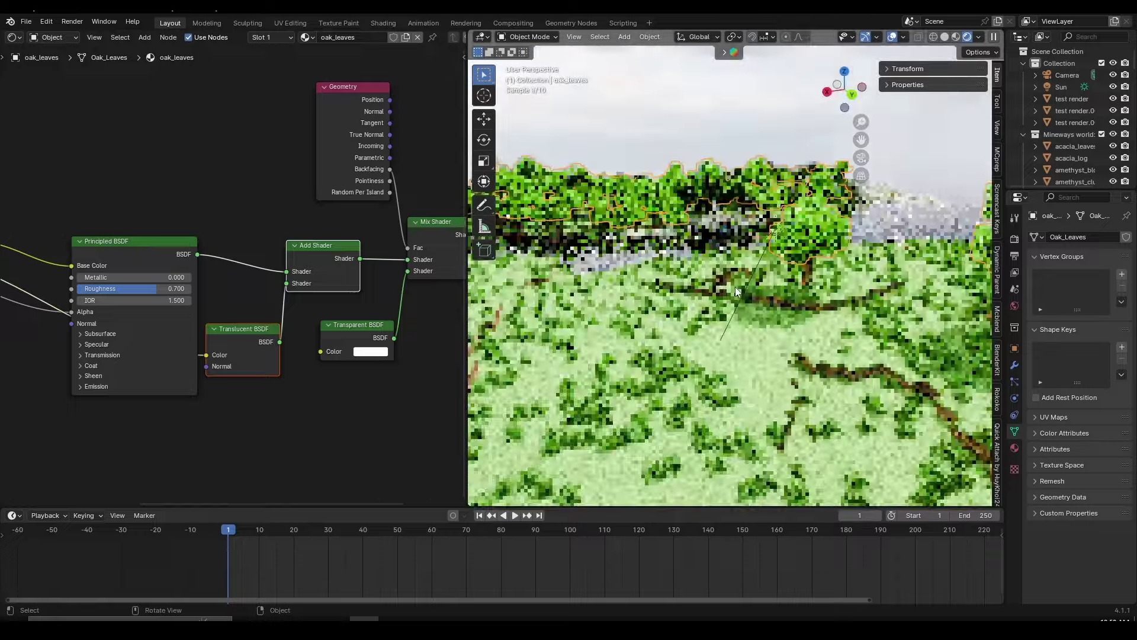
pyautogui.press('w')
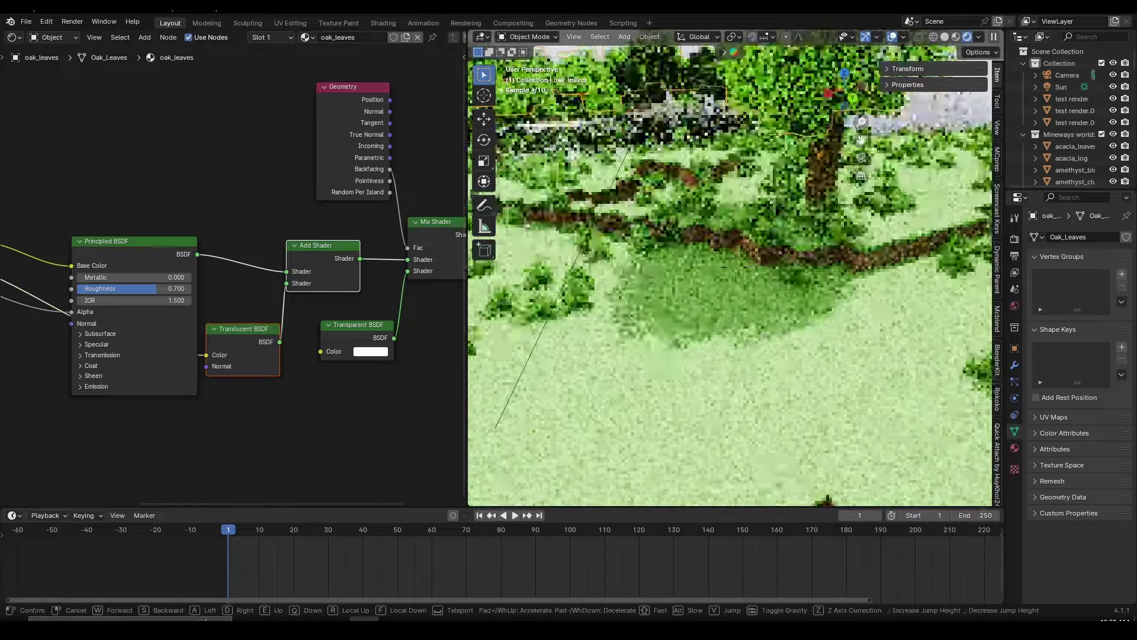
pyautogui.click(755, 323)
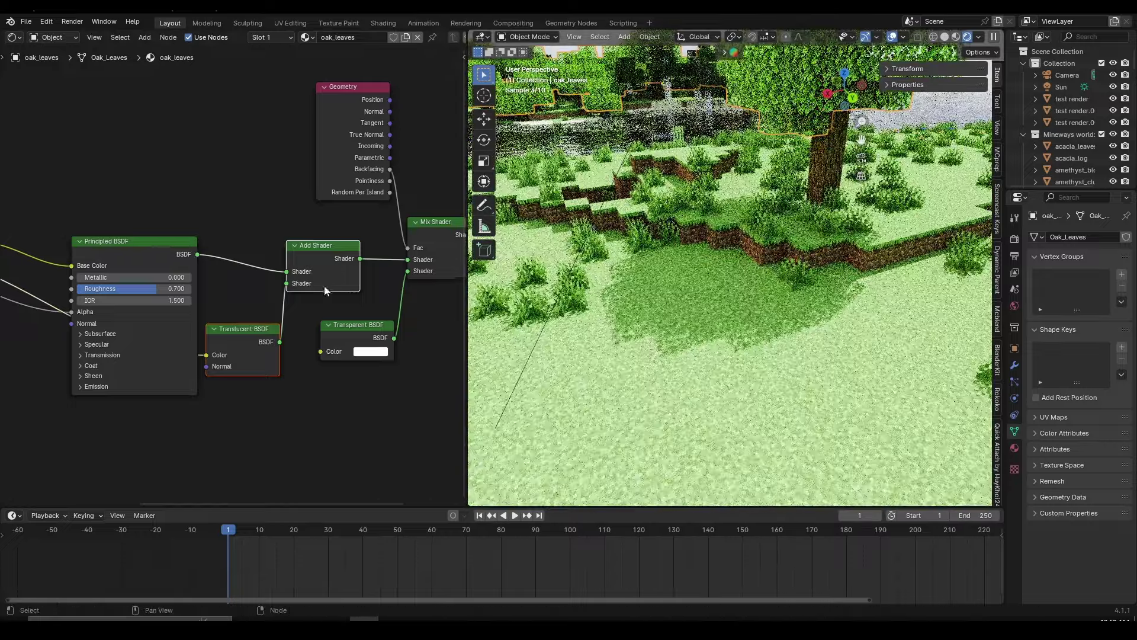
# Step: Mute the Geometry, Mix Shader, Transparent BSDF, Translucent BSDF and Add Shader nodes together to compare the tree's ground shadow, and unmute them
pyautogui.moveTo(422, 316); pyautogui.dragTo(331, 317, button='middle')
pyautogui.moveTo(289, 282); pyautogui.dragTo(278, 283, button='middle')
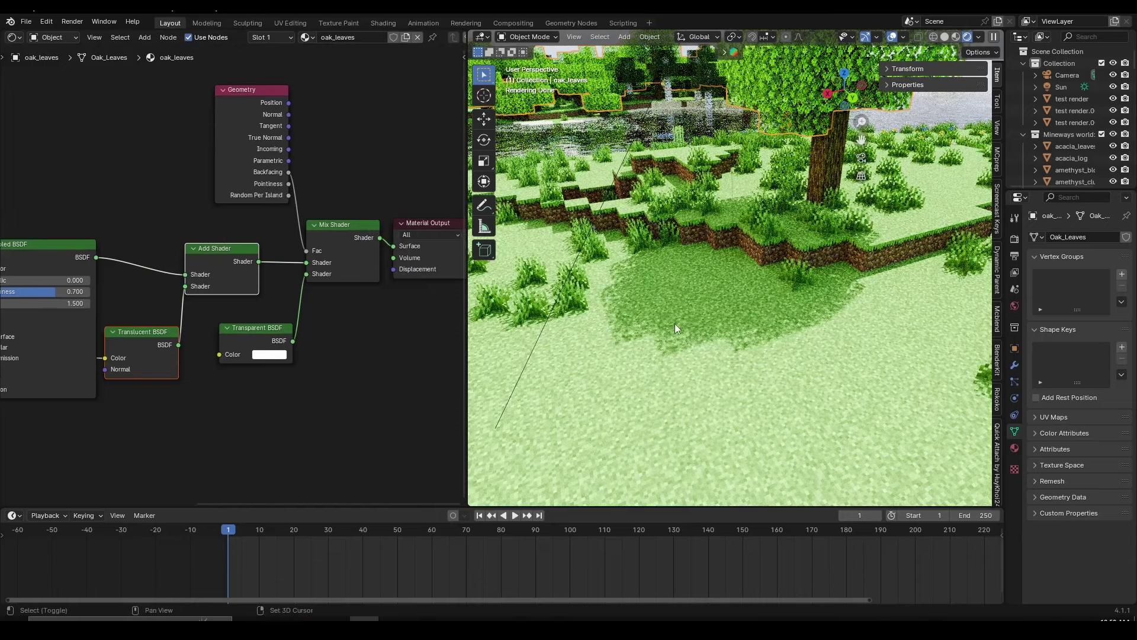
pyautogui.scroll(5, 676, 323)
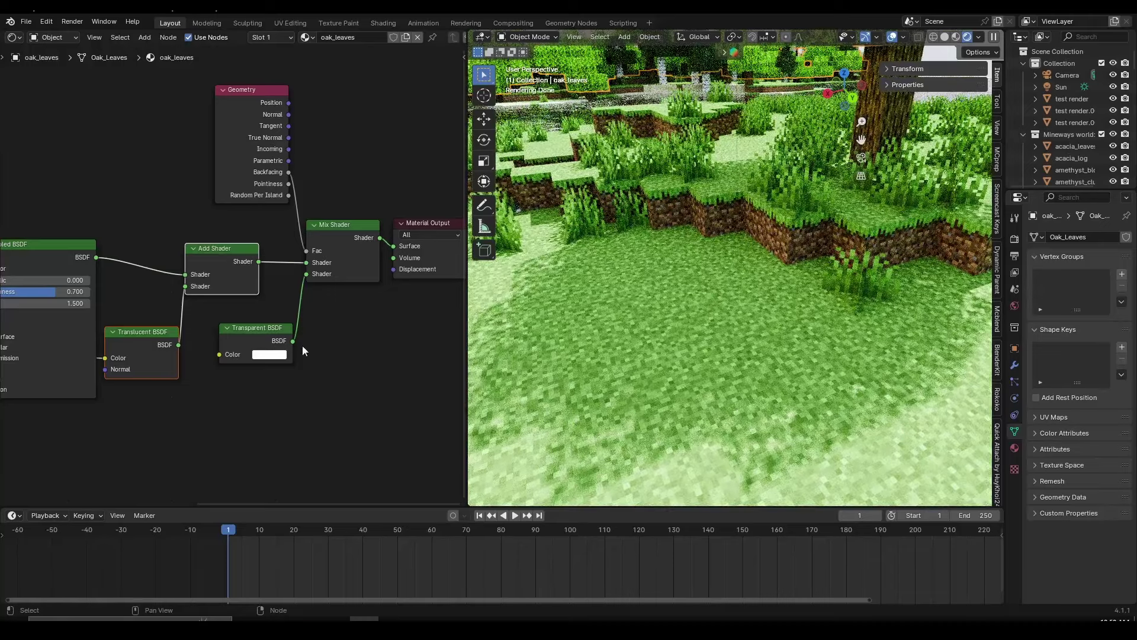
pyautogui.click(243, 305)
pyautogui.keyDown('shift'); pyautogui.click(320, 232); pyautogui.keyUp('shift')
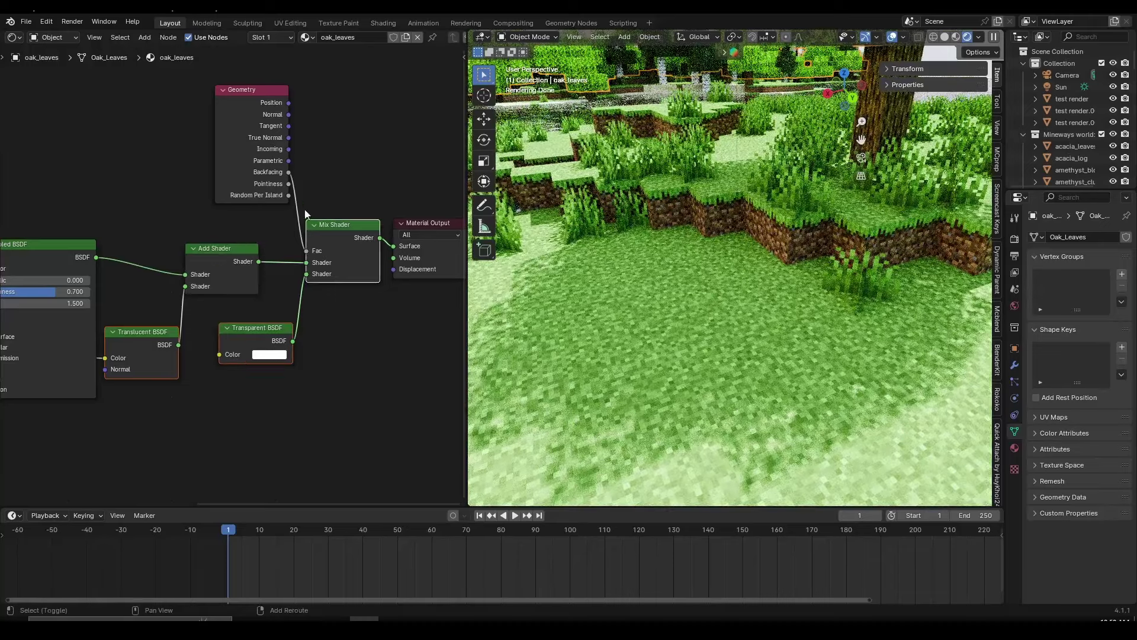
pyautogui.keyDown('shift'); pyautogui.click(252, 155); pyautogui.keyUp('shift')
pyautogui.keyDown('shift'); pyautogui.click(236, 257); pyautogui.keyUp('shift')
pyautogui.scroll(-6, 310, 297)
pyautogui.moveTo(311, 298); pyautogui.dragTo(13, 261, button='middle')
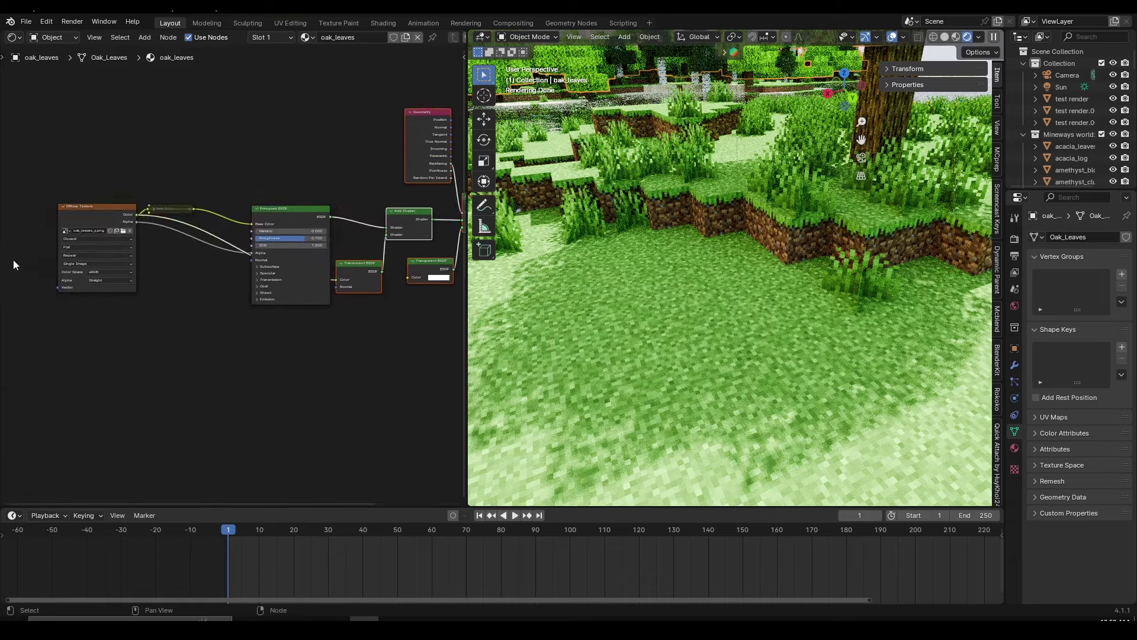
pyautogui.moveTo(210, 291); pyautogui.dragTo(40, 330, button='middle')
pyautogui.scroll(5, 178, 300)
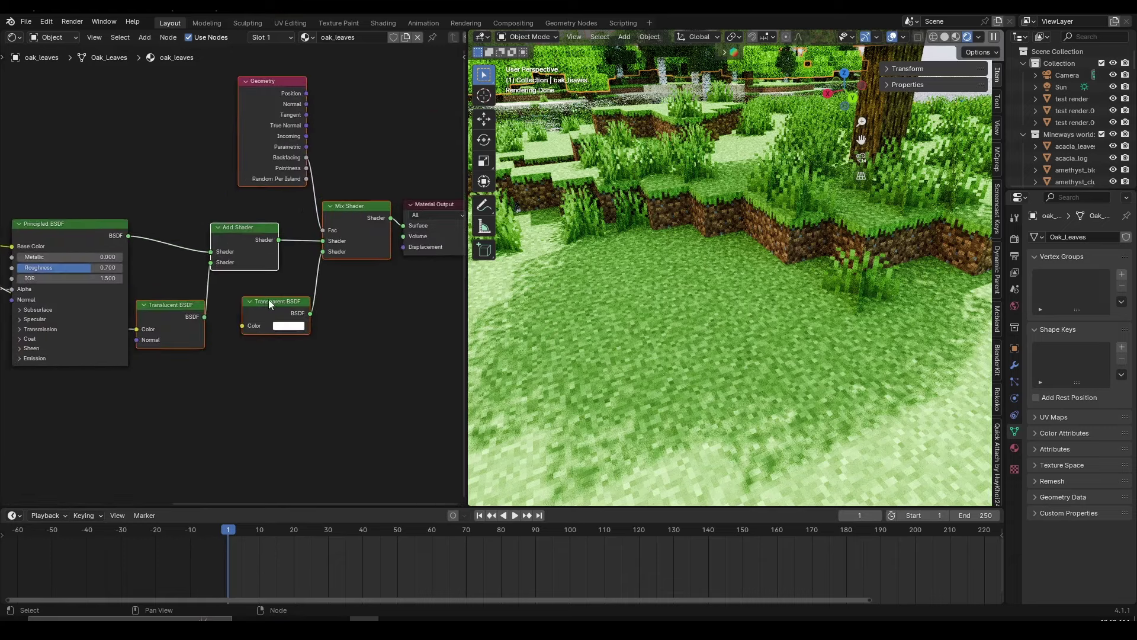
pyautogui.press('m')
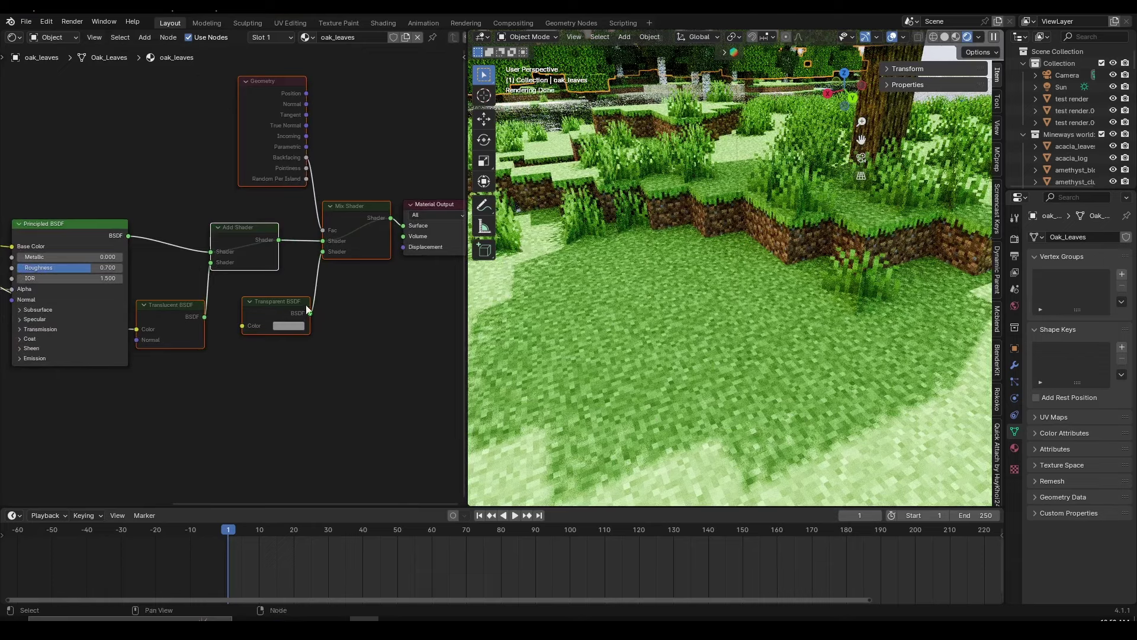
pyautogui.press('m')
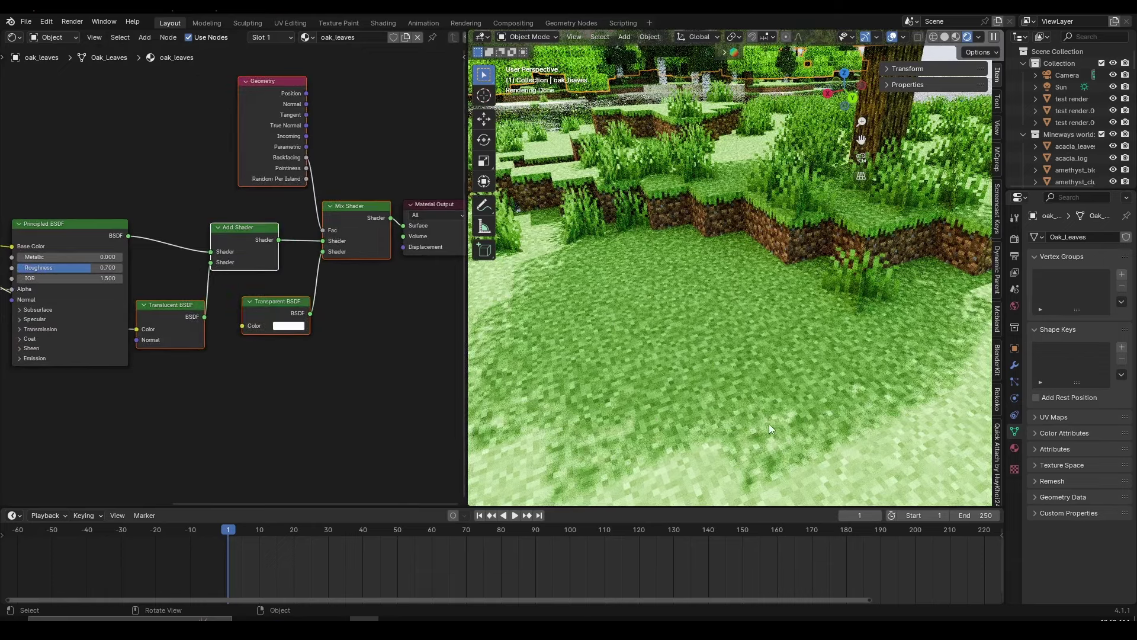
# Step: Enable denoising for the viewport sampling and frame the scene through the camera view
pyautogui.click(1014, 238)
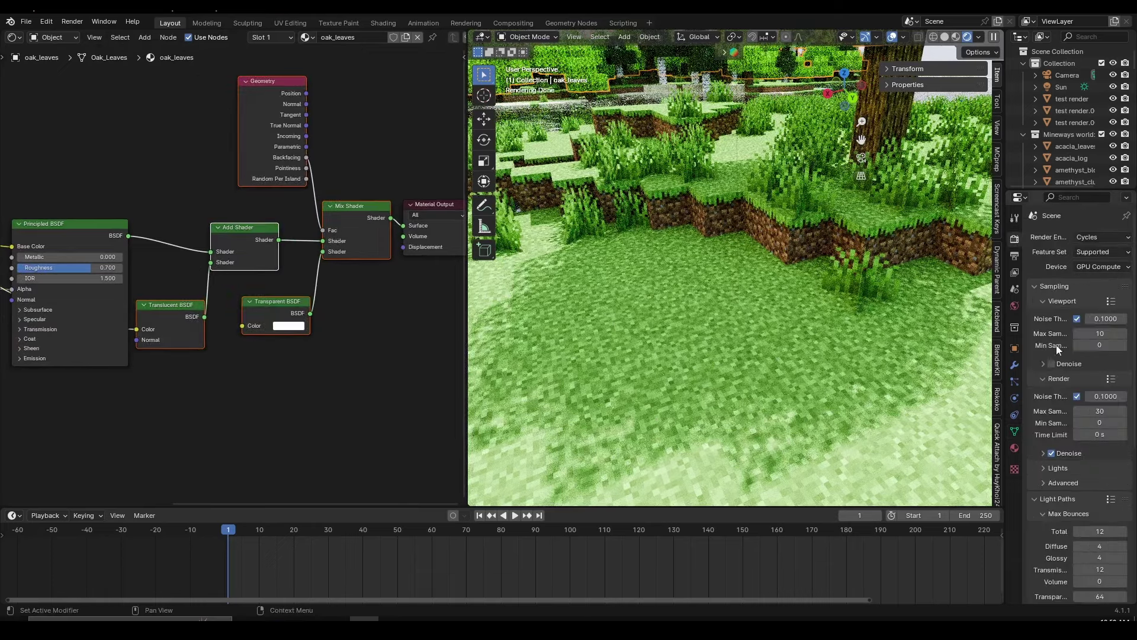
pyautogui.click(1052, 363)
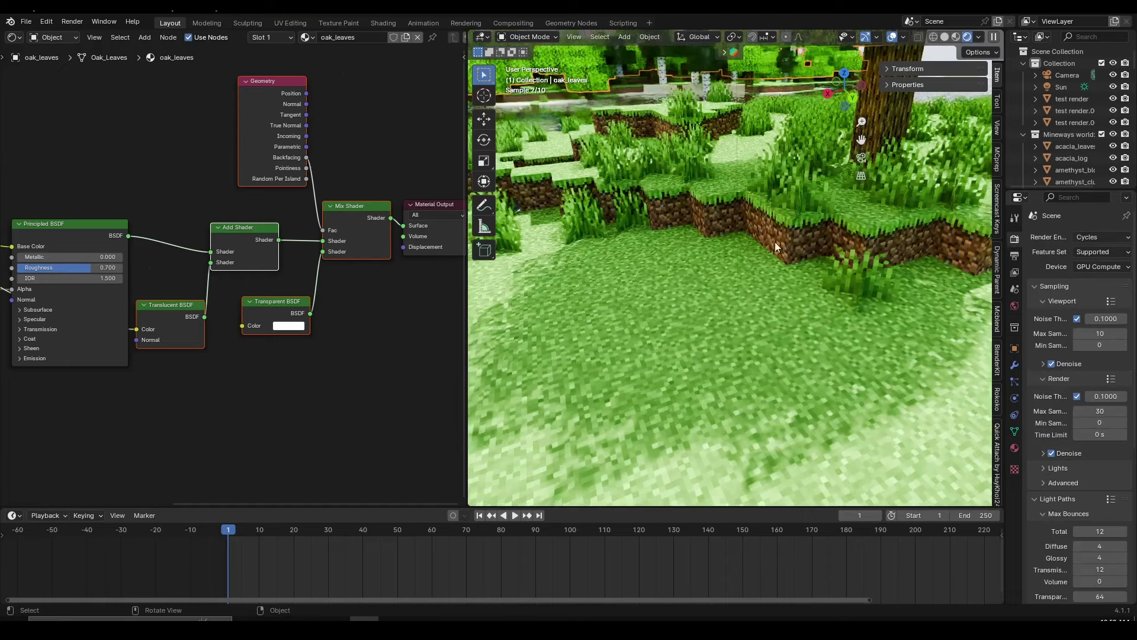
pyautogui.press('KP_0')
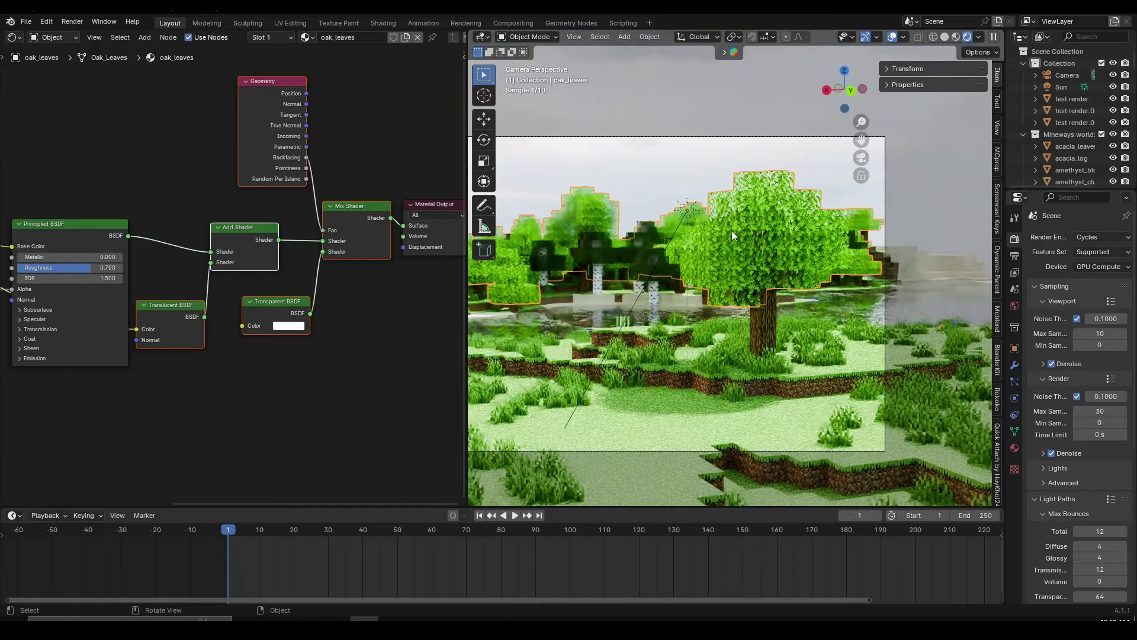
pyautogui.scroll(-1, 732, 235)
pyautogui.keyDown('shift'); pyautogui.moveTo(692, 258); pyautogui.dragTo(789, 237, button='middle'); pyautogui.keyUp('shift')
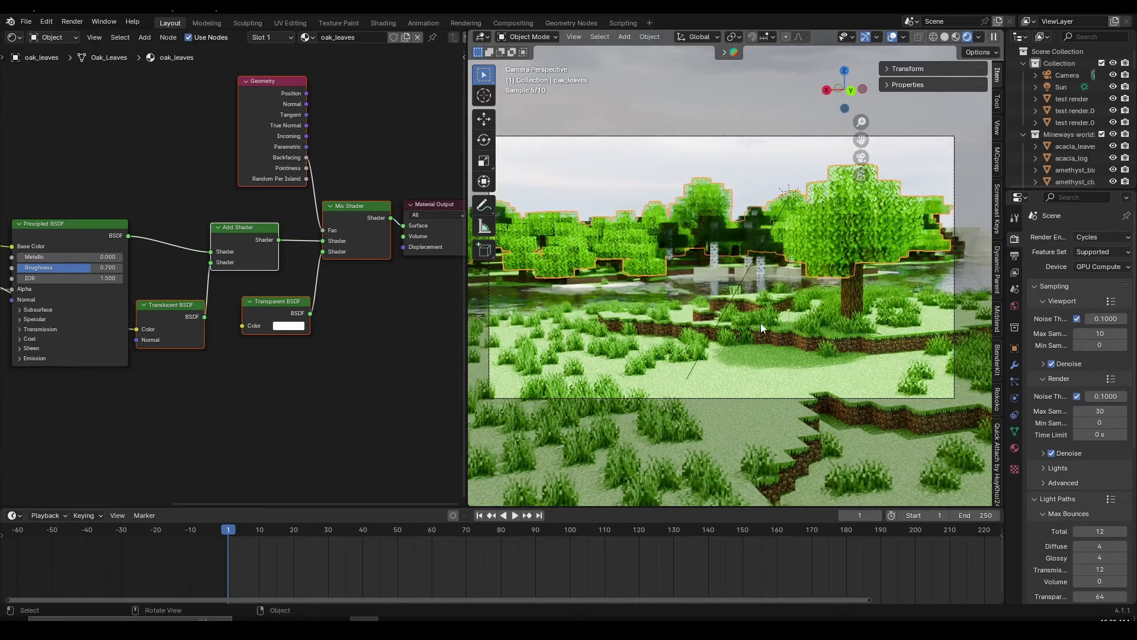
# Step: Select the tall grass and move its Material Output node farther from the Principled BSDF
pyautogui.click(669, 348)
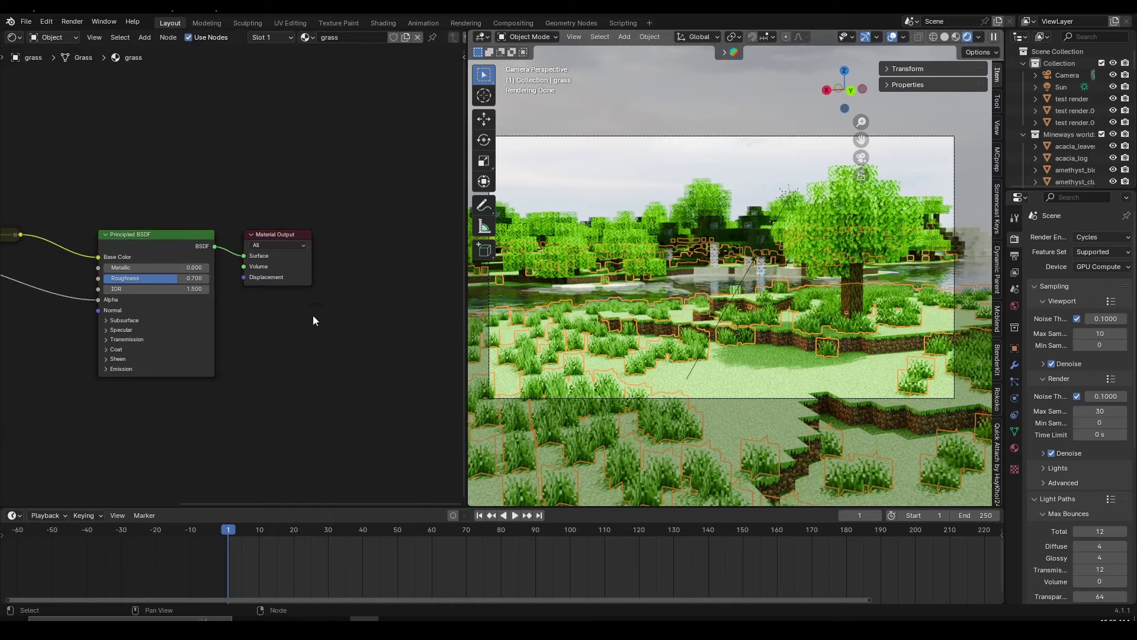
pyautogui.scroll(-4, 305, 290)
pyautogui.scroll(3, 276, 274)
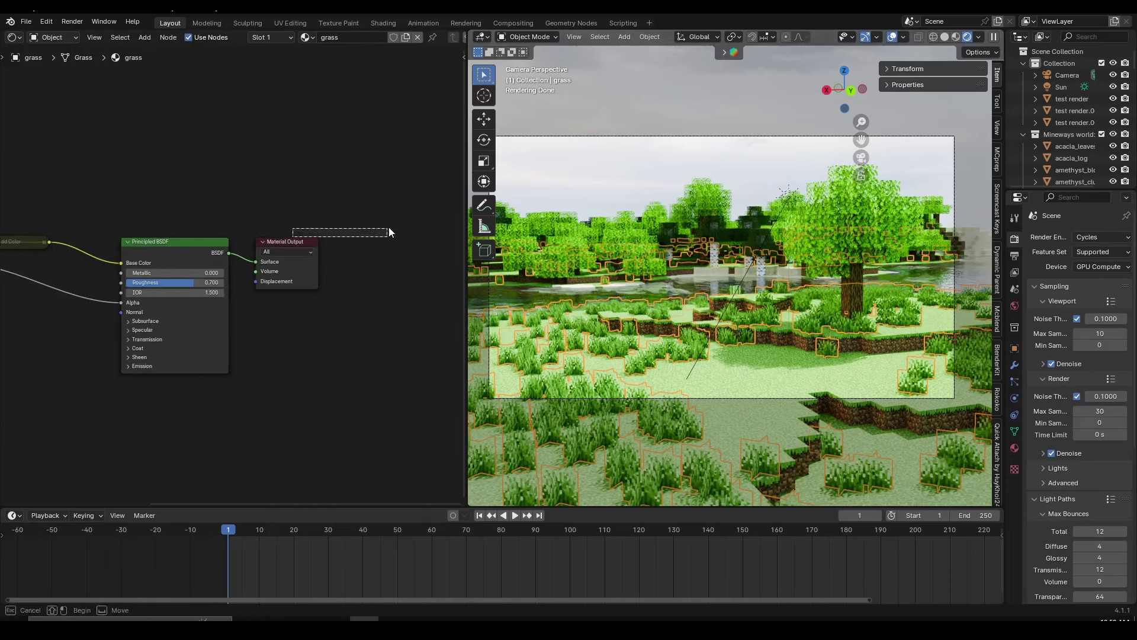
pyautogui.moveTo(291, 239); pyautogui.dragTo(410, 230)
pyautogui.scroll(1, 313, 284)
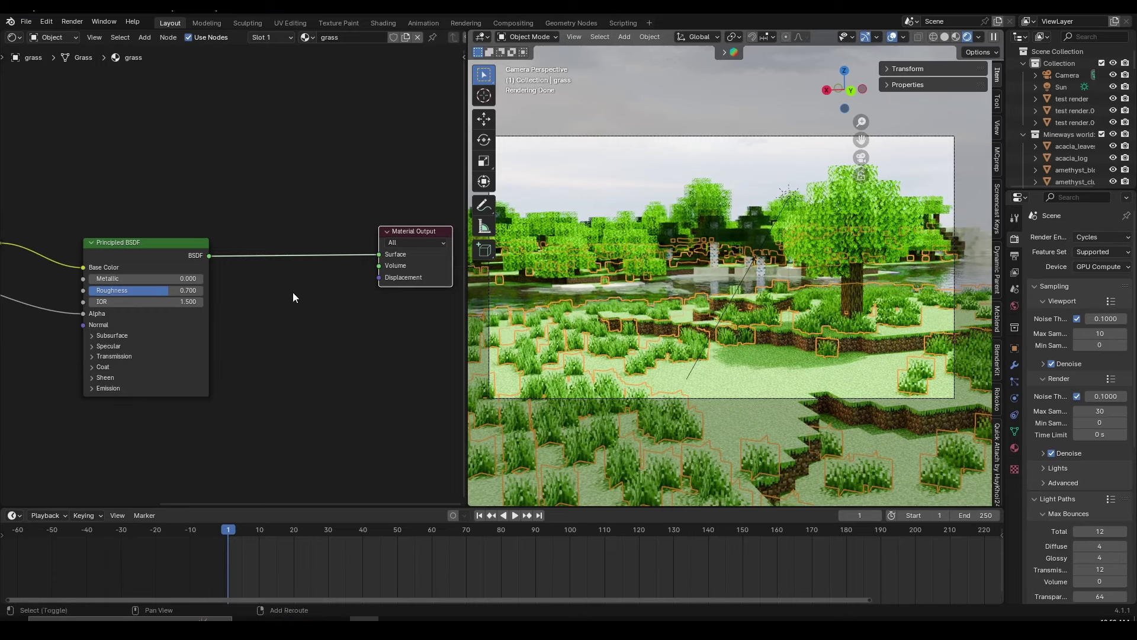
# Step: Insert an Add Shader node on the link between the grass material's Principled BSDF and Material Output
pyautogui.hotkey('shift', 'a')
pyautogui.write('add')
pyautogui.press('Return')
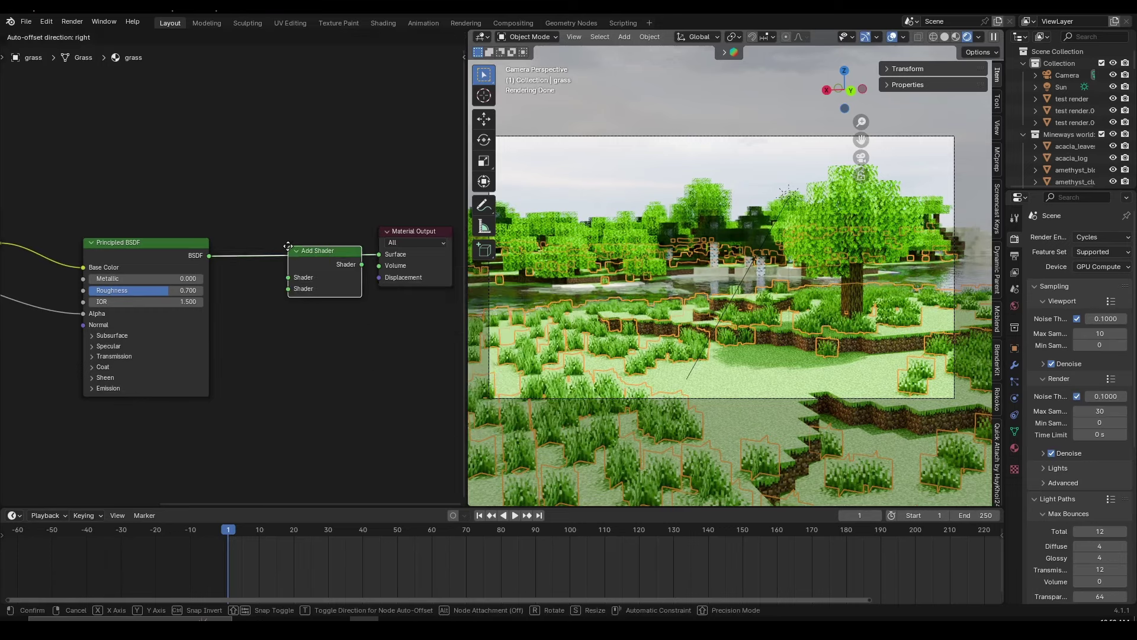
pyautogui.click(284, 240)
# Step: Add a Translucent BSDF to the grass material and connect its BSDF output to the Add Shader's second Shader input
pyautogui.hotkey('shift', 'a')
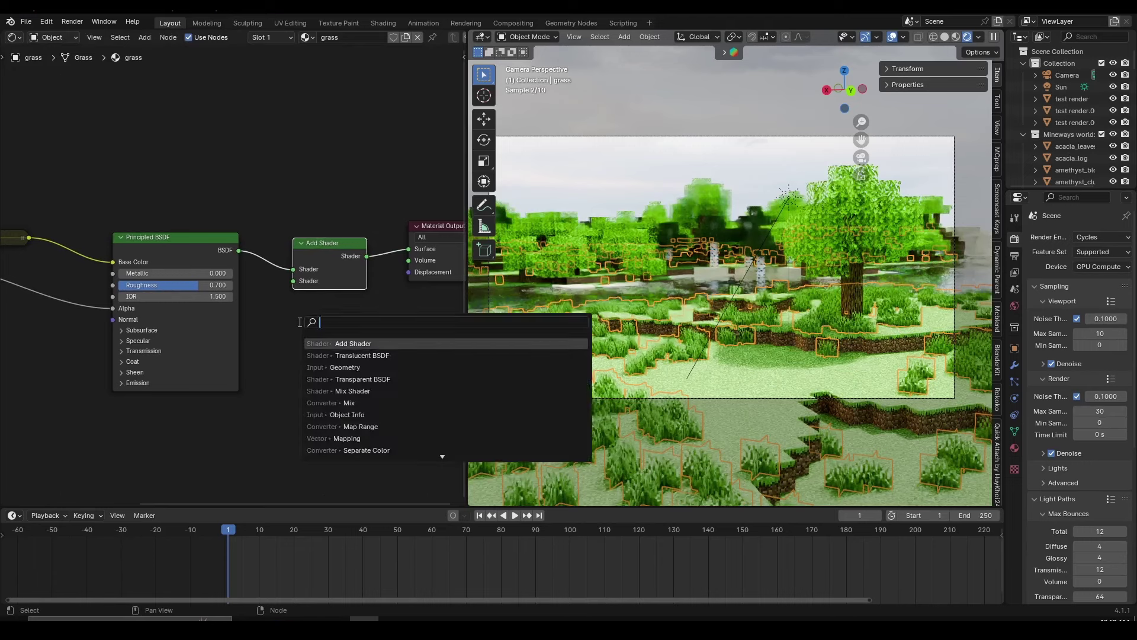
pyautogui.write('trams')
pyautogui.press('Return')
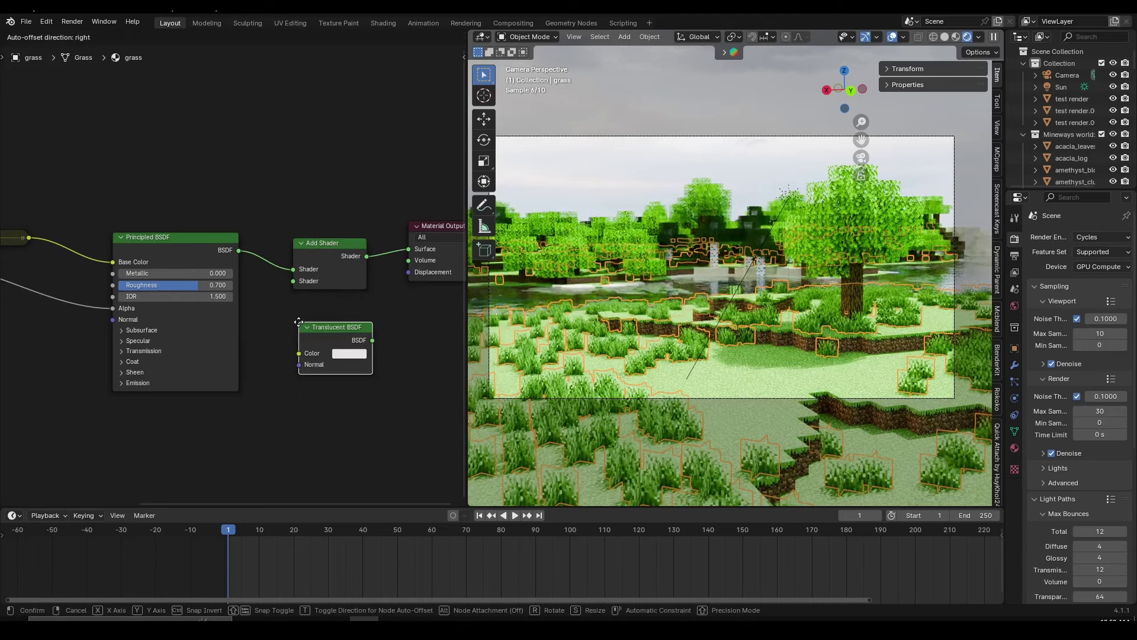
pyautogui.click(219, 341)
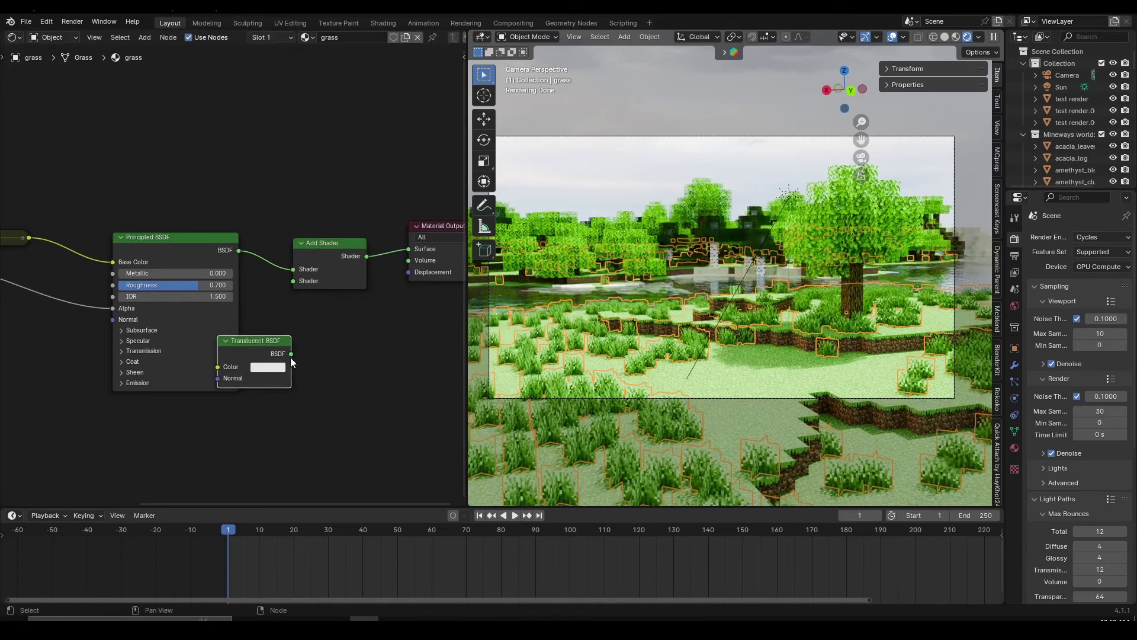
pyautogui.moveTo(291, 354); pyautogui.dragTo(293, 281)
# Step: Space out the Translucent BSDF and Add Shader, and connect the grass texture's Color output to the Translucent BSDF's Color input
pyautogui.moveTo(266, 343); pyautogui.dragTo(291, 340)
pyautogui.moveTo(335, 245); pyautogui.dragTo(358, 241)
pyautogui.moveTo(244, 318); pyautogui.dragTo(306, 293, button='middle')
pyautogui.scroll(-2, 279, 278)
pyautogui.moveTo(154, 249); pyautogui.dragTo(189, 237, button='middle')
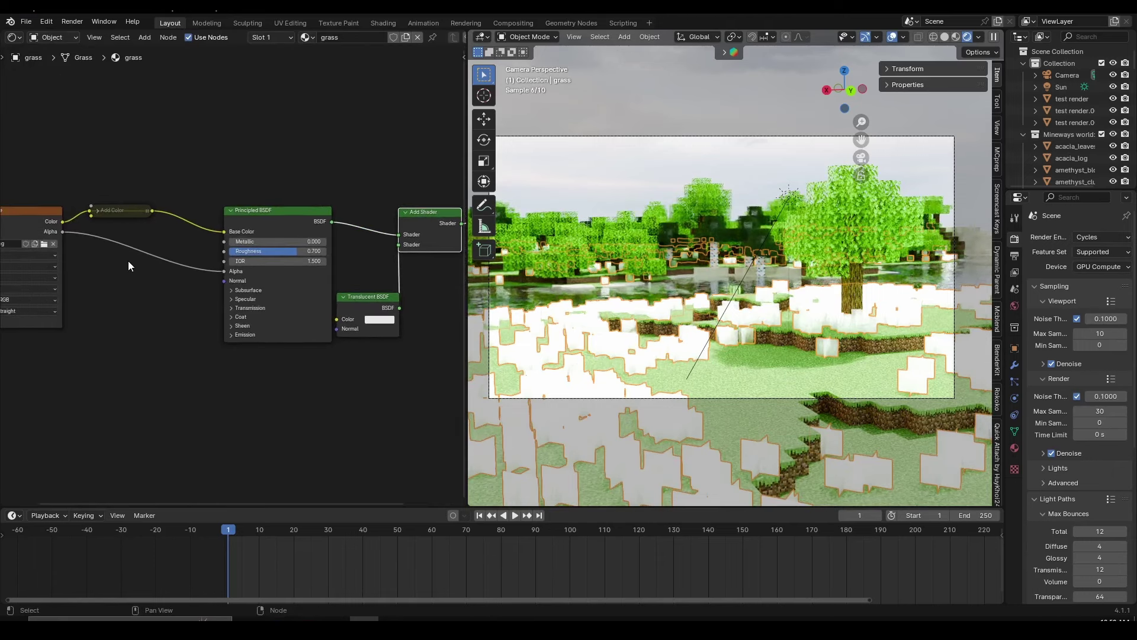
pyautogui.moveTo(63, 222); pyautogui.dragTo(335, 318)
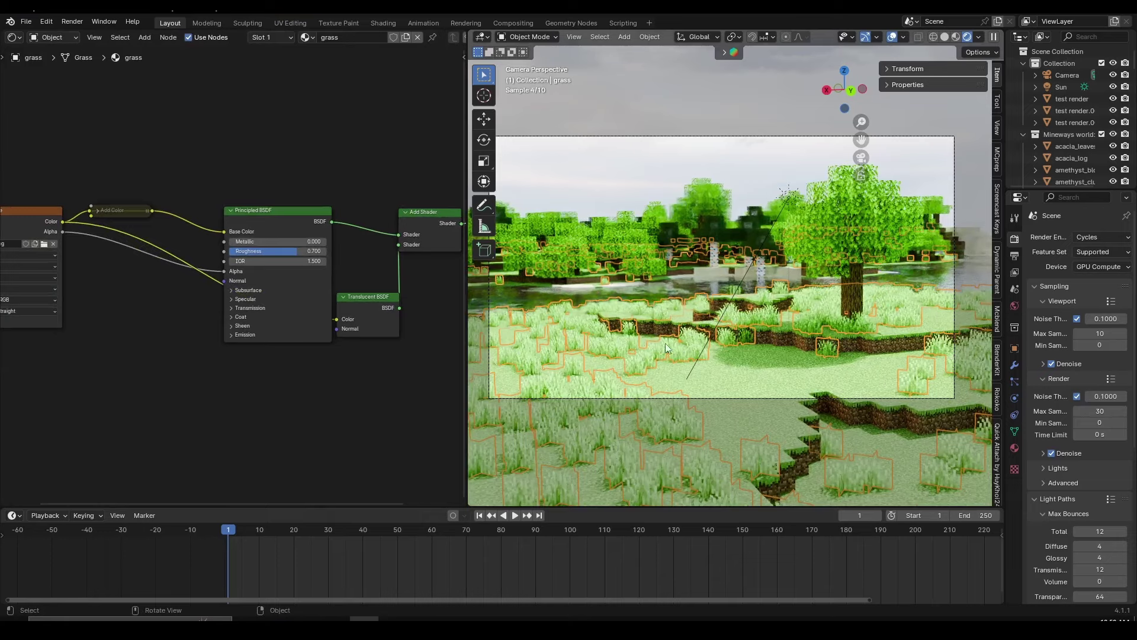
# Step: Check the rendered grass up close and move the Principled BSDF farther from the Translucent BSDF
pyautogui.press('g')
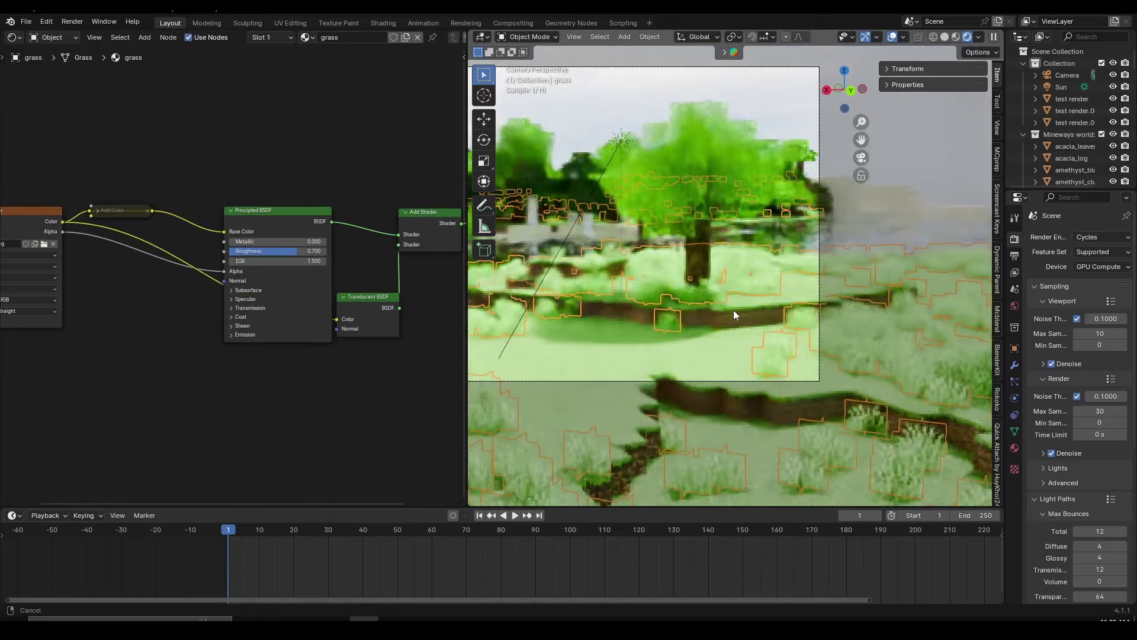
pyautogui.click(733, 310)
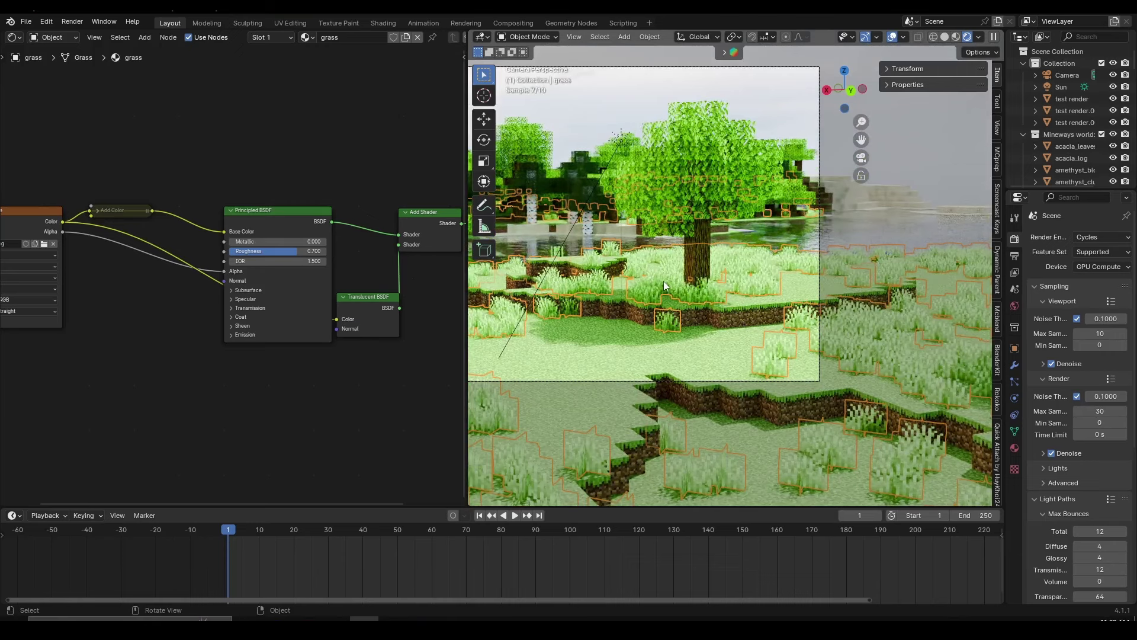
pyautogui.moveTo(266, 224); pyautogui.dragTo(245, 227)
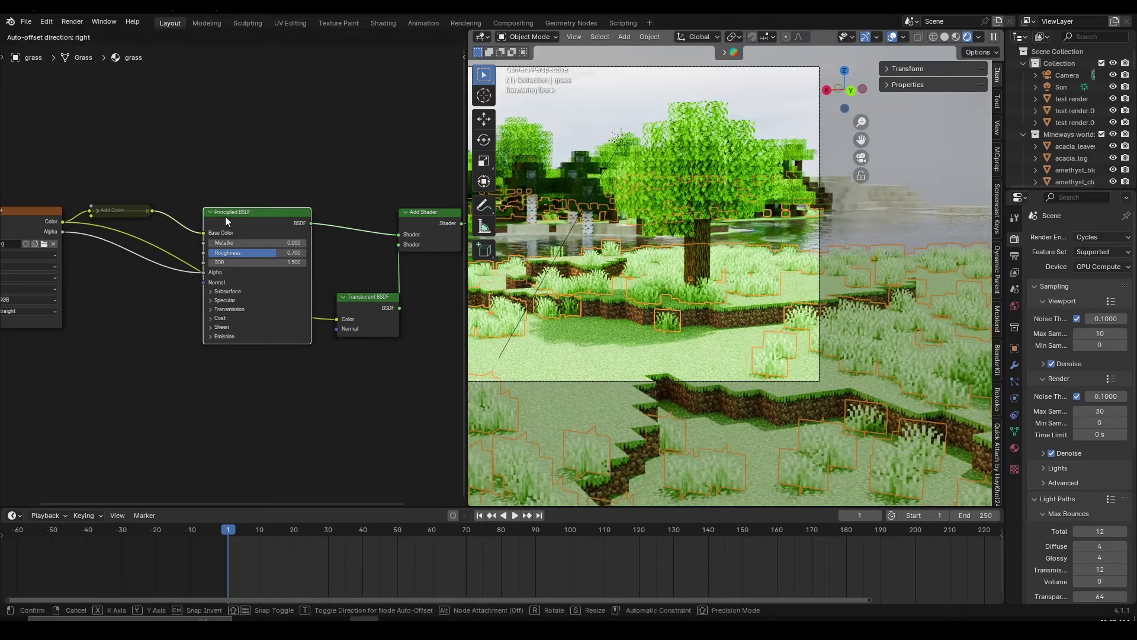
pyautogui.moveTo(283, 293); pyautogui.dragTo(190, 302, button='middle')
pyautogui.scroll(2, 370, 228)
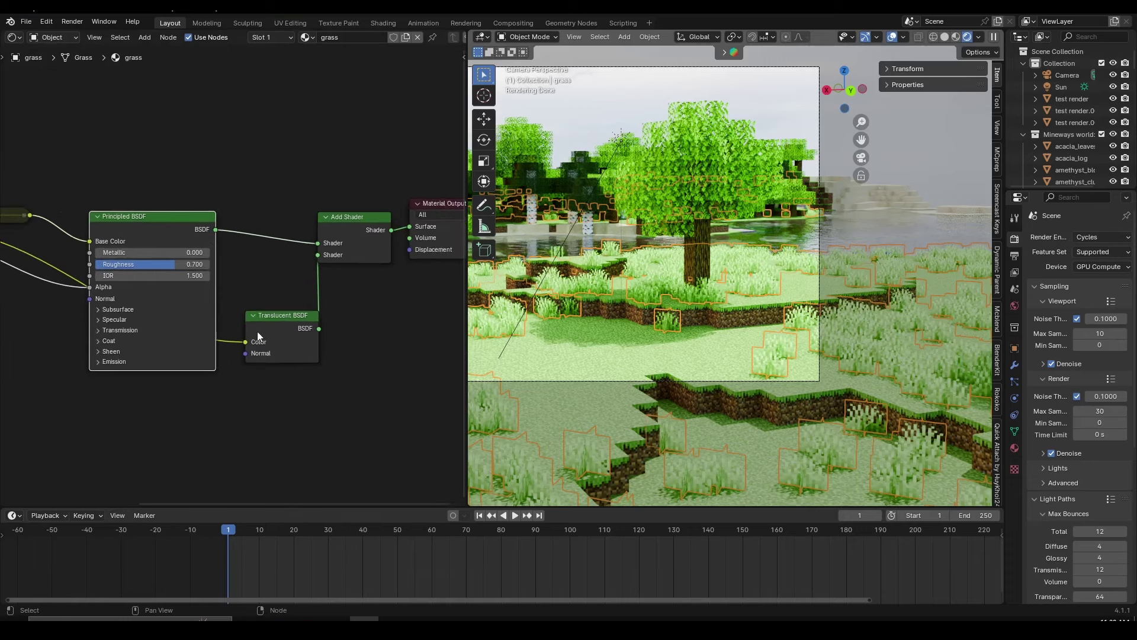
# Step: Examine the oak leaves' shader nodes and compare them with the grass material's node setup
pyautogui.click(663, 179)
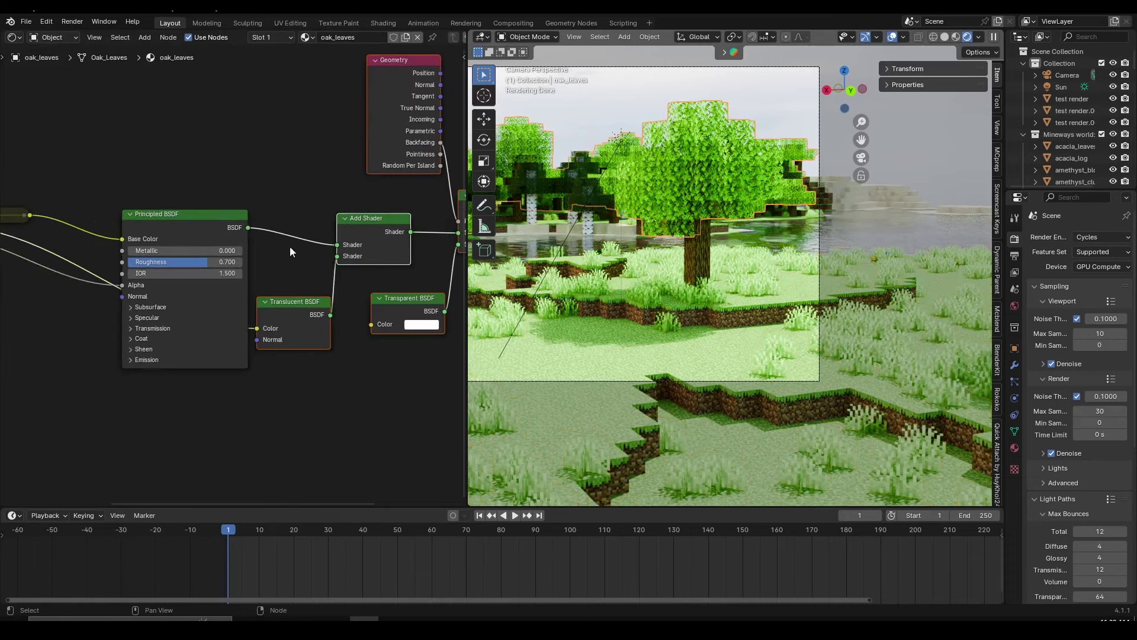
pyautogui.scroll(-2, 290, 246)
pyautogui.moveTo(443, 256); pyautogui.dragTo(361, 273, button='middle')
pyautogui.scroll(3, 361, 274)
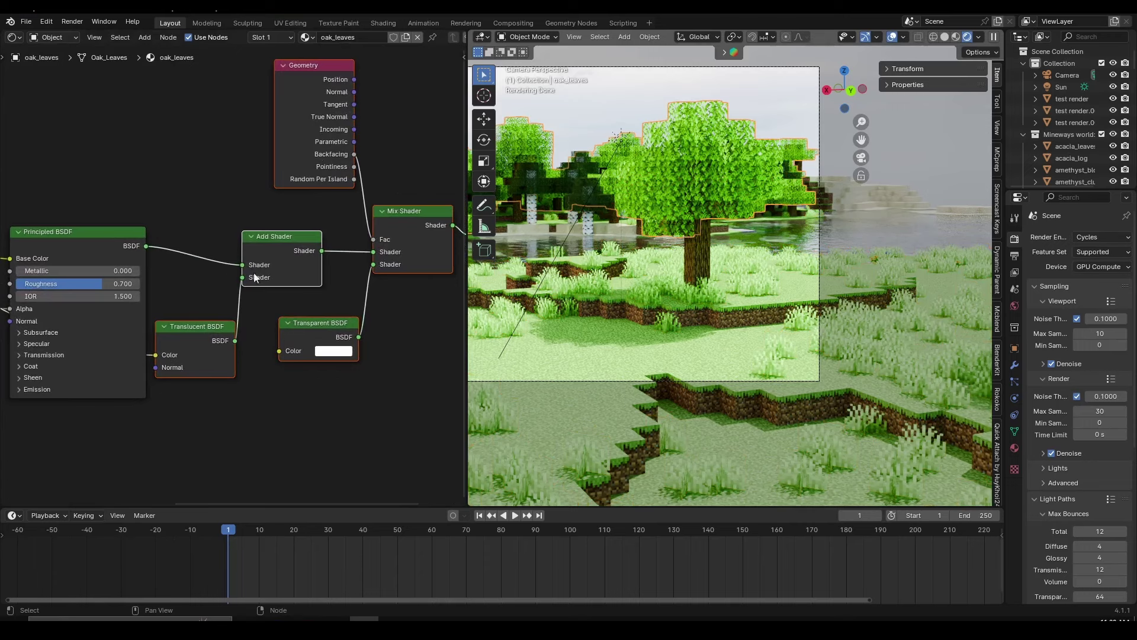
pyautogui.moveTo(246, 334); pyautogui.dragTo(262, 337, button='middle')
pyautogui.scroll(1, 223, 339)
pyautogui.moveTo(223, 339); pyautogui.dragTo(220, 338)
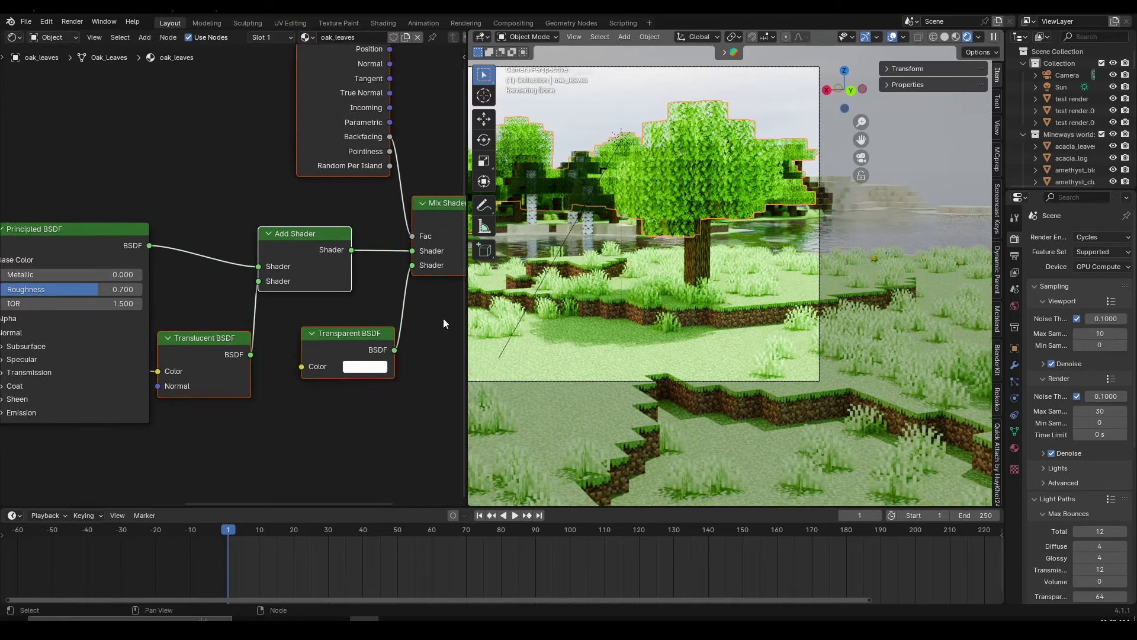
pyautogui.scroll(-2, 216, 356)
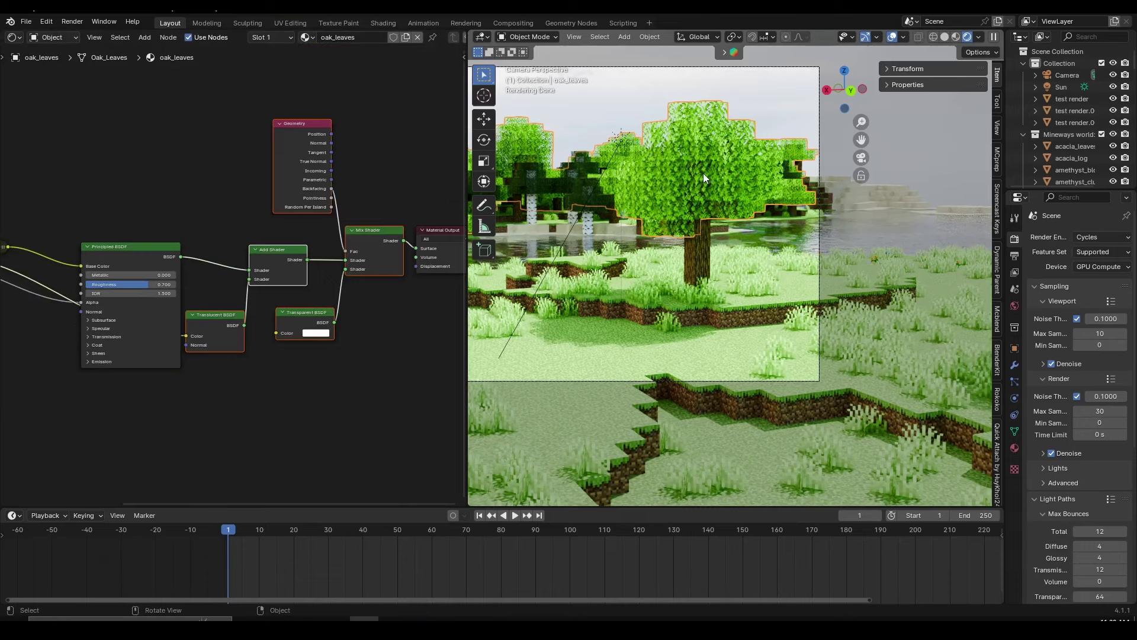
pyautogui.press('g')
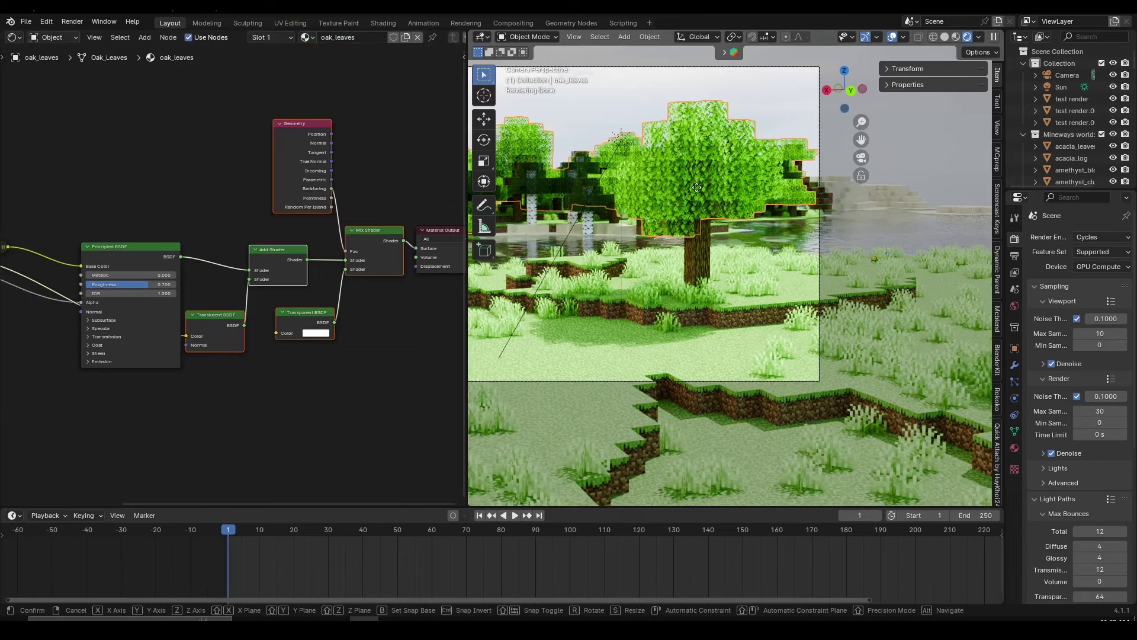
pyautogui.rightClick(695, 177)
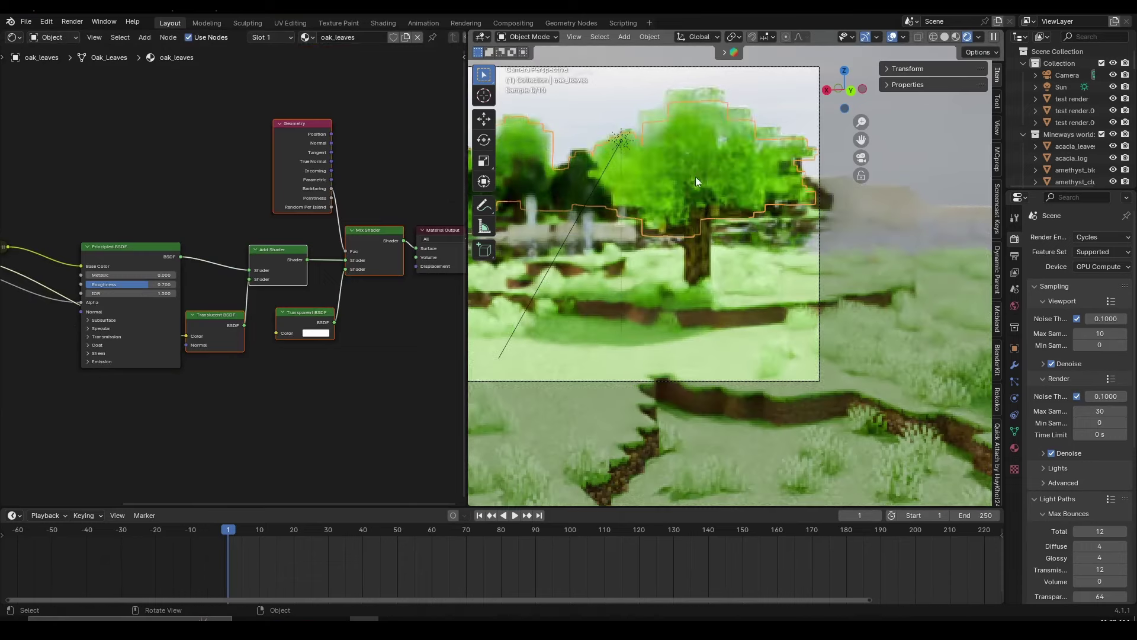
pyautogui.click(600, 287)
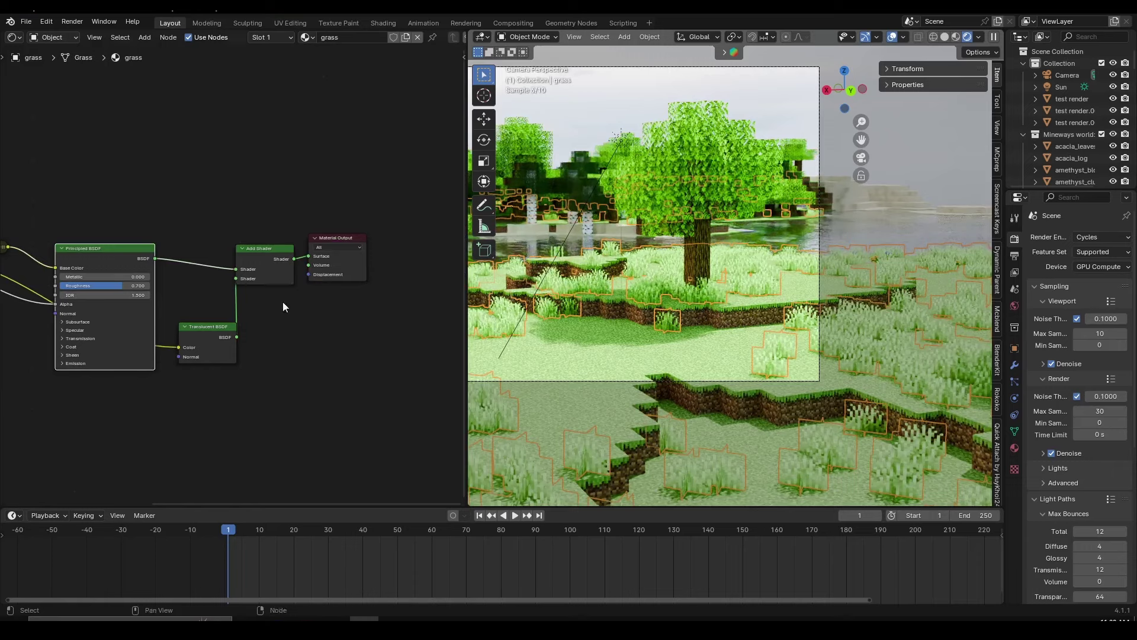
# Step: In the oak leaves material, move the Principled BSDF away from the Translucent BSDF and the Material Output farther from the Mix Shader
pyautogui.click(701, 140)
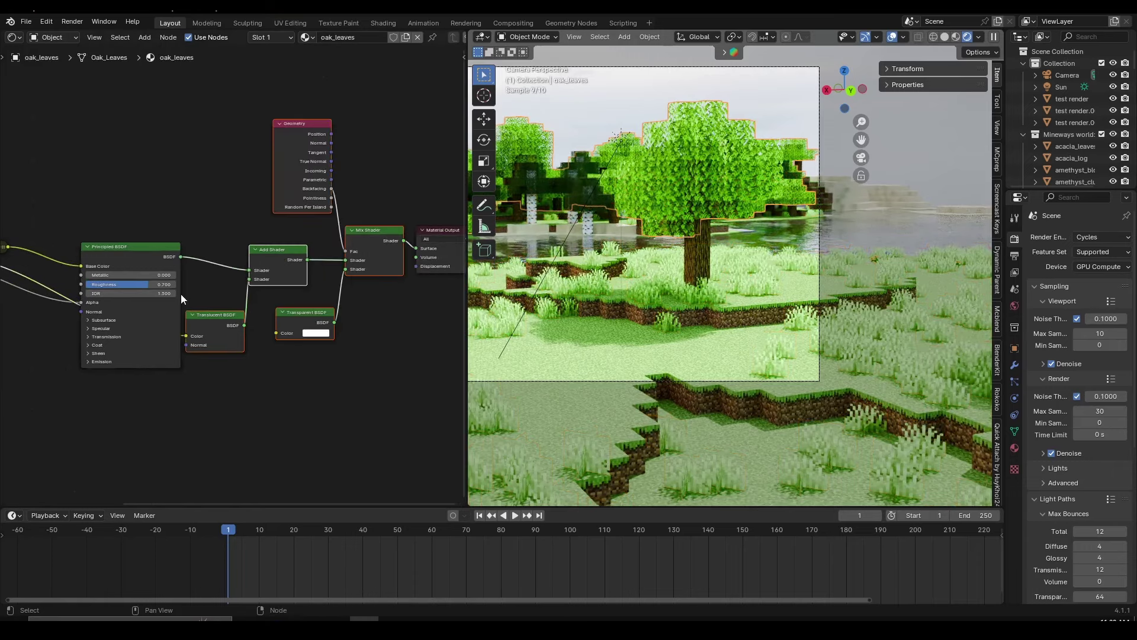
pyautogui.scroll(-2, 180, 293)
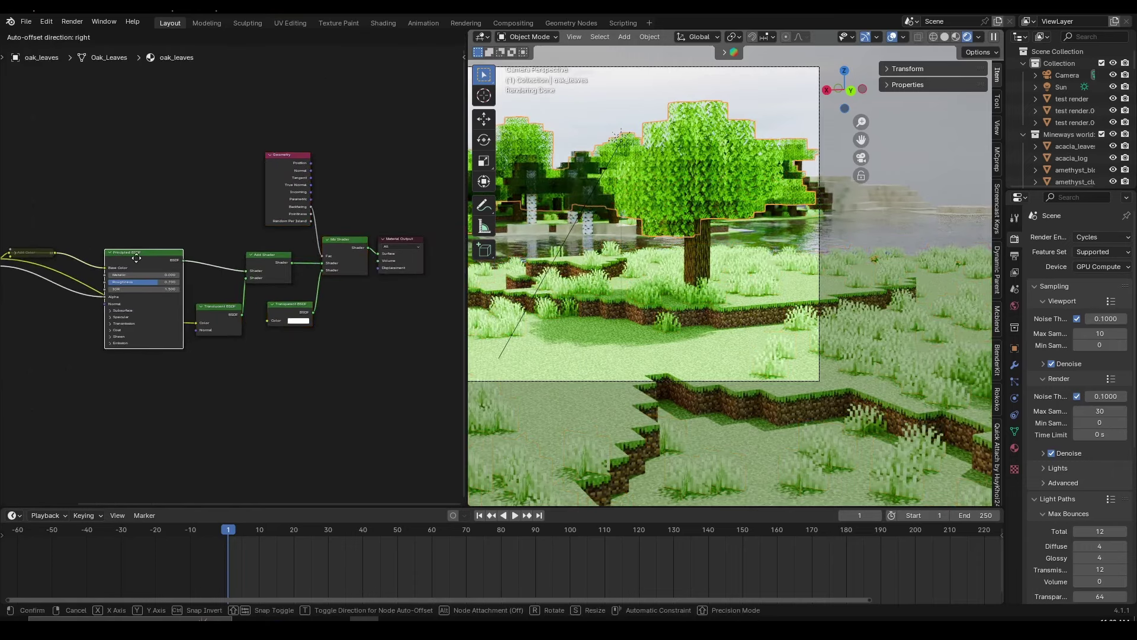
pyautogui.moveTo(147, 258); pyautogui.dragTo(232, 275, button='middle')
pyautogui.moveTo(324, 311); pyautogui.dragTo(234, 333, button='middle')
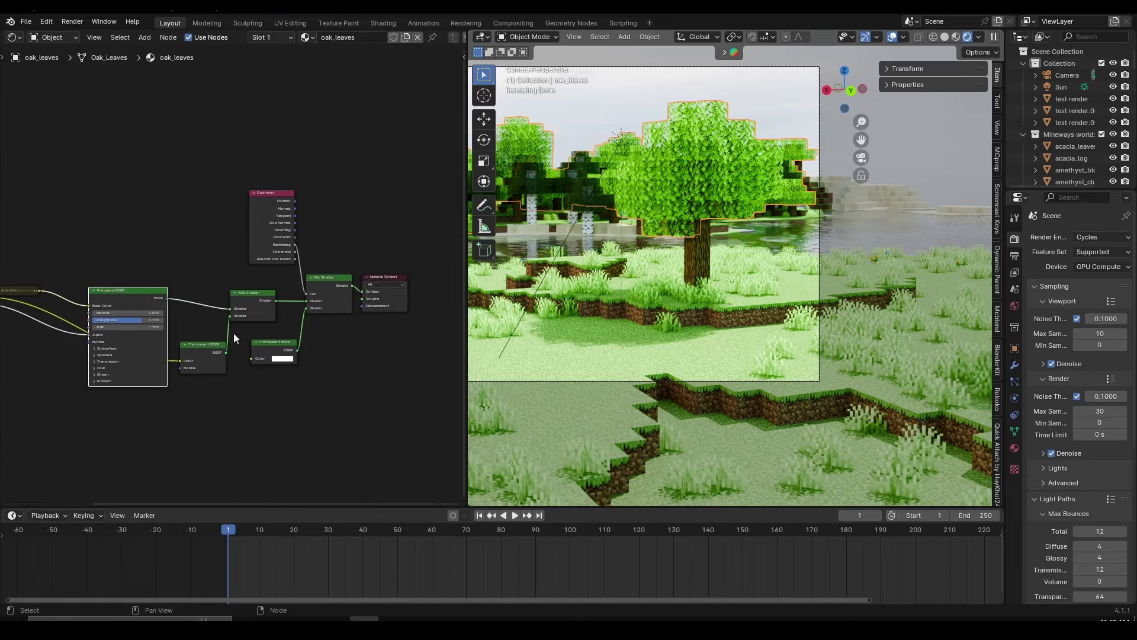
pyautogui.moveTo(378, 276); pyautogui.dragTo(405, 274)
pyautogui.scroll(-3, 330, 365)
pyautogui.moveTo(326, 372); pyautogui.dragTo(350, 369, button='middle')
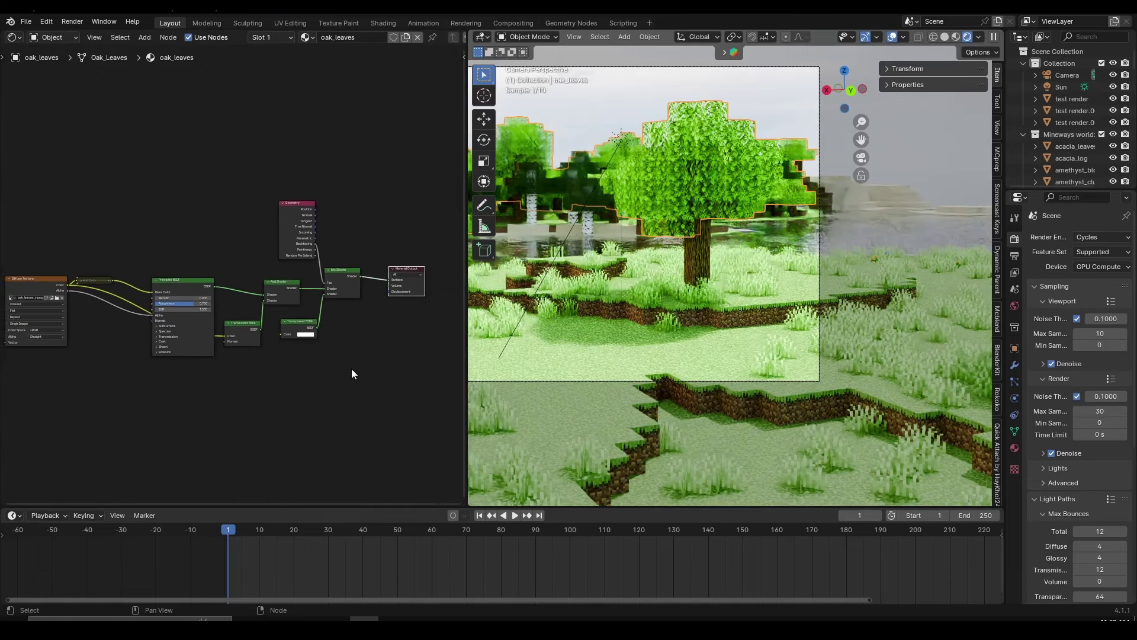
# Step: Examine the oak leaves' node chain from the Diffuse Texture through to the Material Output
pyautogui.click(329, 377)
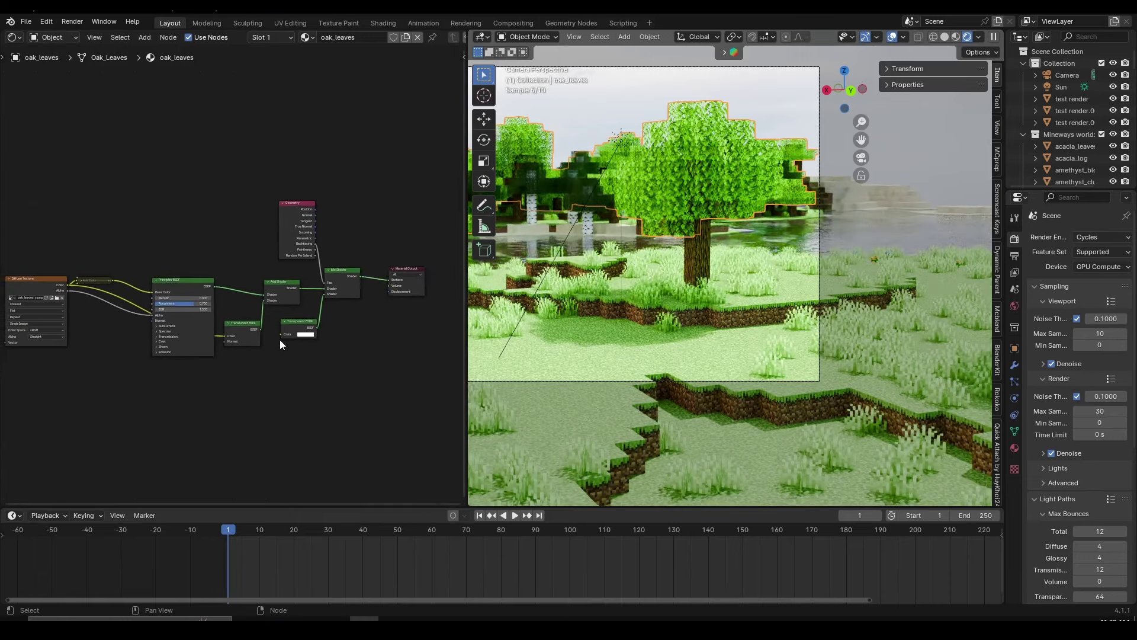
pyautogui.scroll(2, 216, 335)
pyautogui.moveTo(274, 378); pyautogui.dragTo(318, 381, button='middle')
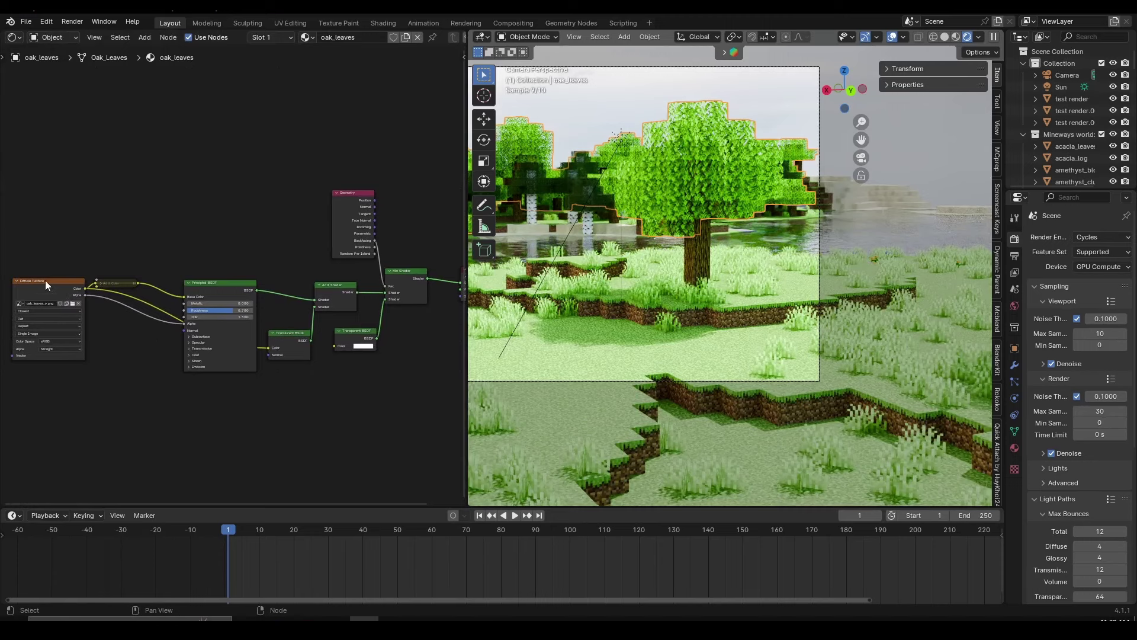
pyautogui.moveTo(45, 279); pyautogui.dragTo(404, 268, button='middle')
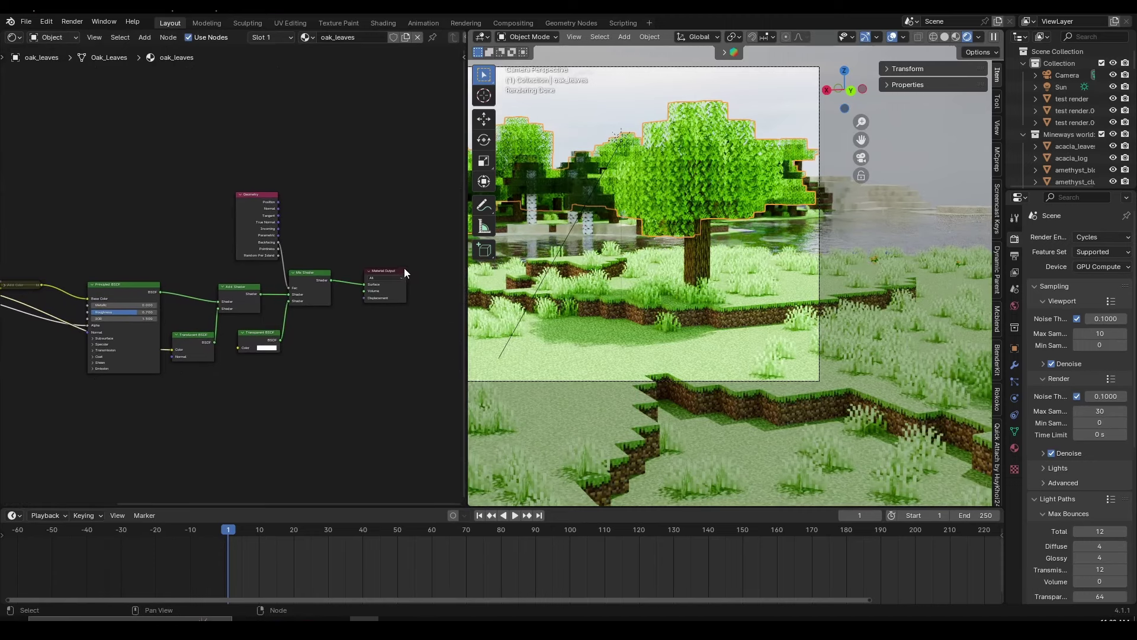
pyautogui.click(381, 271)
pyautogui.scroll(-2, 317, 342)
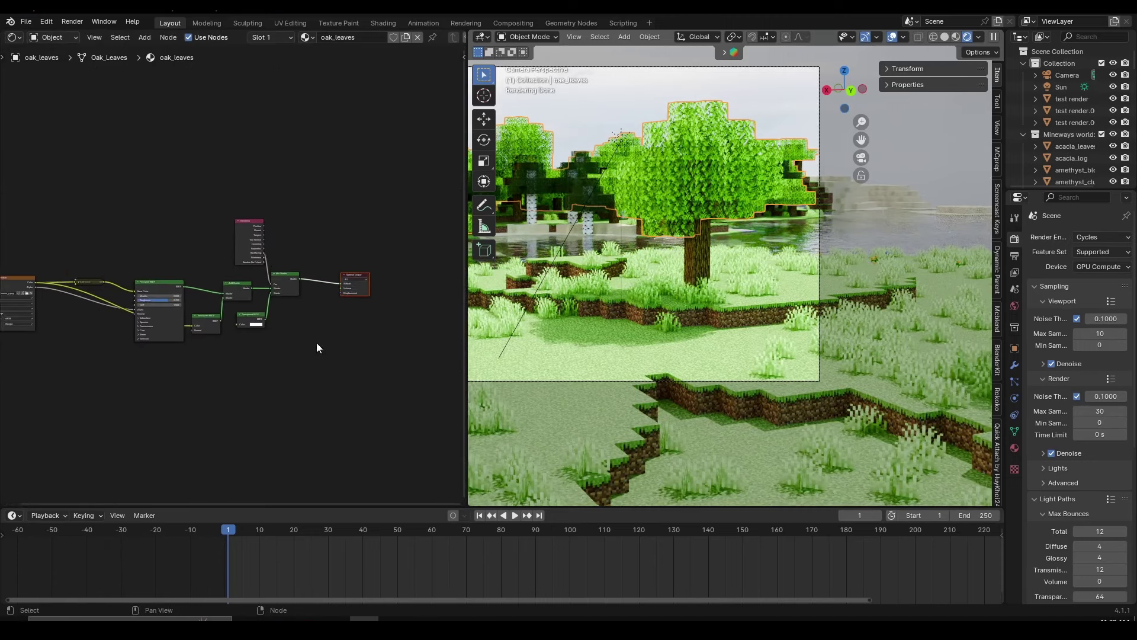
pyautogui.moveTo(317, 343); pyautogui.dragTo(348, 336, button='middle')
pyautogui.click(237, 357)
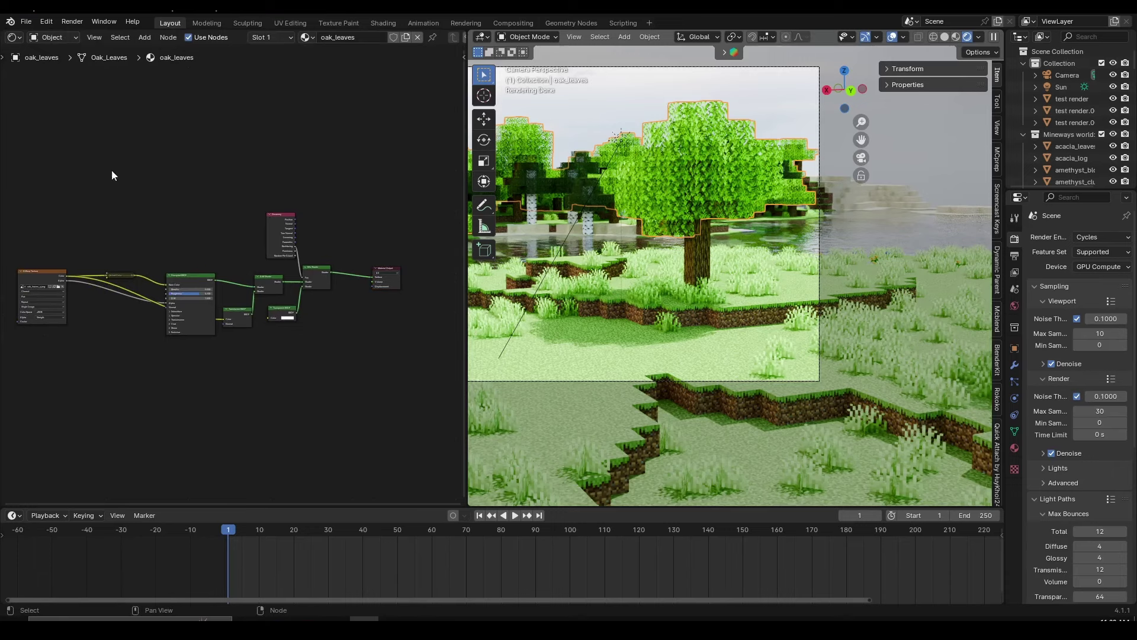
# Step: Group all oak leaves nodes between the Diffuse Texture and the Material Output into one node group and return to the material's node tree
pyautogui.moveTo(99, 127); pyautogui.dragTo(366, 439)
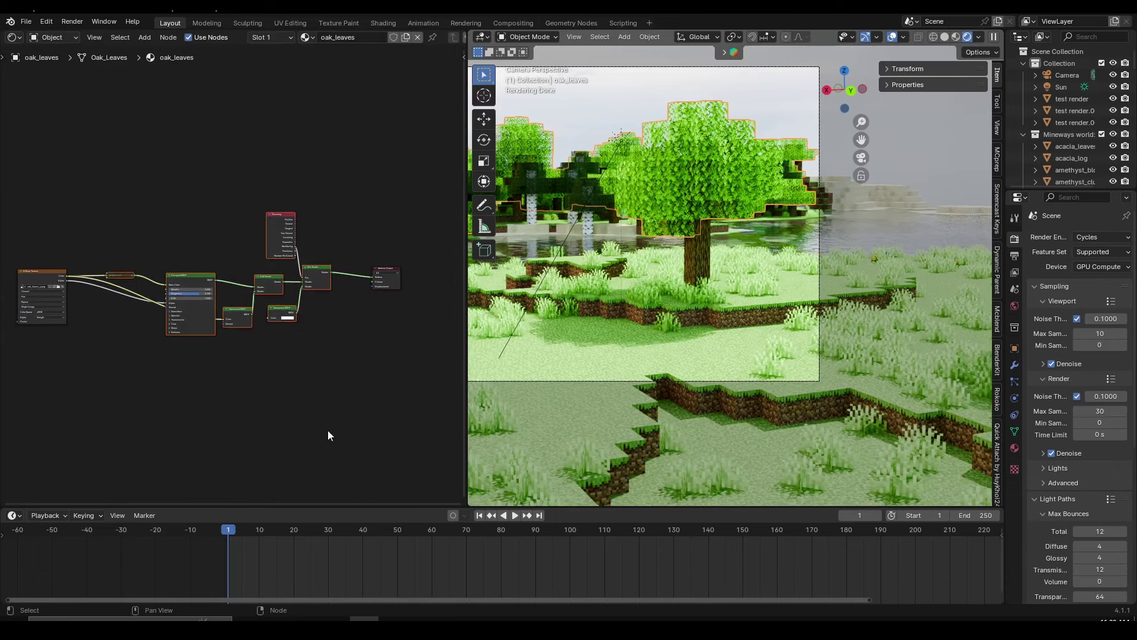
pyautogui.press('KP_Decimal')
pyautogui.press('g')
pyautogui.rightClick(240, 317)
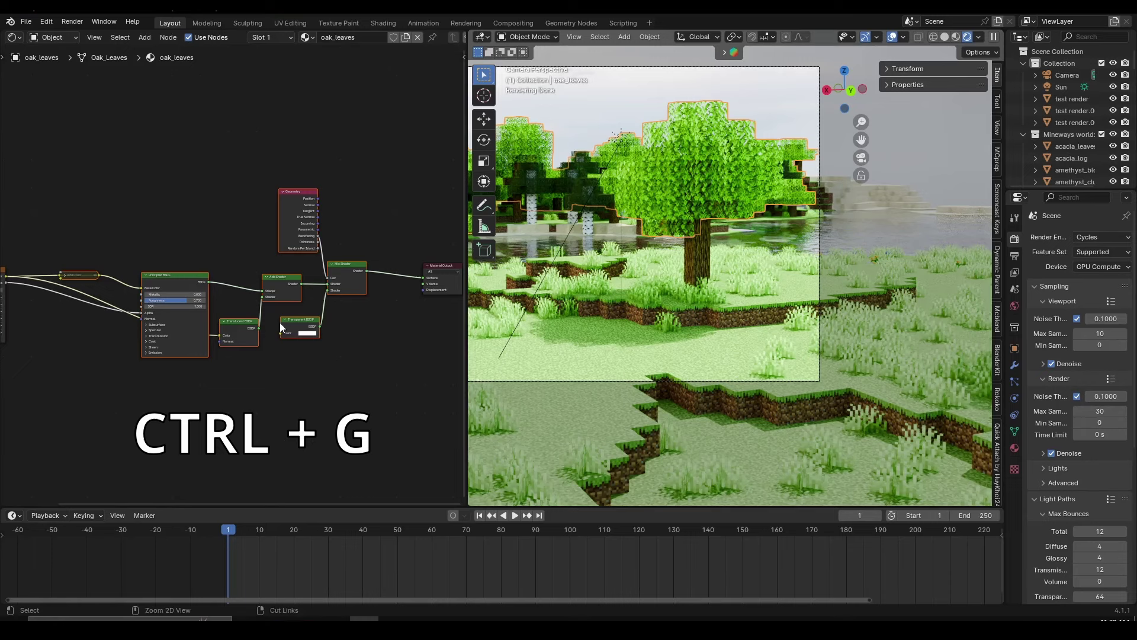
pyautogui.hotkey('ctrl', 'g')
pyautogui.moveTo(264, 240); pyautogui.dragTo(236, 239, button='middle')
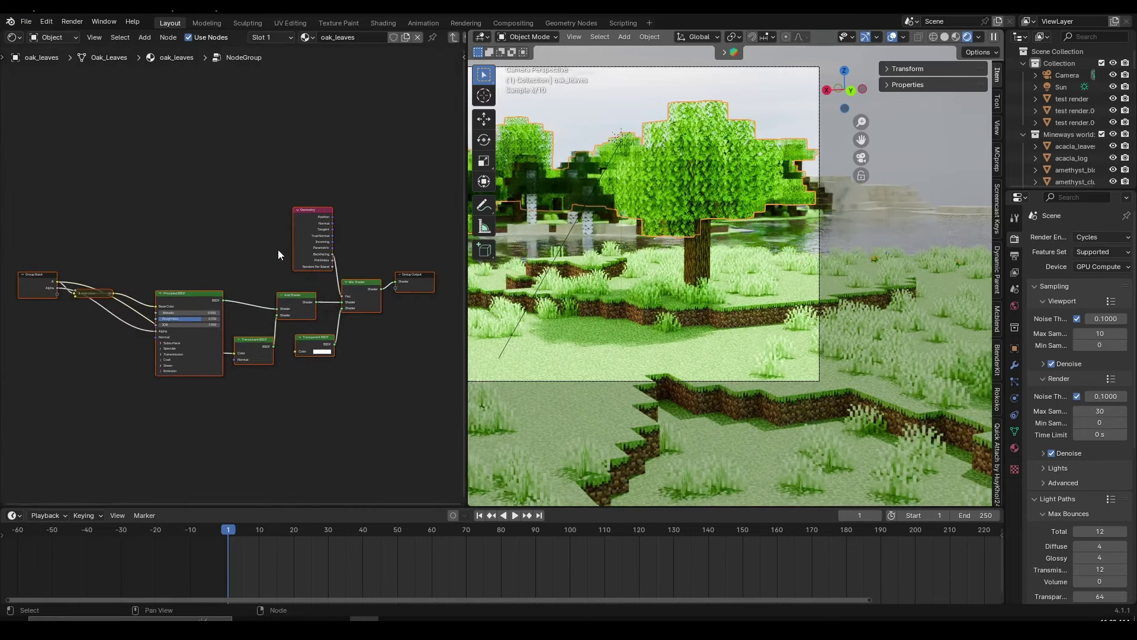
pyautogui.press('Tab')
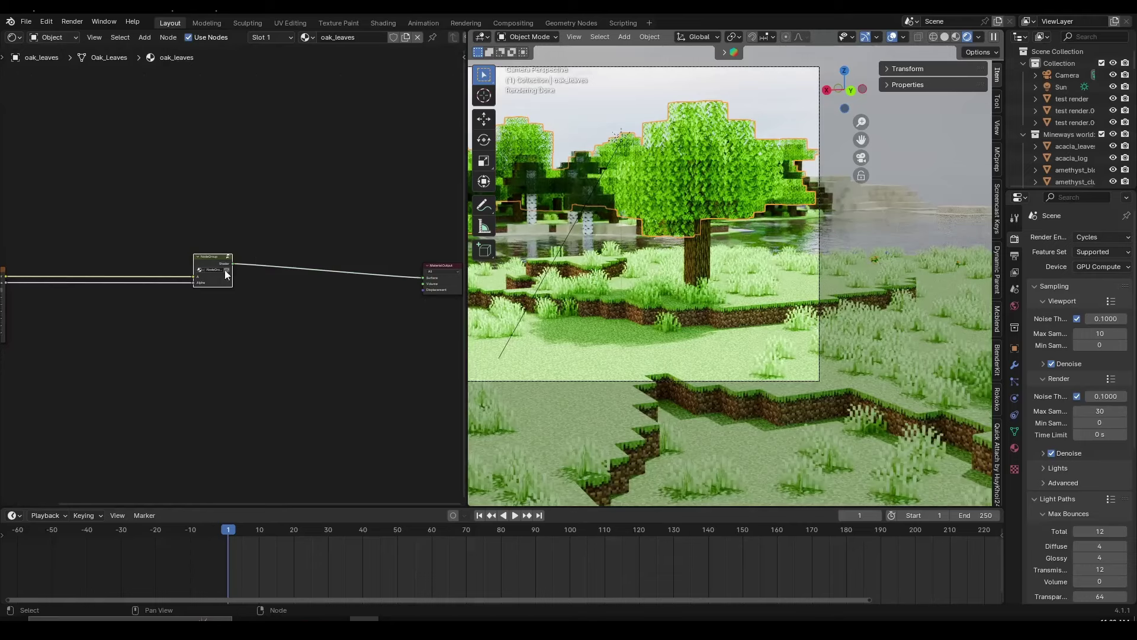
# Step: Open the new node group to view the shader nodes inside it, and exit back to the oak leaves material
pyautogui.click(144, 297)
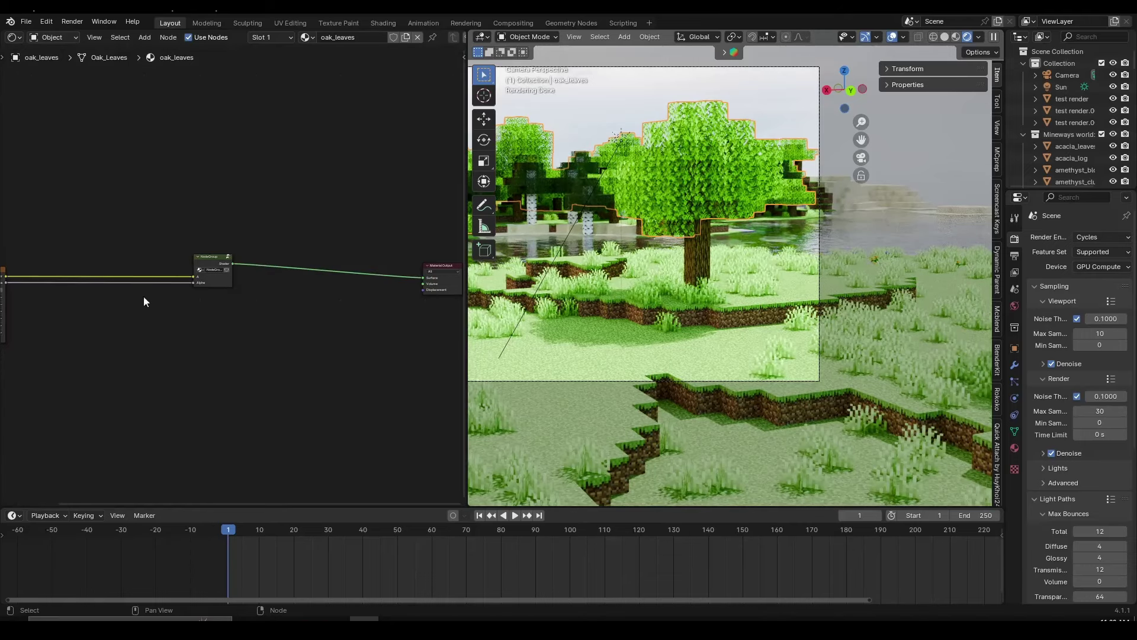
pyautogui.click(209, 264)
pyautogui.press('Tab')
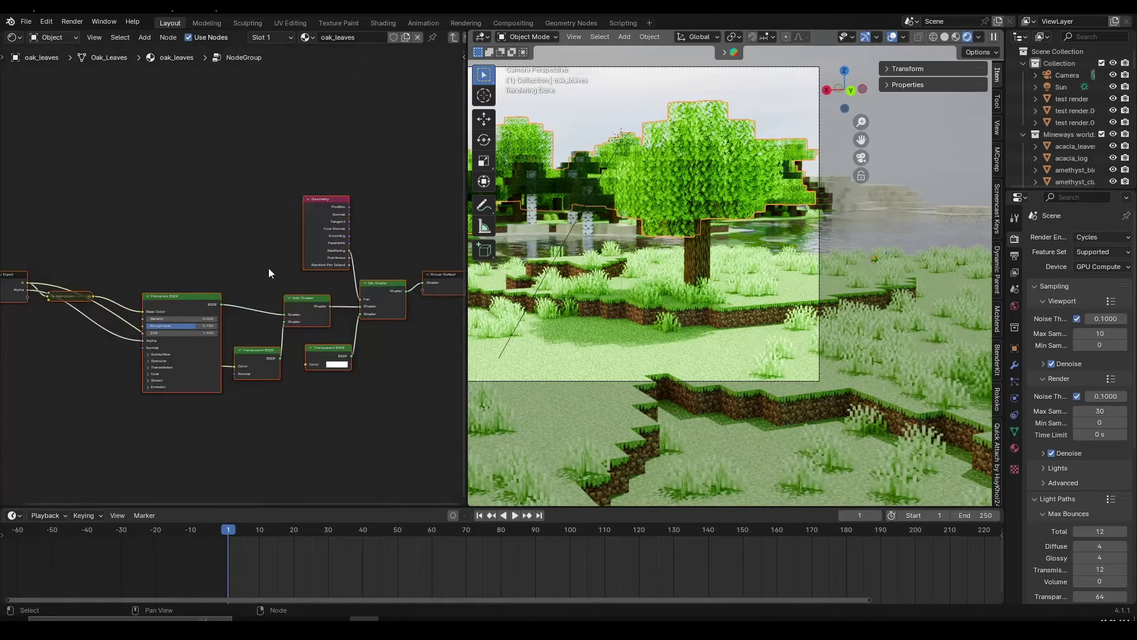
pyautogui.press('Tab')
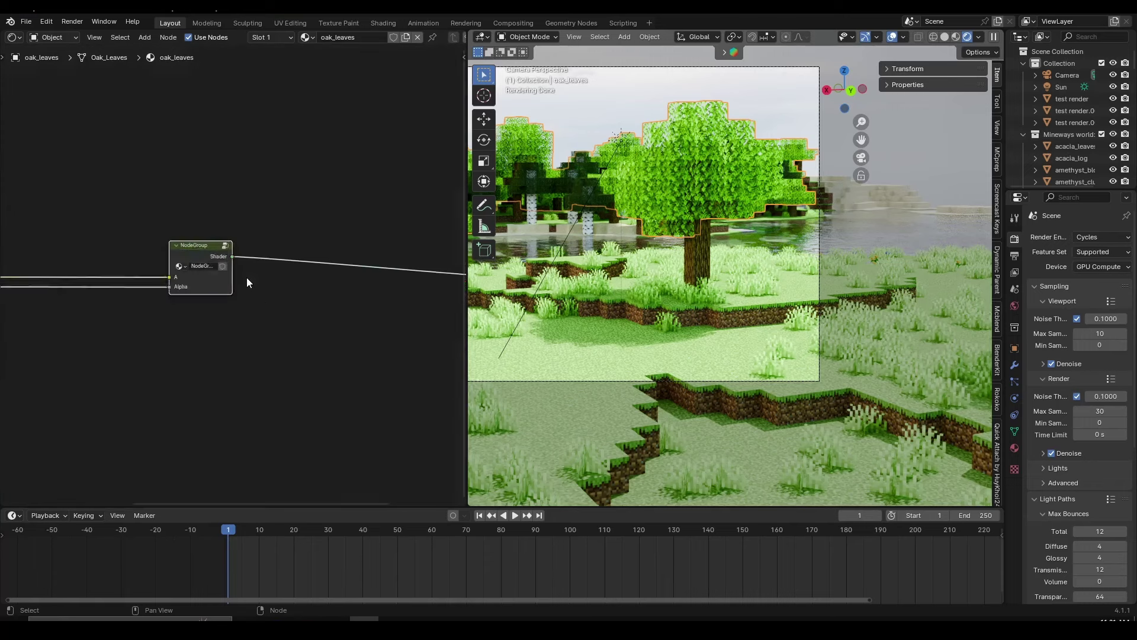
# Step: Move the node group closer to the Diffuse Texture and the Material Output closer to the node group
pyautogui.scroll(-4, 260, 308)
pyautogui.moveTo(182, 225); pyautogui.dragTo(406, 354)
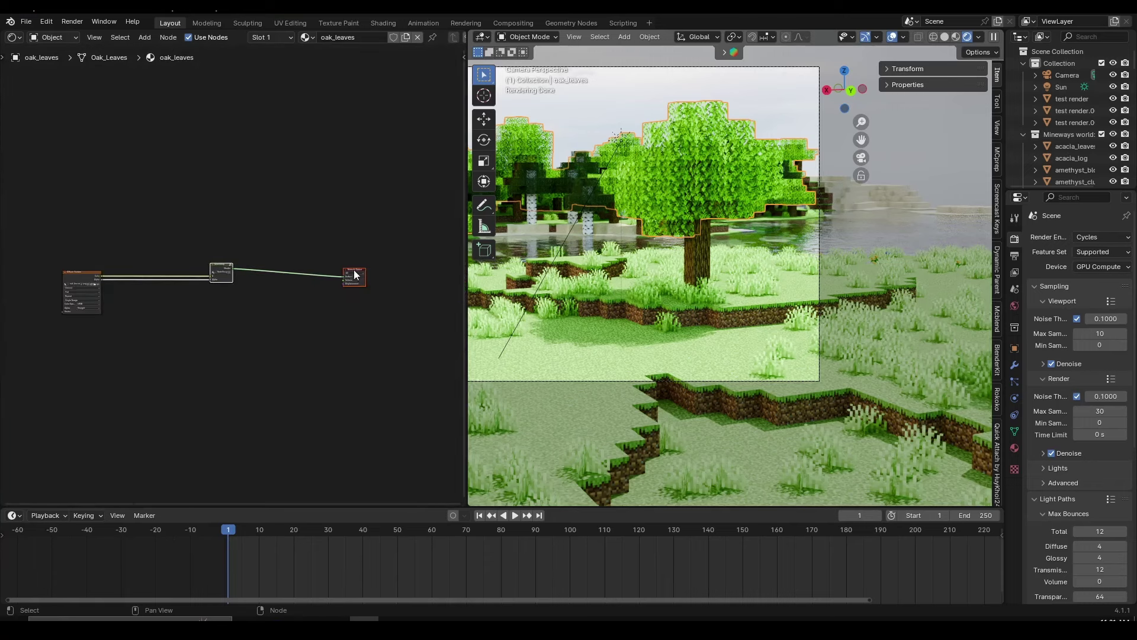
pyautogui.click(336, 268)
pyautogui.click(219, 270)
pyautogui.moveTo(219, 270); pyautogui.dragTo(149, 270)
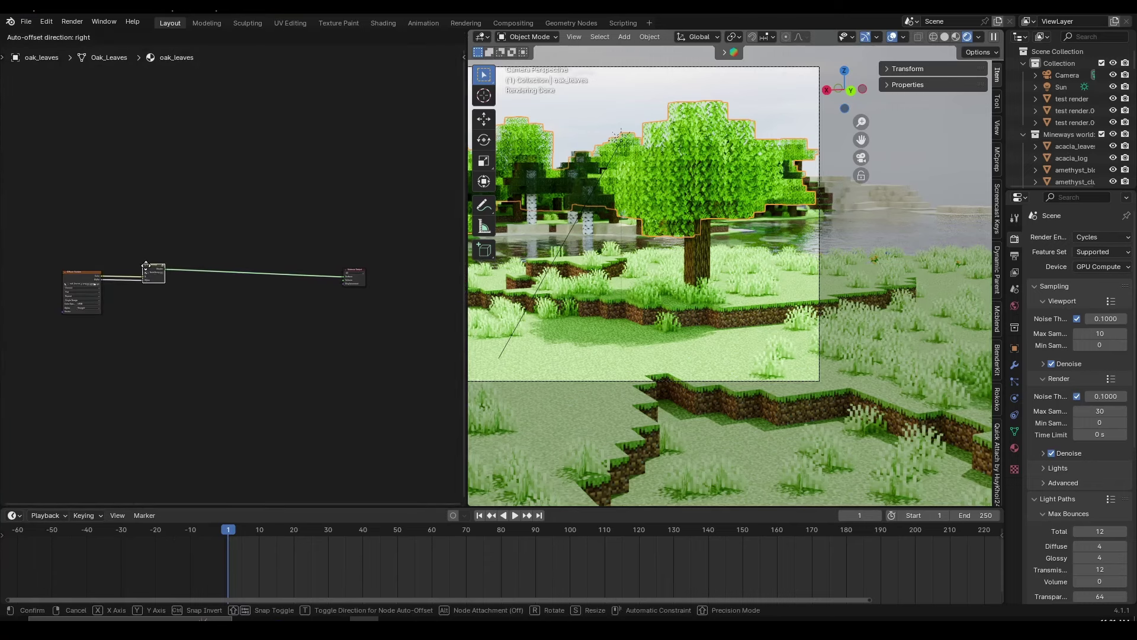
pyautogui.moveTo(350, 288); pyautogui.dragTo(212, 277)
# Step: Rename the oak leaves' node group to Leaves_Fancy
pyautogui.scroll(6, 185, 320)
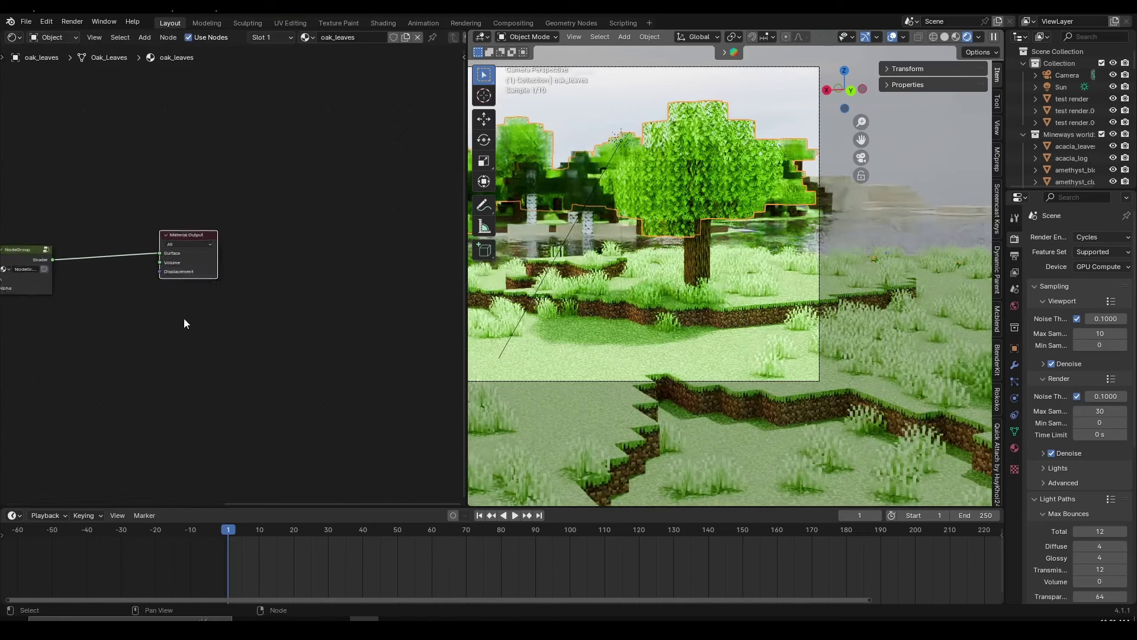
pyautogui.scroll(3, 179, 275)
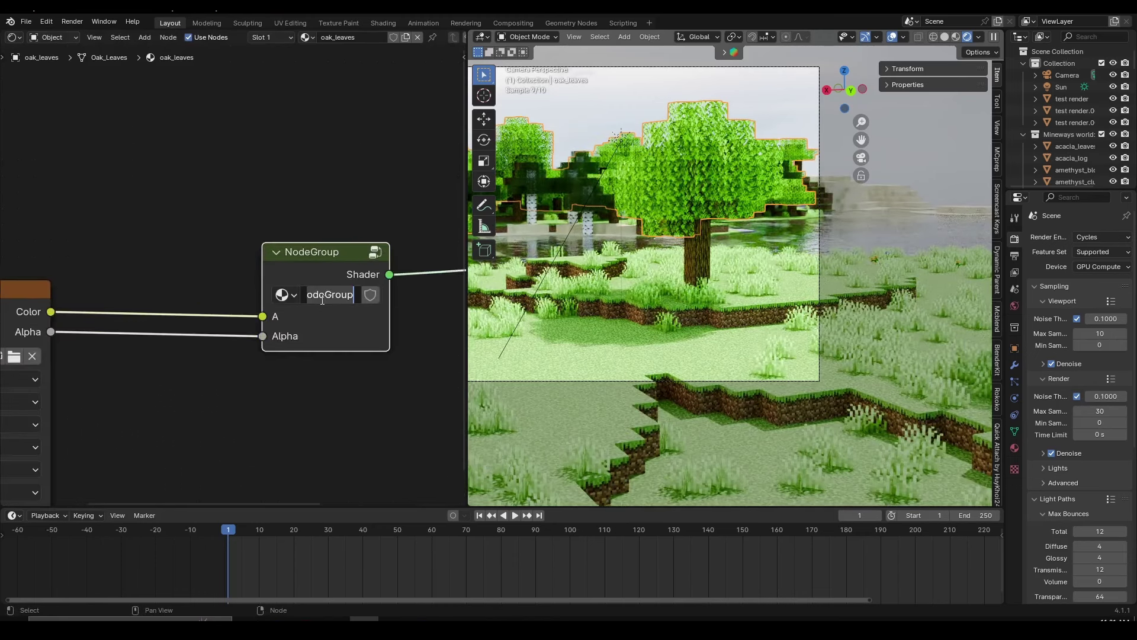
pyautogui.write('Leaves')
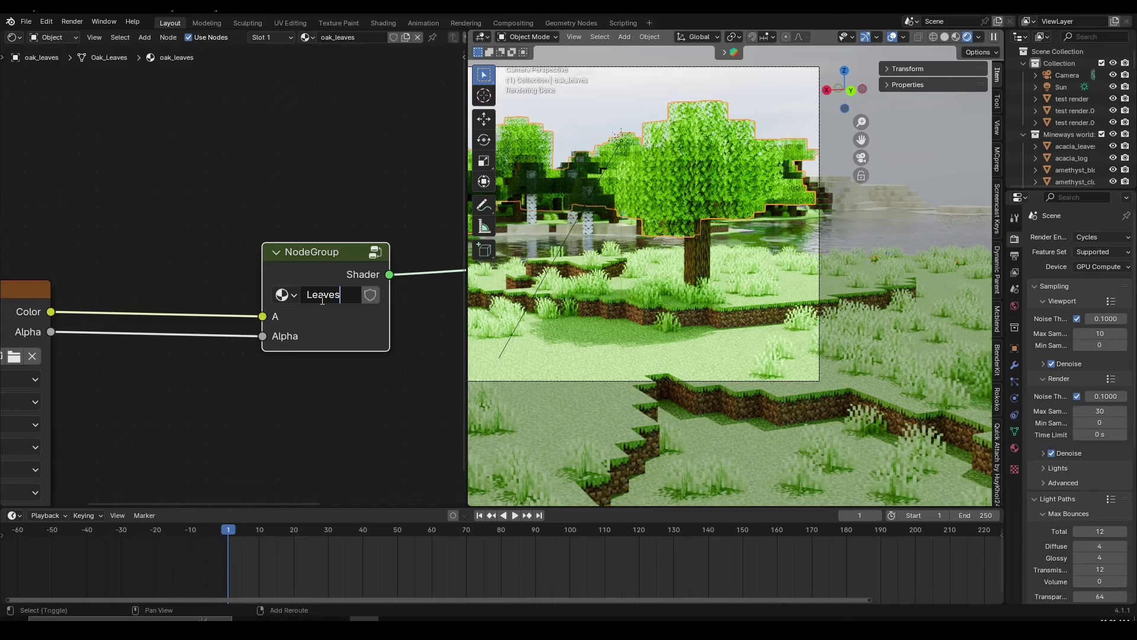
pyautogui.write('_Fancy')
pyautogui.press('Return')
pyautogui.scroll(-2, 337, 211)
pyautogui.scroll(2, 756, 221)
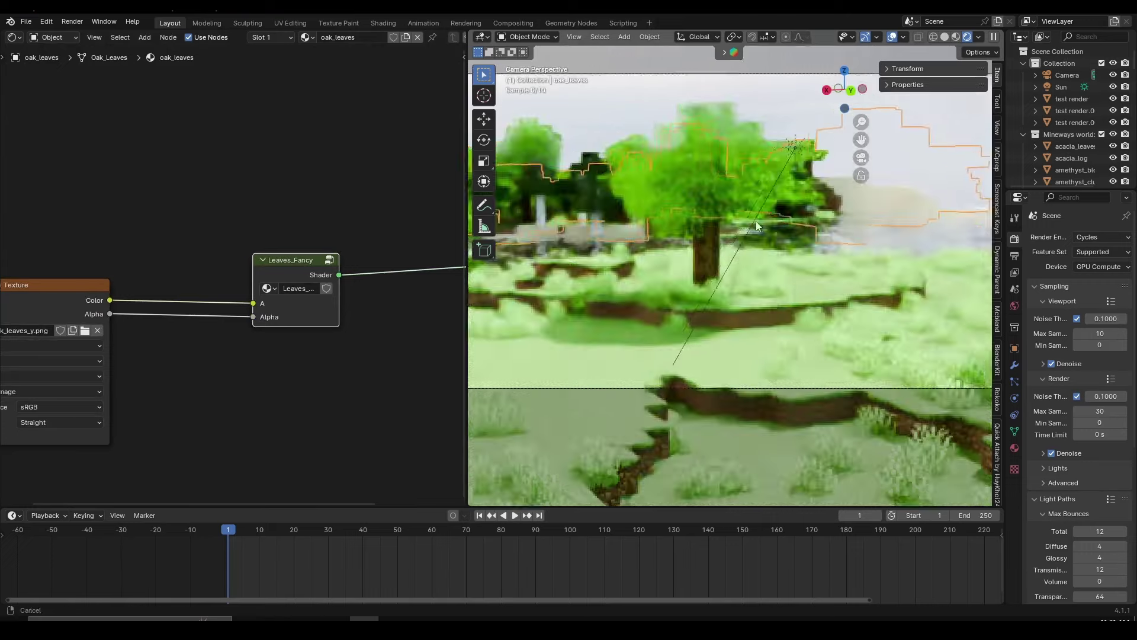
# Step: In the birch leaves material, delete the Add Color and Principled BSDF nodes and move the Material Output closer to the Diffuse Texture
pyautogui.scroll(2, 777, 244)
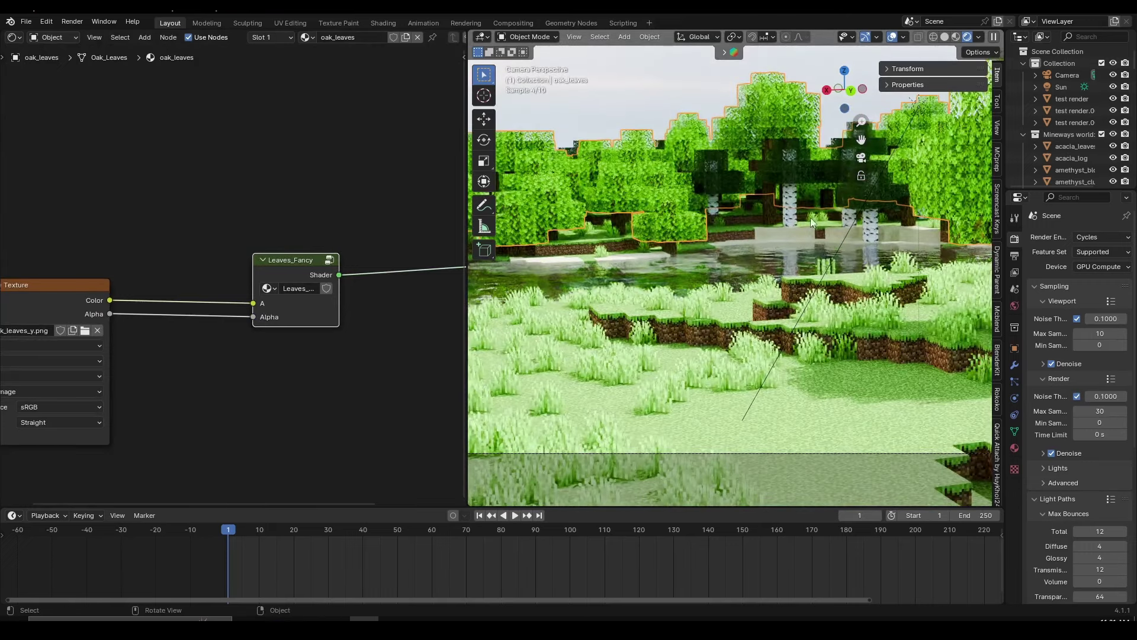
pyautogui.click(809, 168)
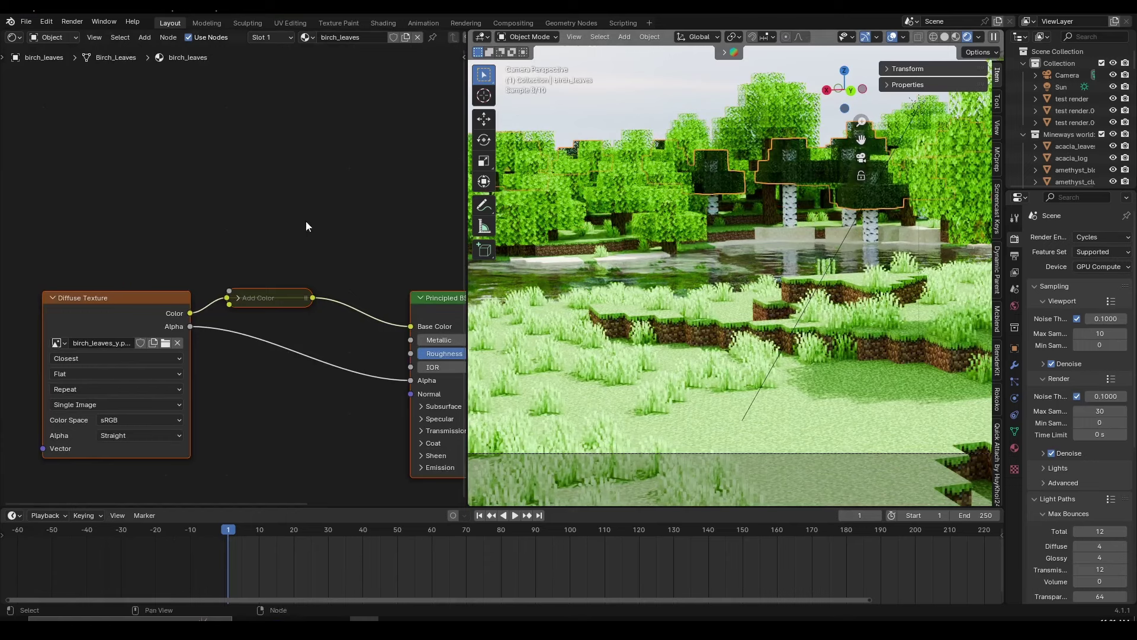
pyautogui.scroll(-3, 306, 222)
pyautogui.moveTo(313, 224); pyautogui.dragTo(251, 209, button='middle')
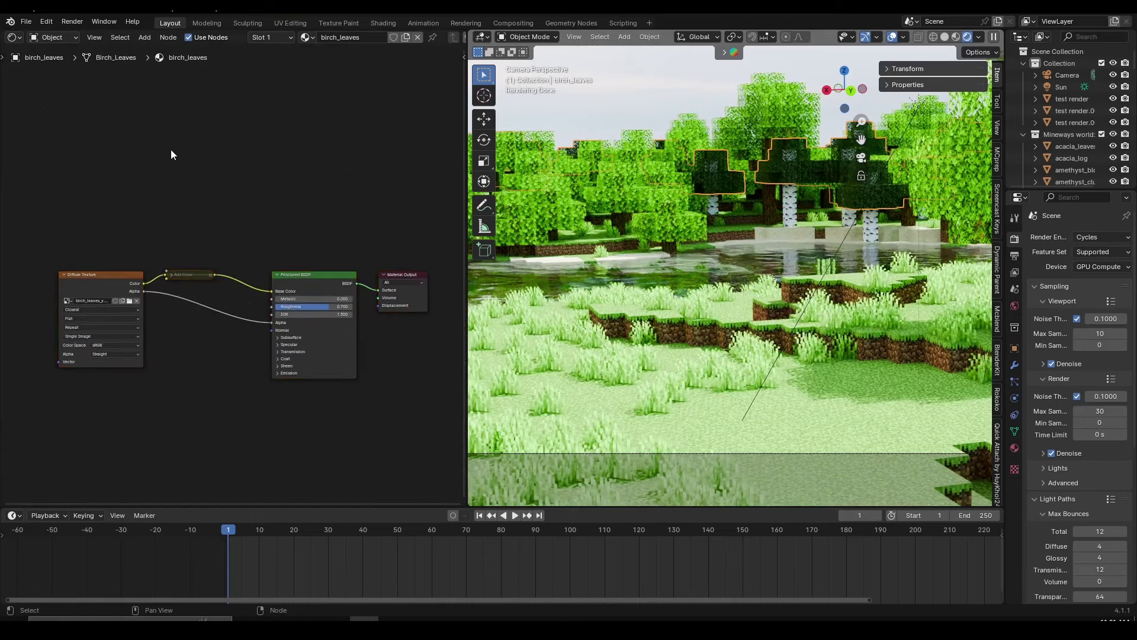
pyautogui.moveTo(171, 151); pyautogui.dragTo(321, 419)
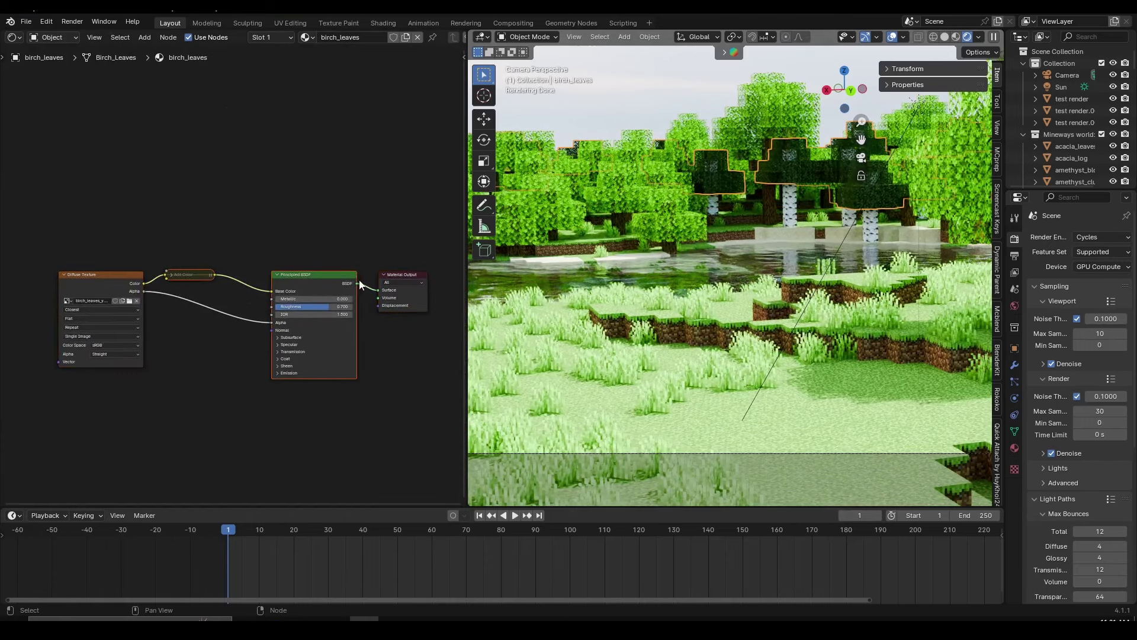
pyautogui.press('x')
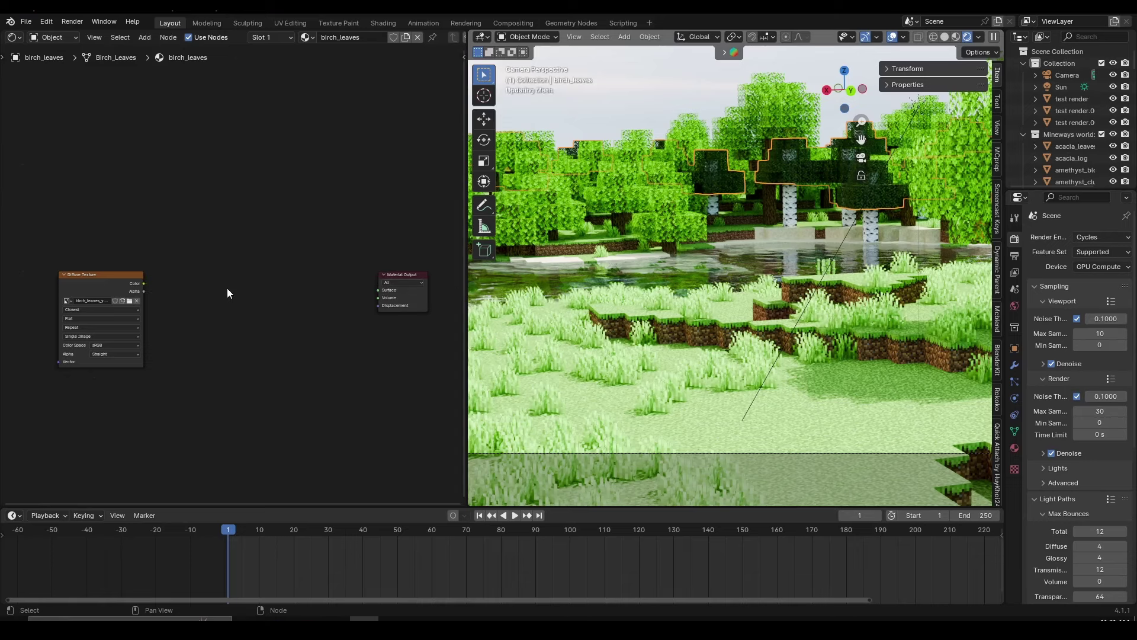
pyautogui.moveTo(421, 275); pyautogui.dragTo(318, 272)
# Step: Connect the birch leaves texture's Color output directly to the Material Output's Surface input
pyautogui.scroll(2, 177, 335)
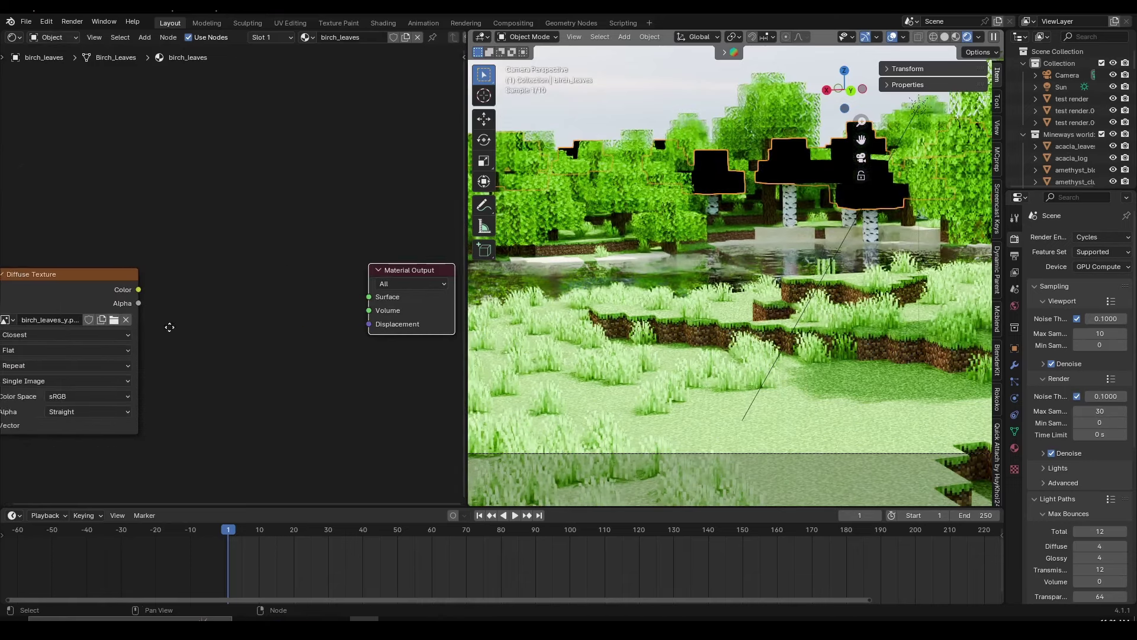
pyautogui.moveTo(140, 290); pyautogui.dragTo(369, 298)
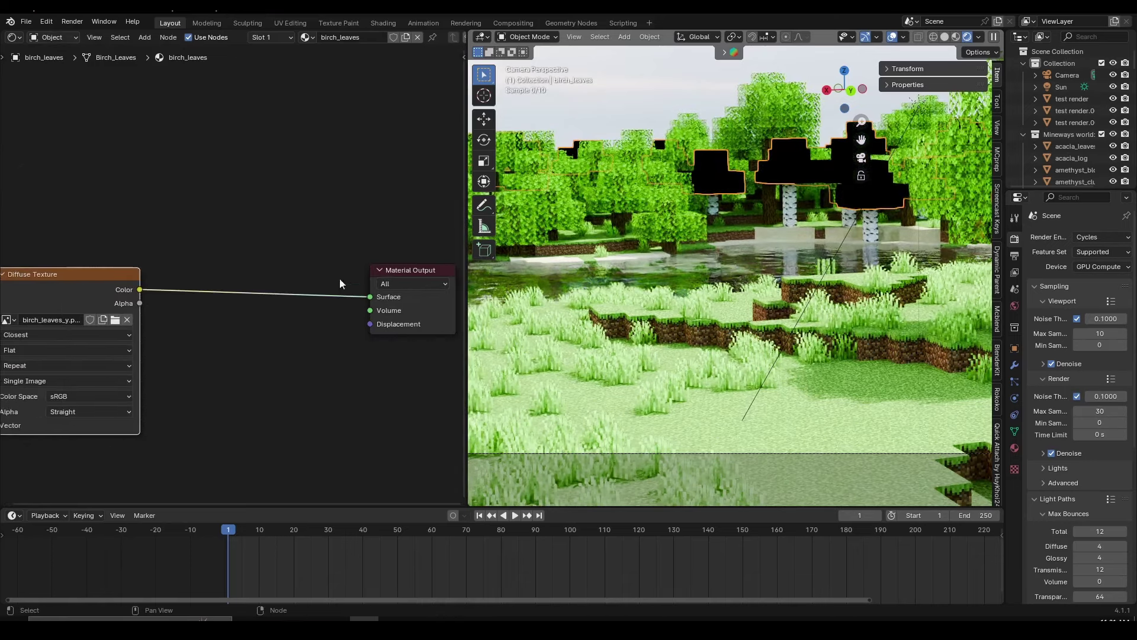
pyautogui.scroll(3, 781, 163)
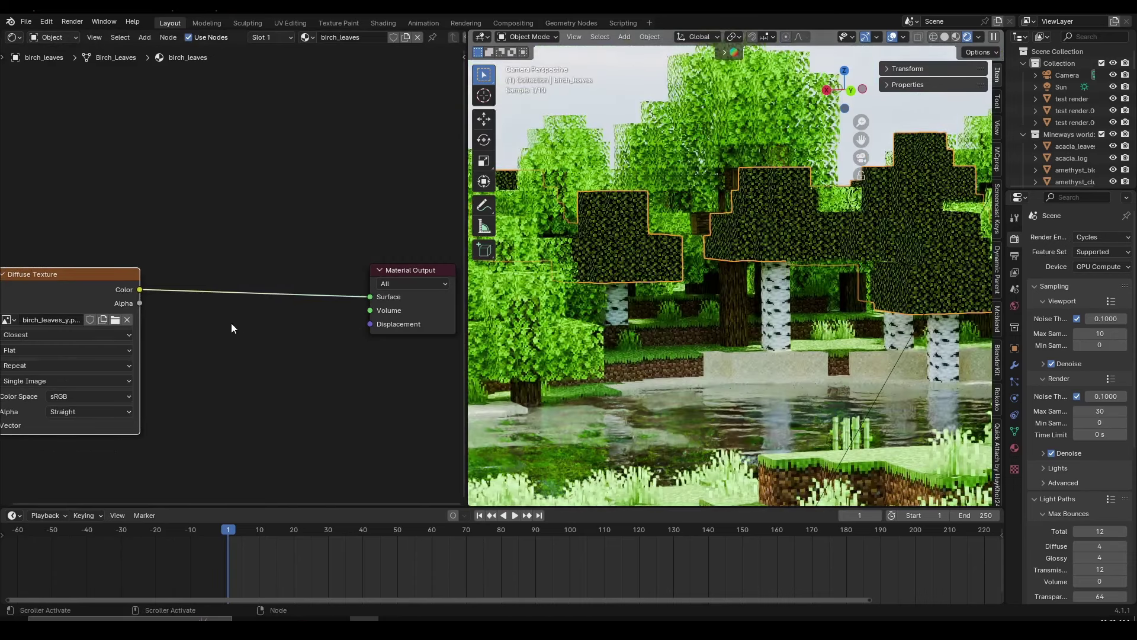
# Step: Insert the Leaves_Fancy group between the birch Diffuse Texture and Material Output, and connect the texture's Alpha output to the group's Alpha input
pyautogui.click(226, 317)
pyautogui.hotkey('shift', 'a')
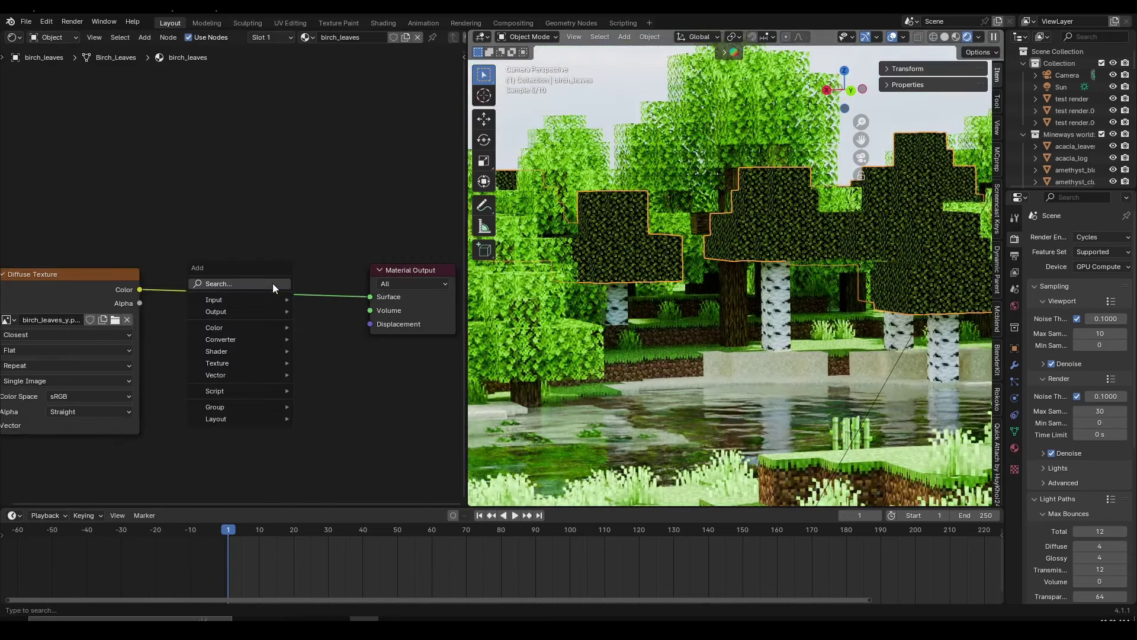
pyautogui.click(273, 284)
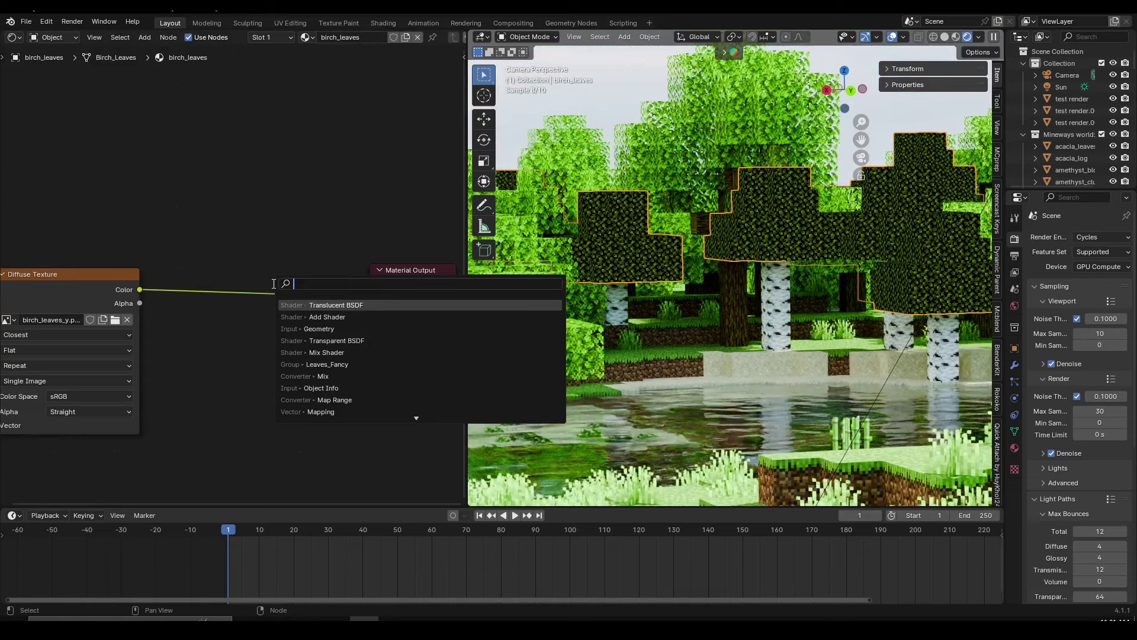
pyautogui.write('leaves')
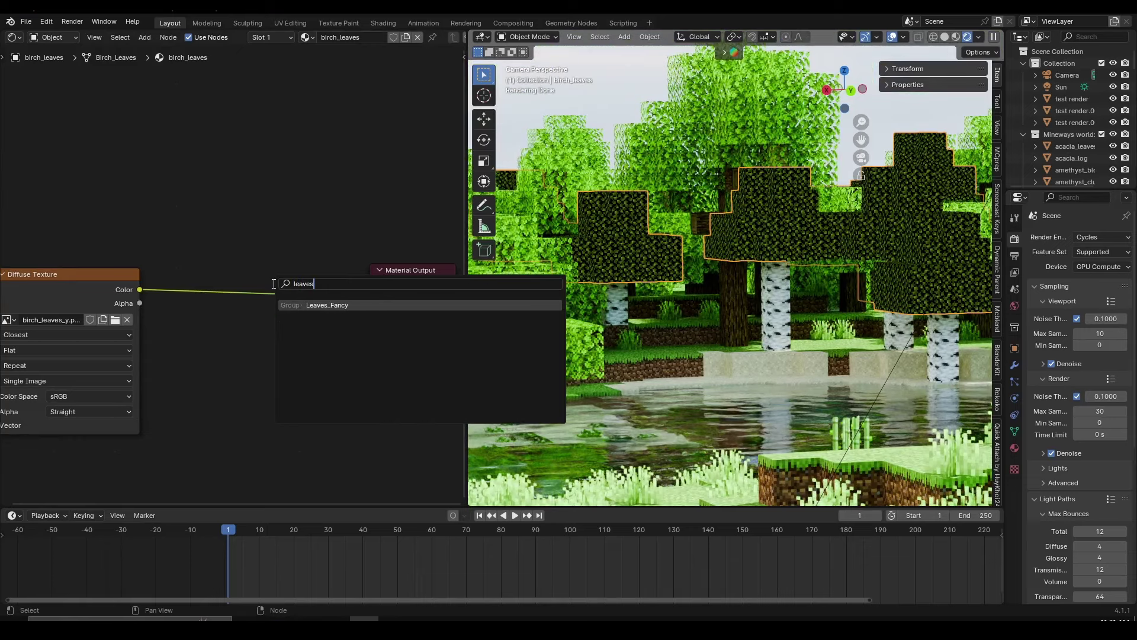
pyautogui.click(301, 305)
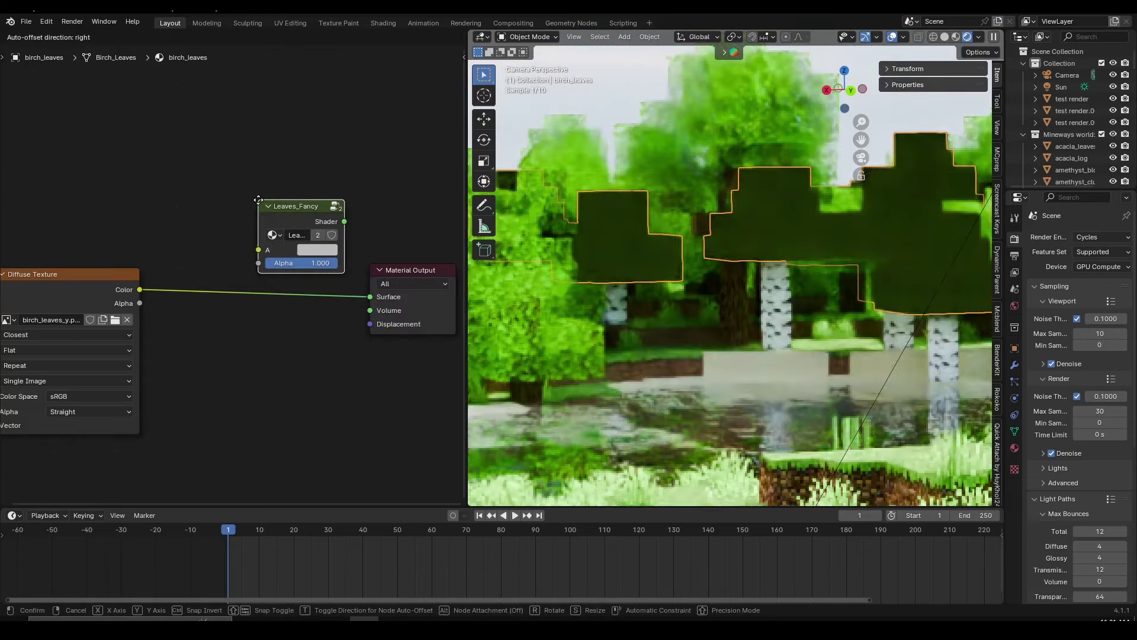
pyautogui.click(241, 252)
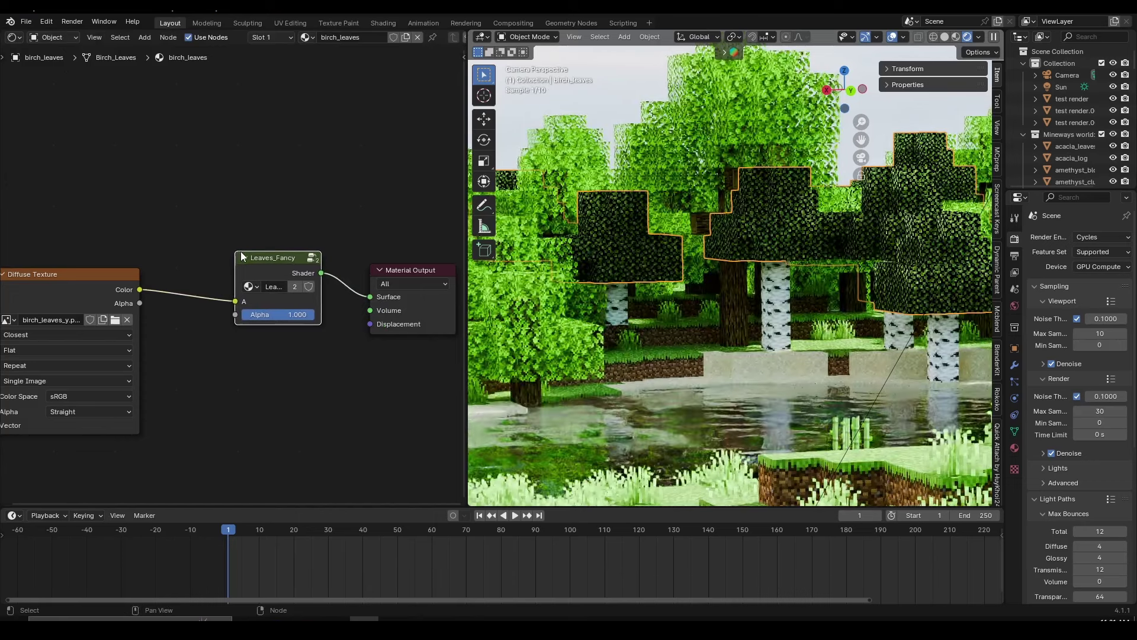
pyautogui.moveTo(140, 303); pyautogui.dragTo(232, 315)
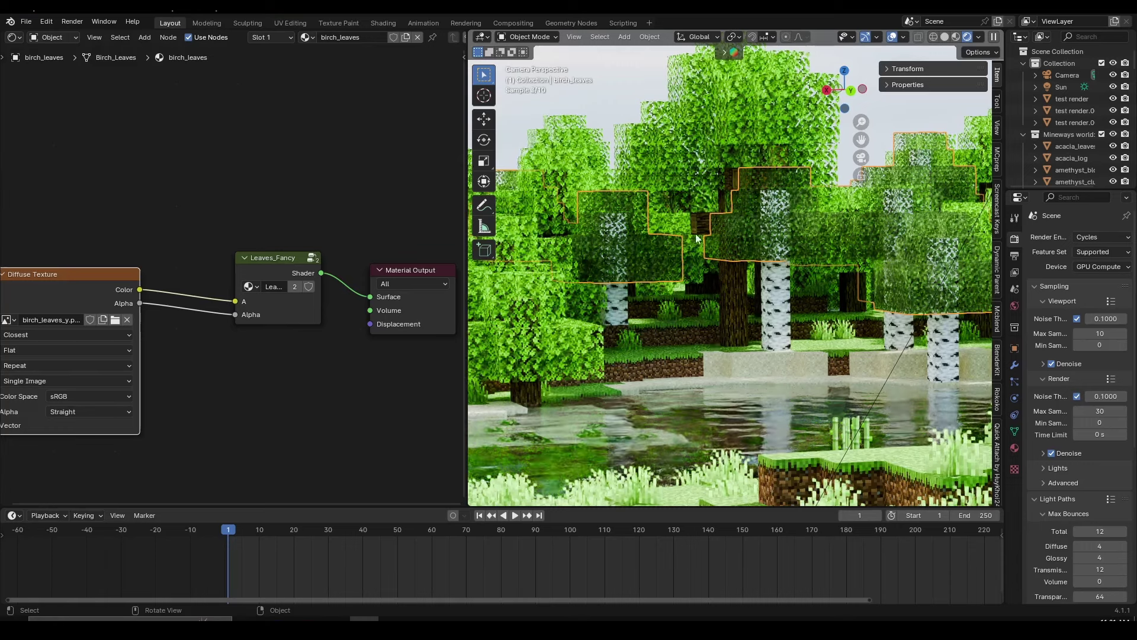
# Step: Open the Leaves_Fancy group from the birch leaves material and inspect its Principled, Translucent, Add and Mix Shader nodes
pyautogui.click(290, 264)
pyautogui.press('Tab')
pyautogui.keyDown('ctrl'); pyautogui.moveTo(290, 265); pyautogui.dragTo(286, 284, button='middle'); pyautogui.keyUp('ctrl')
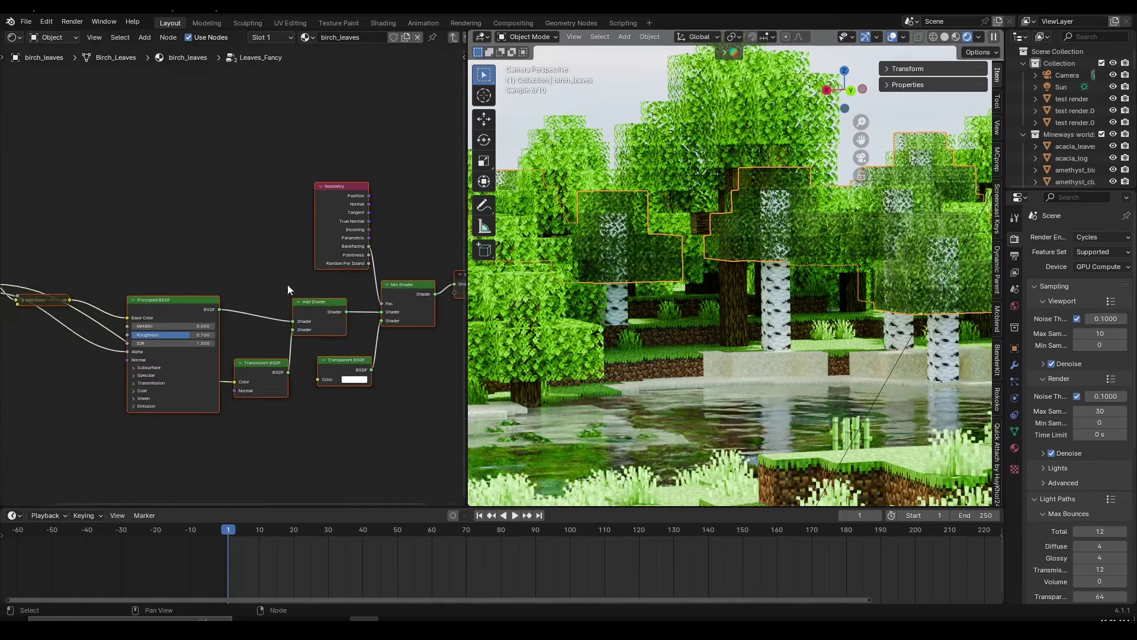
pyautogui.moveTo(367, 306); pyautogui.dragTo(229, 280, button='middle')
pyautogui.moveTo(139, 309); pyautogui.dragTo(260, 250, button='middle')
pyautogui.click(241, 325)
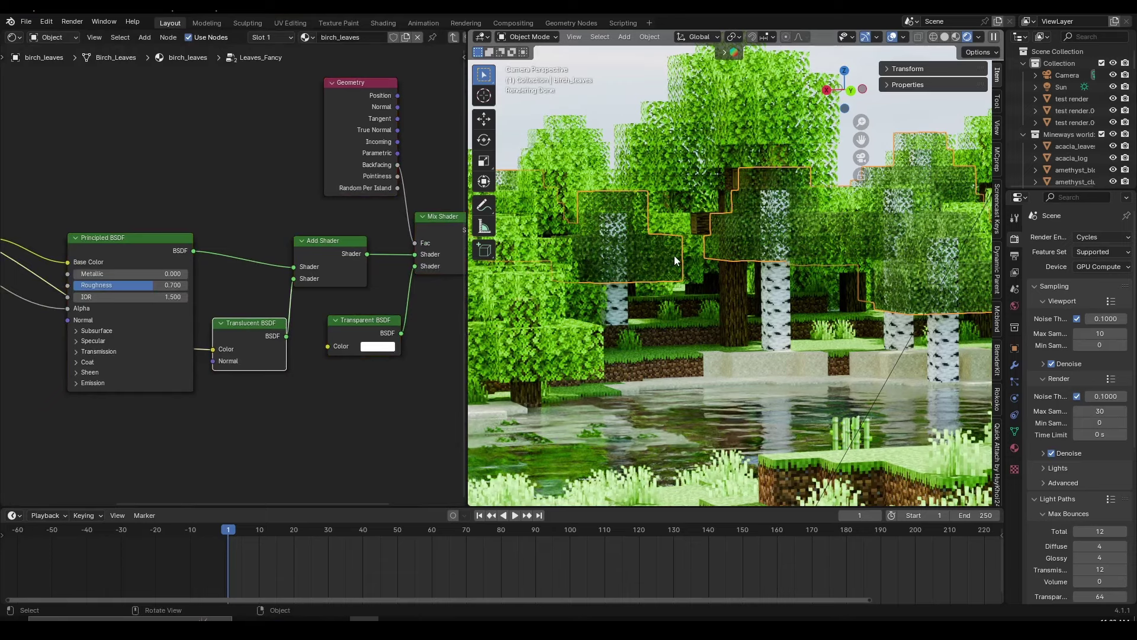
# Step: Group the grass material's Add Color, Principled BSDF, Translucent BSDF and Add Shader nodes into one node group, and return to the material level
pyautogui.click(726, 430)
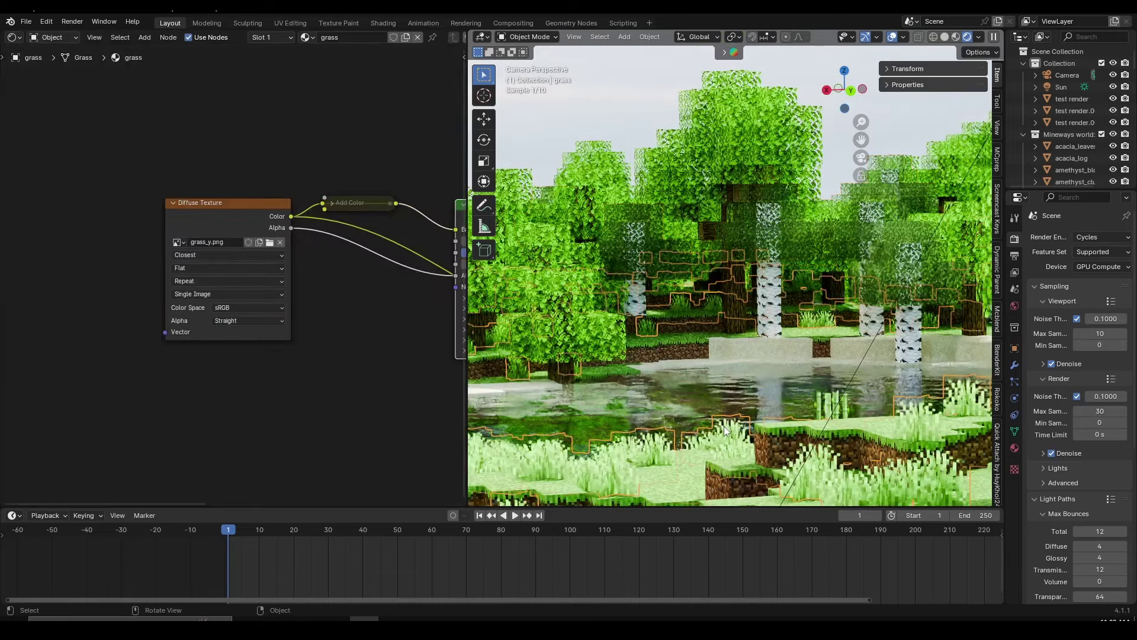
pyautogui.press('Home')
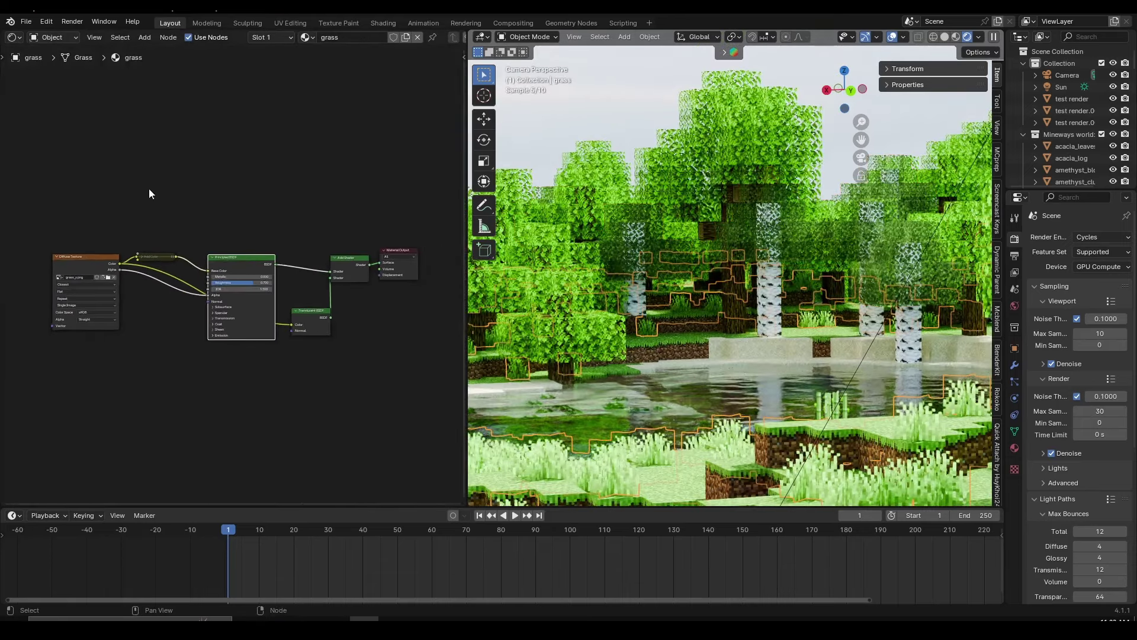
pyautogui.moveTo(140, 156); pyautogui.dragTo(360, 425)
pyautogui.scroll(3, 233, 276)
pyautogui.moveTo(209, 262)
pyautogui.mouseDown()
pyautogui.moveTo(220, 261)
pyautogui.moveTo(209, 261)
pyautogui.mouseUp()
pyautogui.moveTo(299, 288); pyautogui.dragTo(280, 287, button='middle')
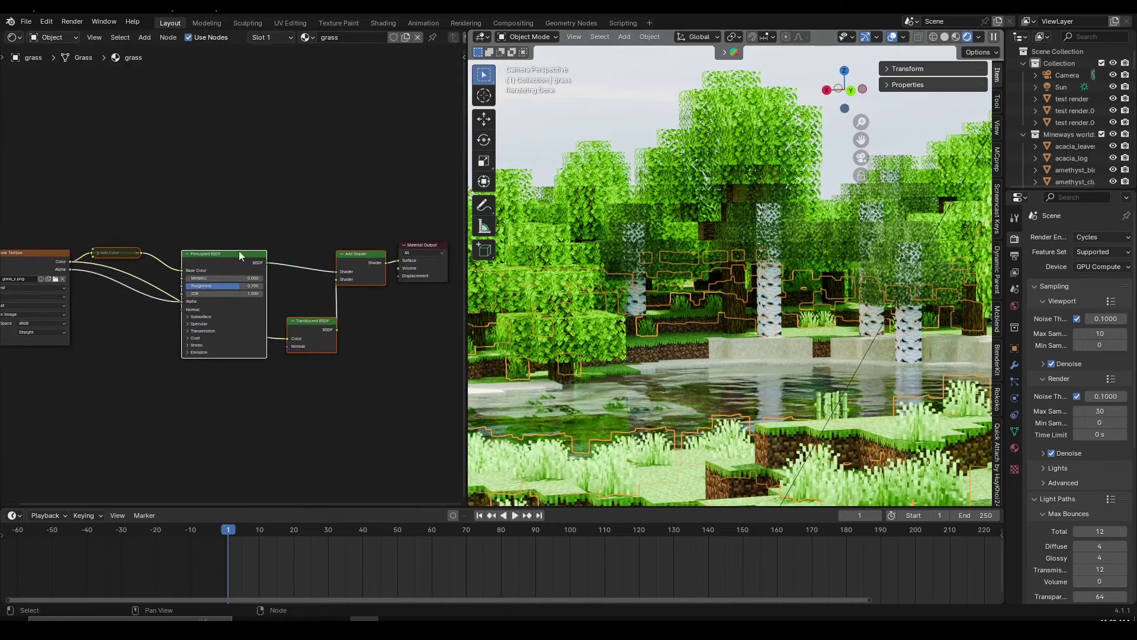
pyautogui.hotkey('ctrl', 'g')
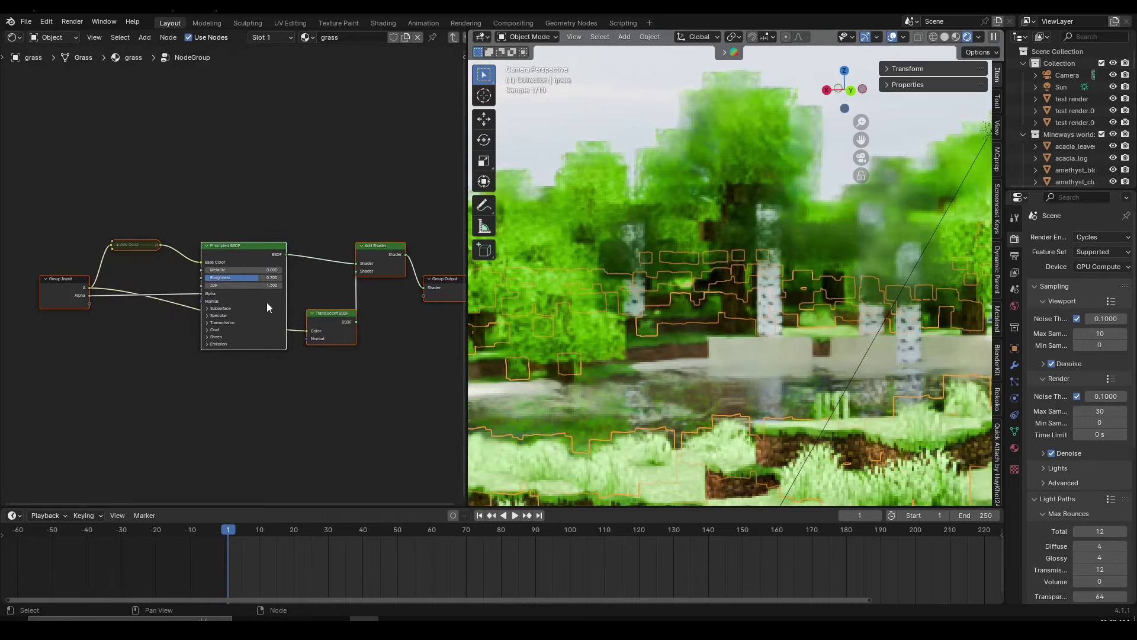
pyautogui.press('Tab')
# Step: Rename the new node group in the grass material as Grass_Tranlucent
pyautogui.scroll(2, 274, 308)
pyautogui.click(250, 318)
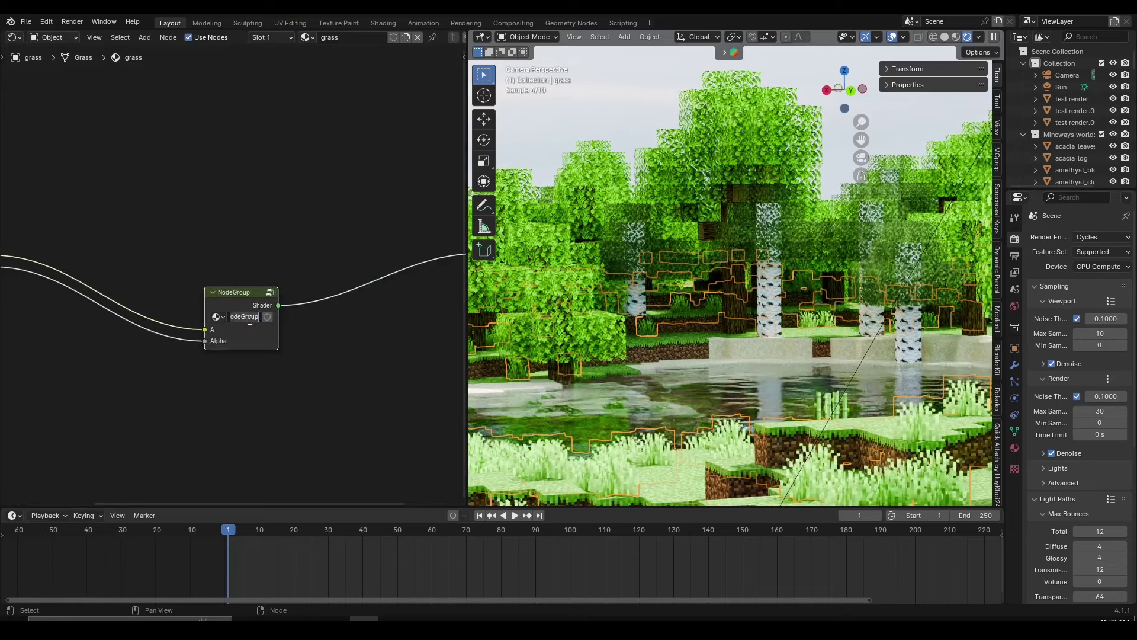
pyautogui.write('Grass')
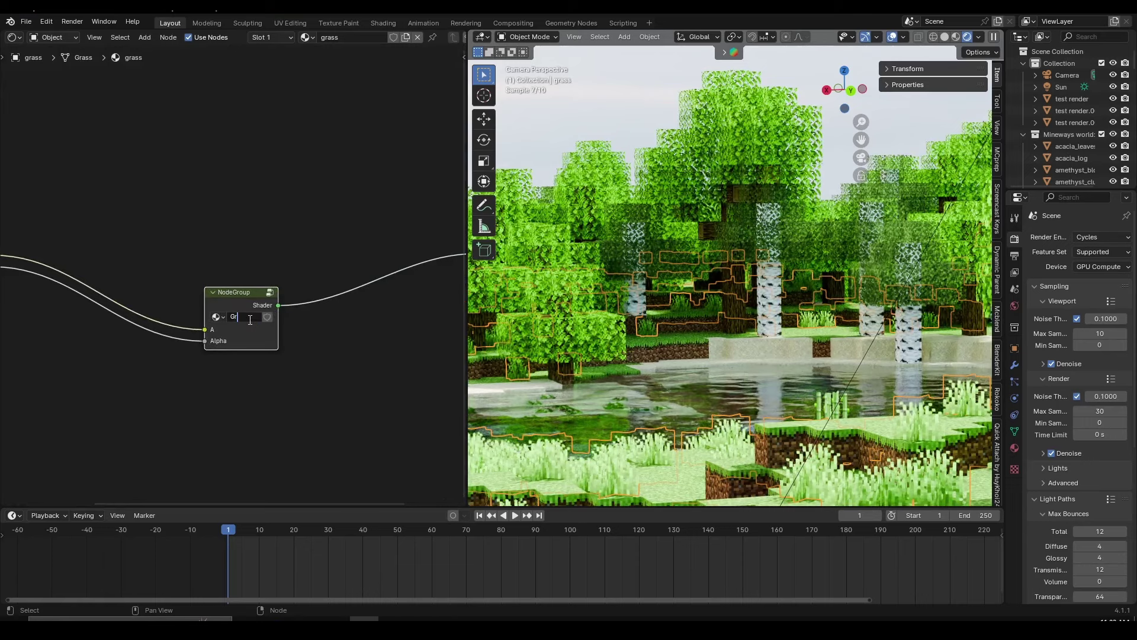
pyautogui.write('_Tran')
pyautogui.write('lucent')
pyautogui.press('Return')
# Step: Switch the viewport to Material Preview shading and select the dandelions in the meadow beside the water
pyautogui.scroll(4, 738, 368)
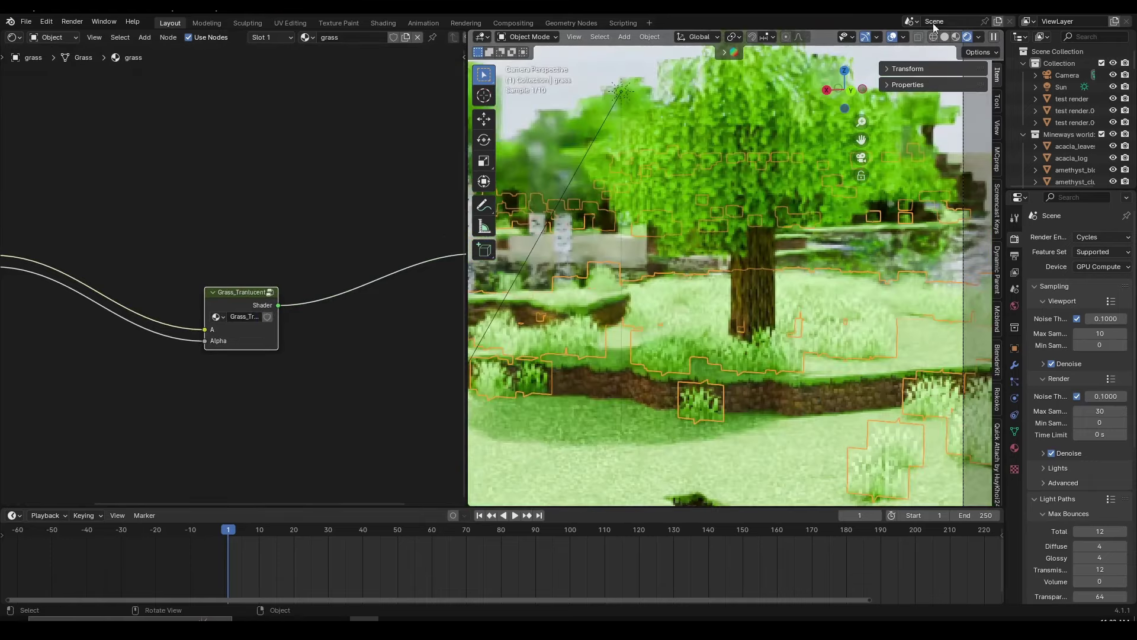
pyautogui.click(956, 37)
pyautogui.keyDown('shift'); pyautogui.moveTo(867, 287); pyautogui.dragTo(605, 253, button='middle'); pyautogui.keyUp('shift')
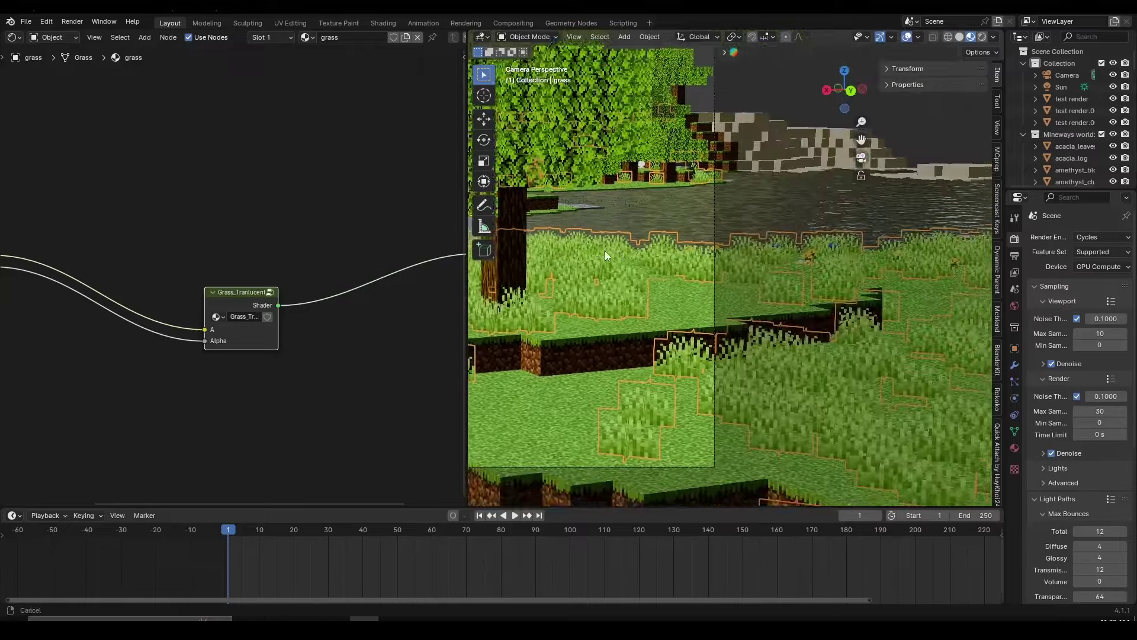
pyautogui.scroll(3, 839, 259)
pyautogui.click(859, 245)
pyautogui.moveTo(859, 245); pyautogui.dragTo(802, 277, button='middle')
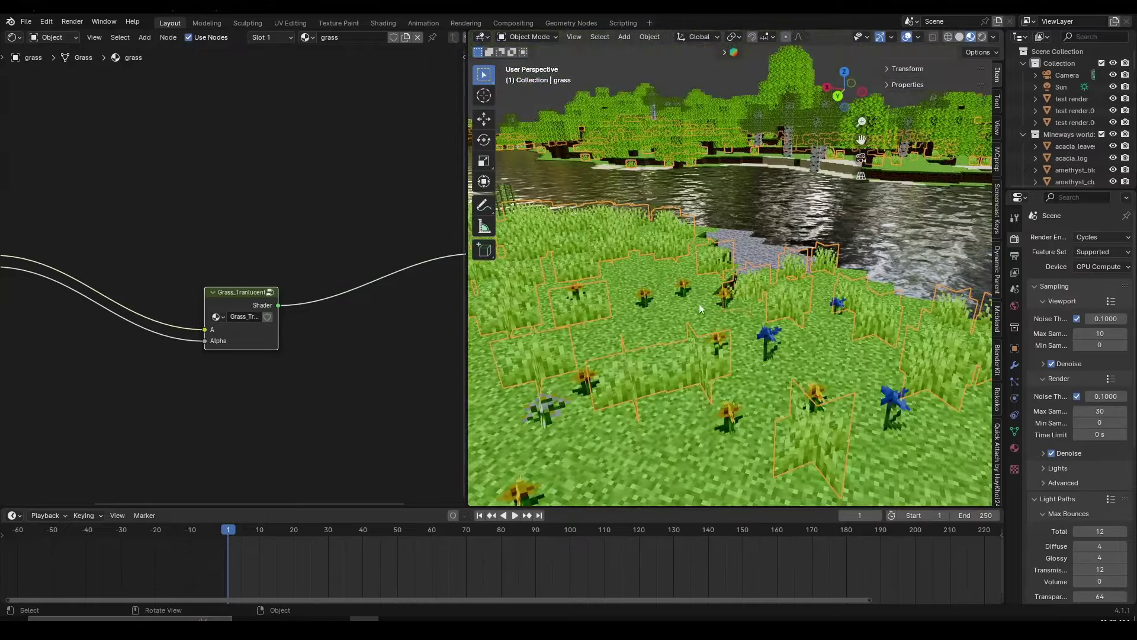
pyautogui.click(716, 301)
# Step: Delete the dandelion material's Add Color and Principled BSDF nodes and connect the Diffuse Texture's Color output to the Material Output's Surface input
pyautogui.scroll(-2, 325, 227)
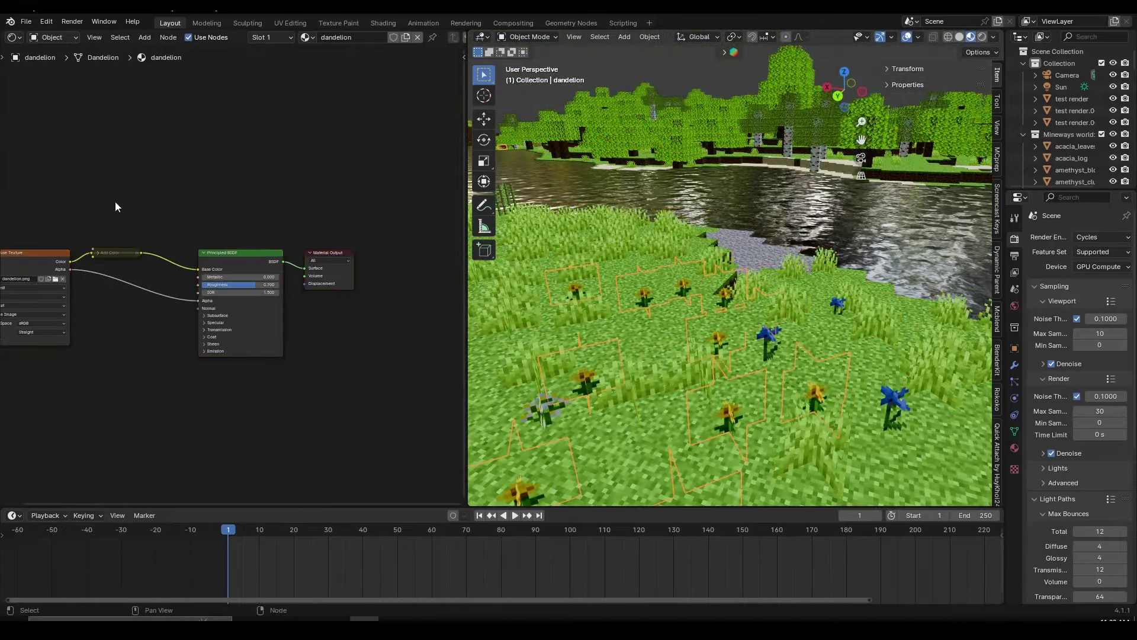
pyautogui.moveTo(95, 178); pyautogui.dragTo(264, 379)
pyautogui.press('x')
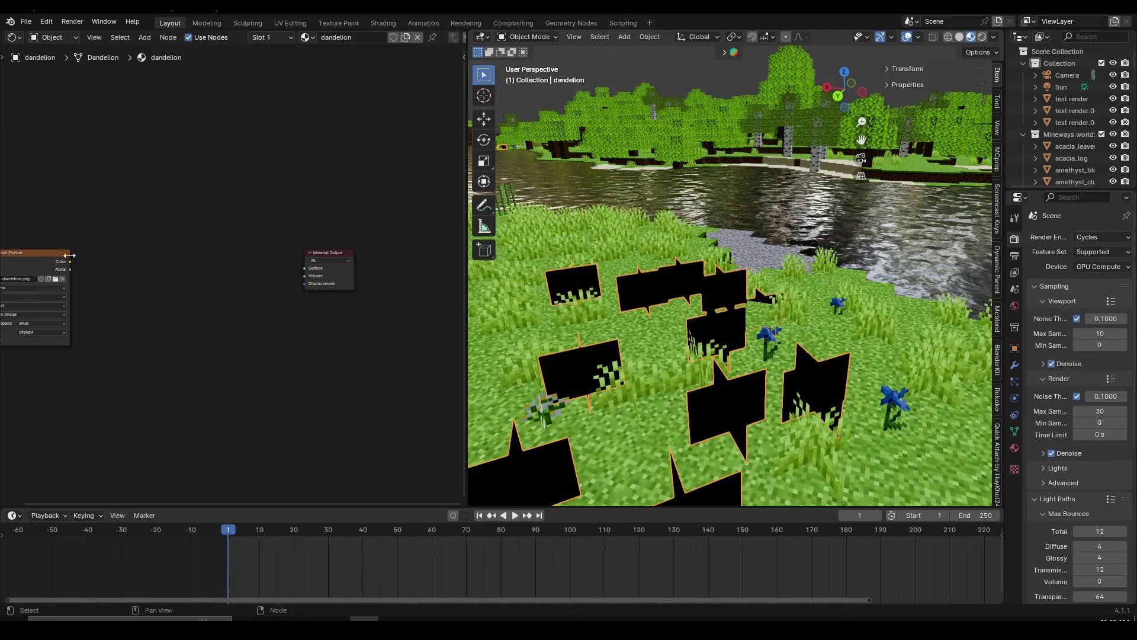
pyautogui.moveTo(69, 261); pyautogui.dragTo(228, 255)
# Step: Insert the Grass_Tranlucent group between the dandelion Diffuse Texture and Material Output, and connect the texture's Alpha output to the group's Alpha input
pyautogui.scroll(2, 162, 292)
pyautogui.hotkey('shift', 'a')
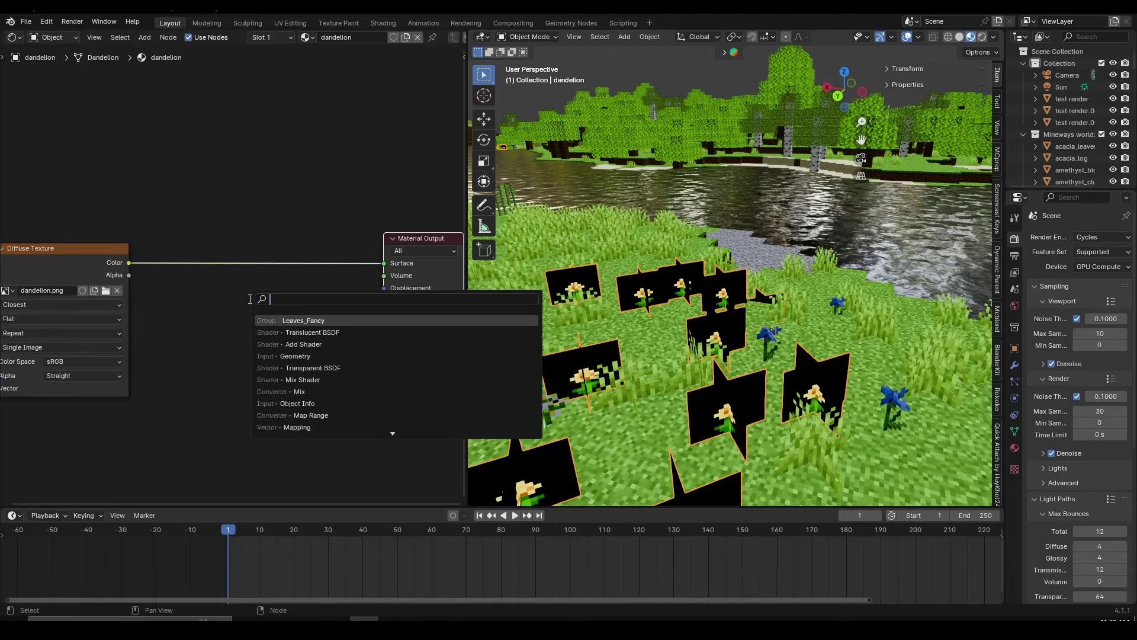
pyautogui.write('grass')
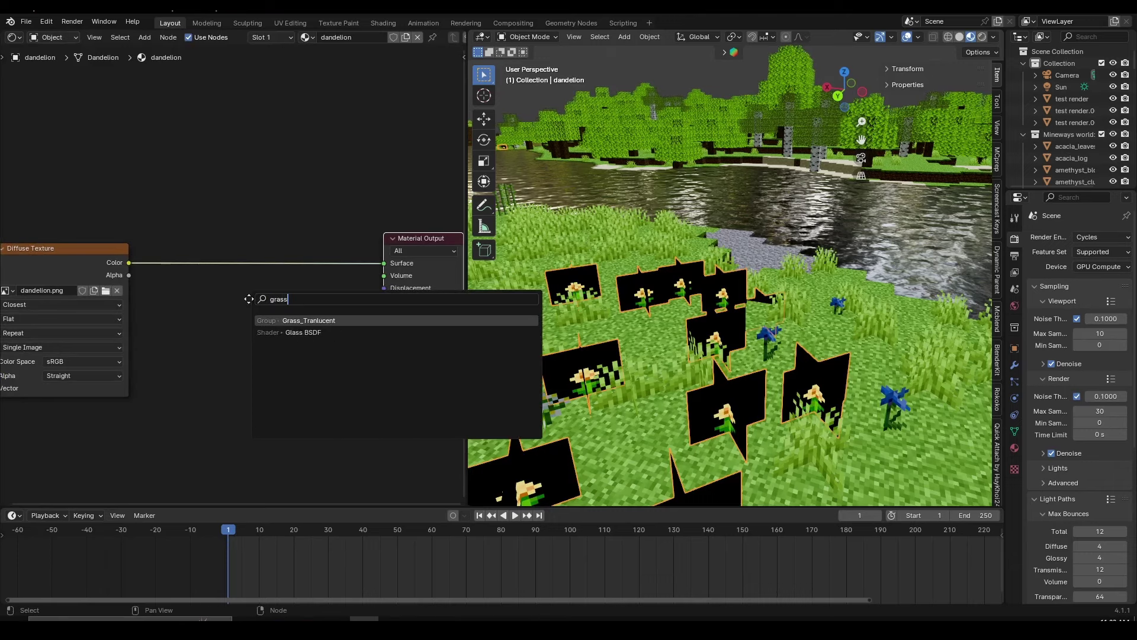
pyautogui.press('Return')
pyautogui.click(249, 253)
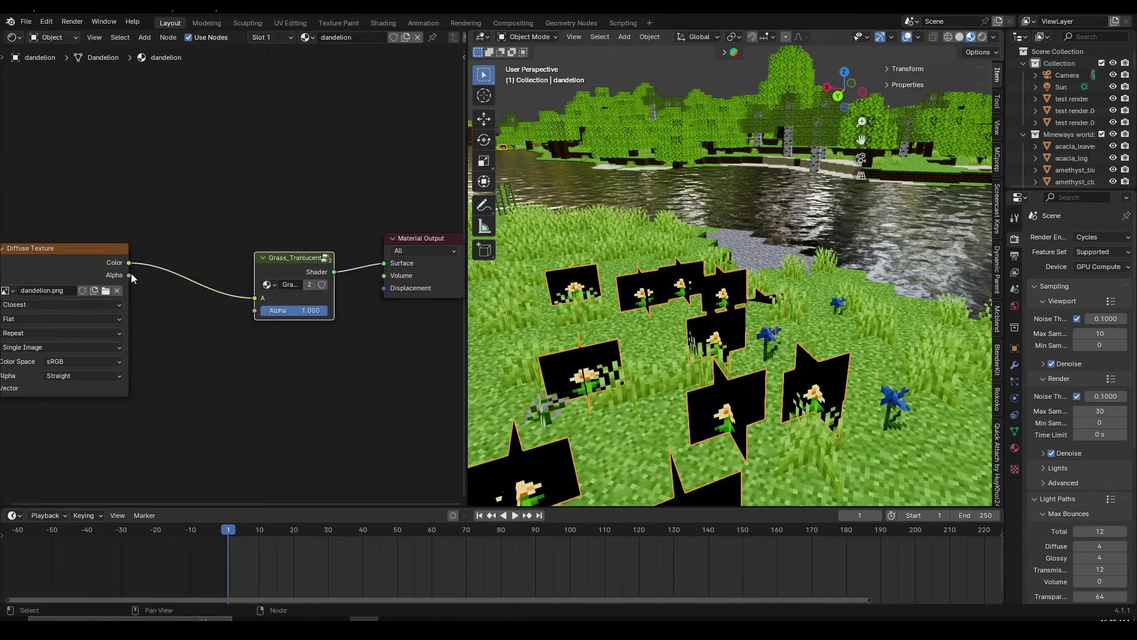
pyautogui.moveTo(129, 275); pyautogui.dragTo(255, 310)
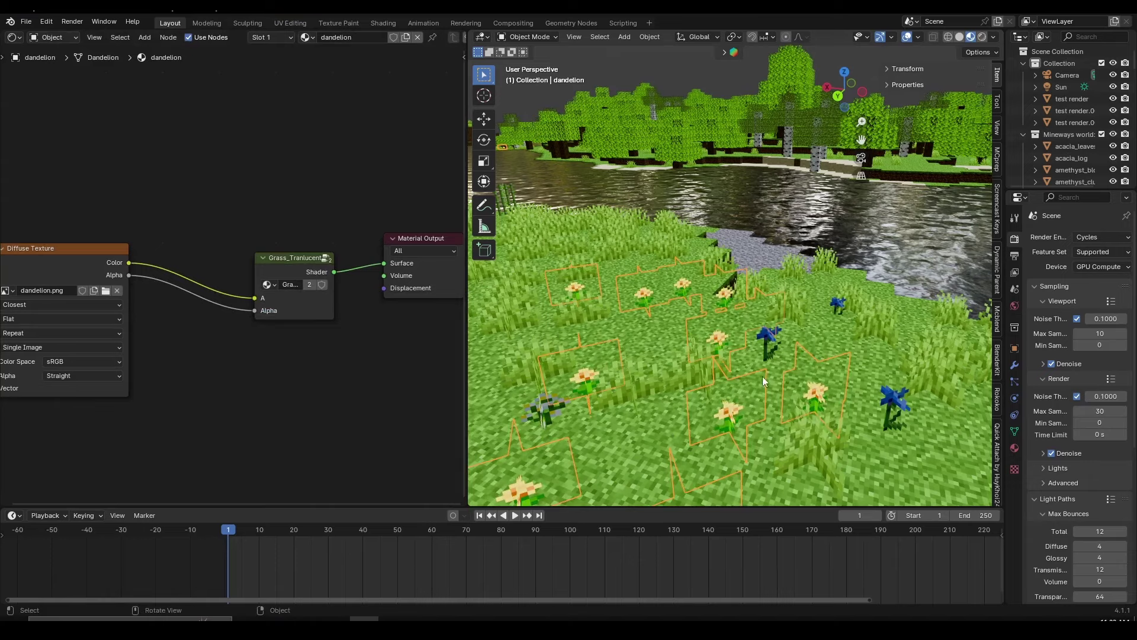
# Step: Fly back to the flower patch near the water and select the blue cornflowers to show their material nodes
pyautogui.scroll(-10, 751, 391)
pyautogui.scroll(6, 744, 386)
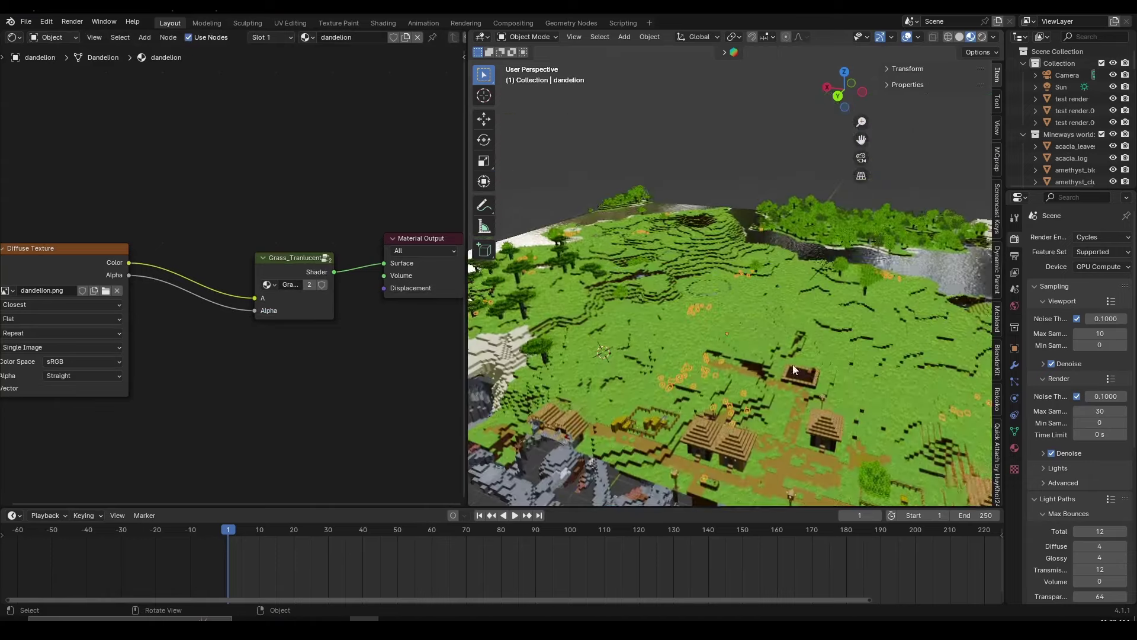
pyautogui.hotkey('shift', '`')
pyautogui.press('w')
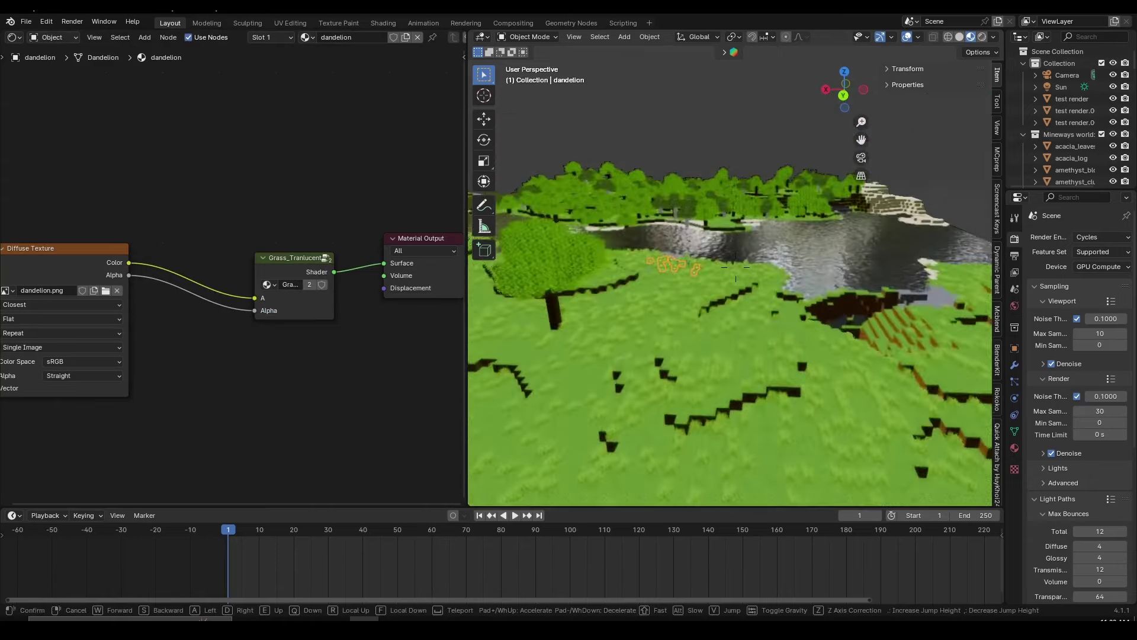
pyautogui.click(735, 267)
pyautogui.click(770, 260)
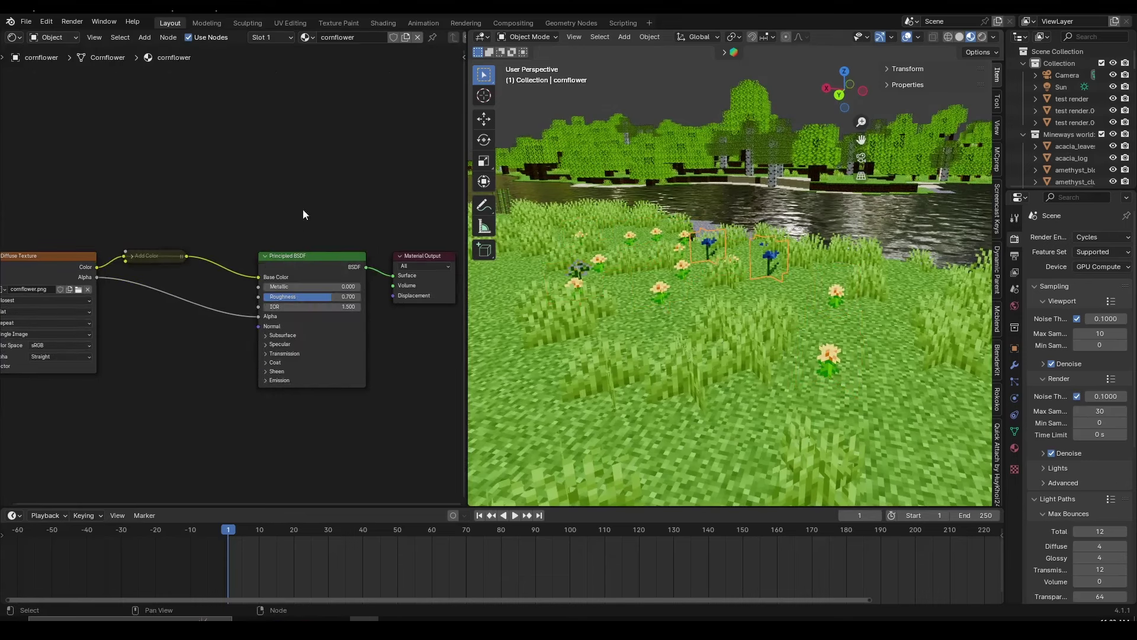
# Step: Move the Material Output node in the cornflower material farther away from the Principled BSDF node
pyautogui.moveTo(336, 225); pyautogui.dragTo(206, 220, button='middle')
pyautogui.moveTo(272, 251); pyautogui.dragTo(335, 231)
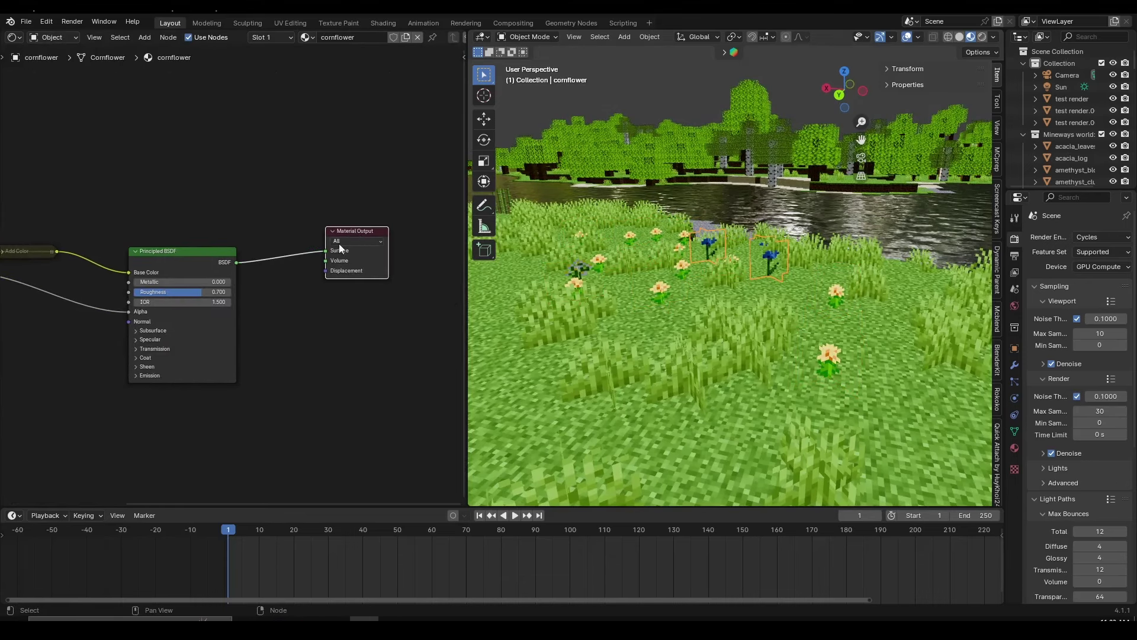
pyautogui.scroll(1, 243, 307)
pyautogui.moveTo(243, 307); pyautogui.dragTo(213, 319, button='middle')
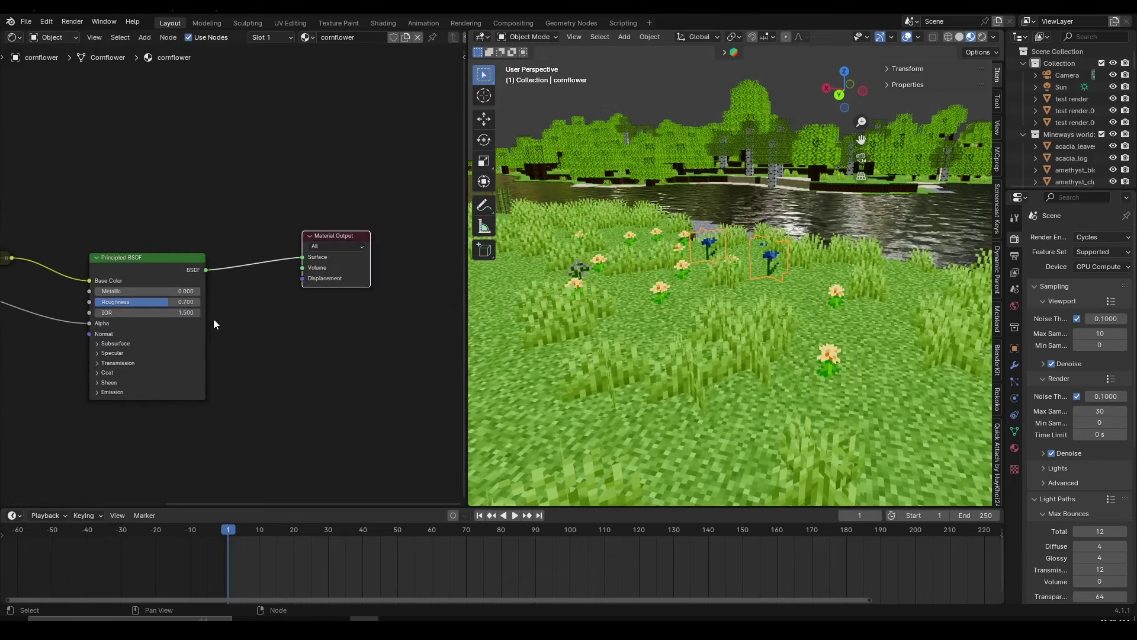
pyautogui.scroll(2, 221, 320)
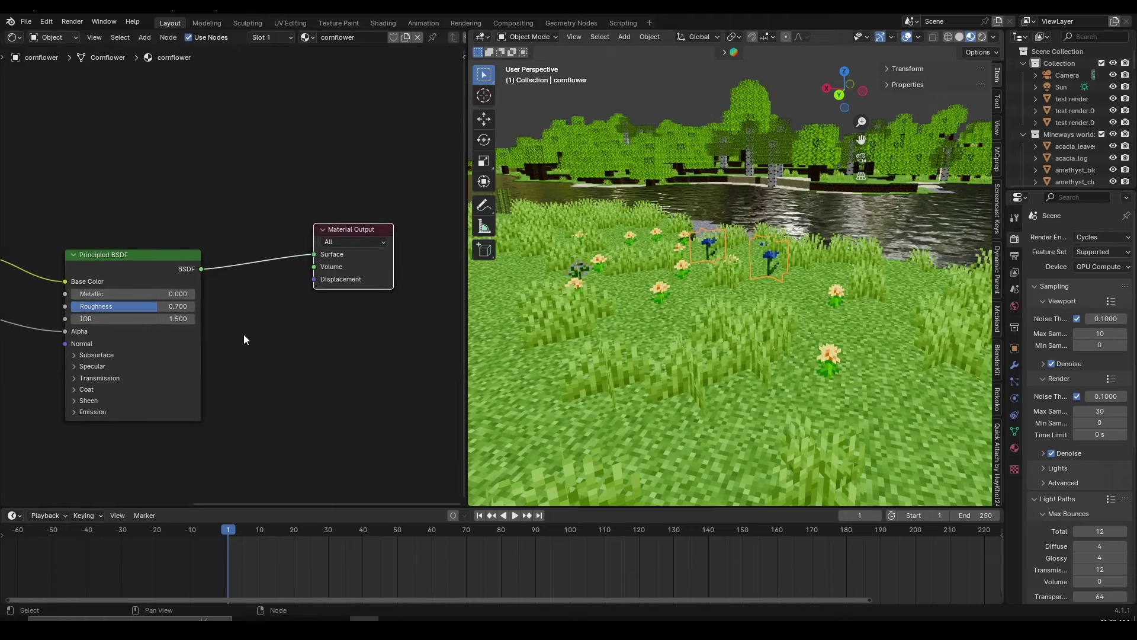
pyautogui.scroll(-1, 242, 325)
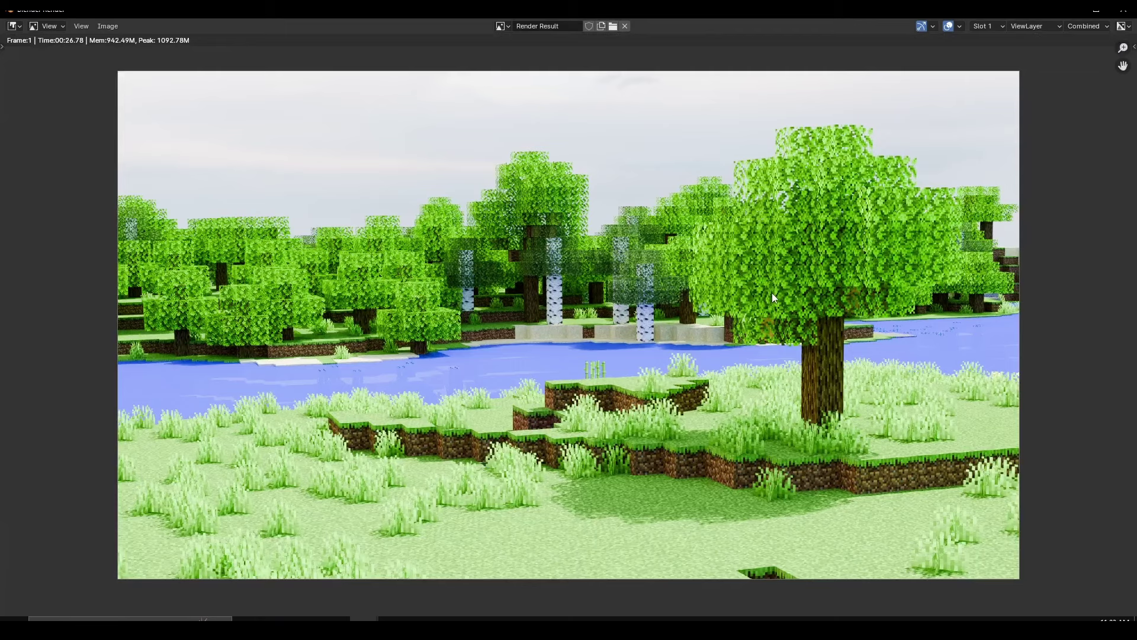
# Step: Compare the rendered camera view with the original and the translucent foliage by alternating between render Slot 1 and Slot 2
pyautogui.press('F12')
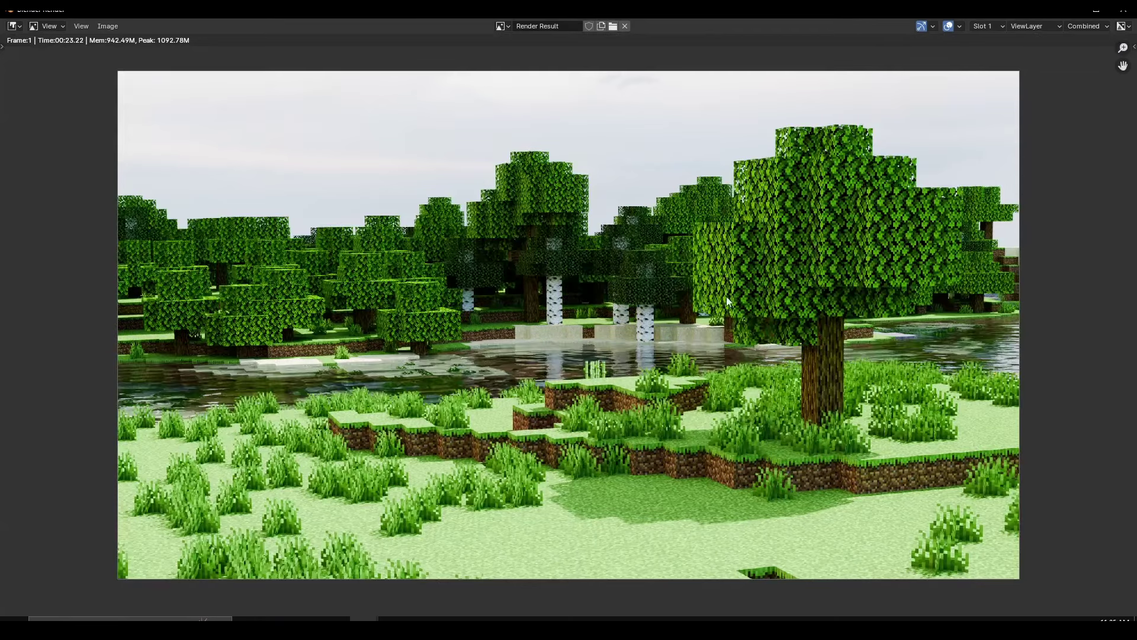
pyautogui.press('j')
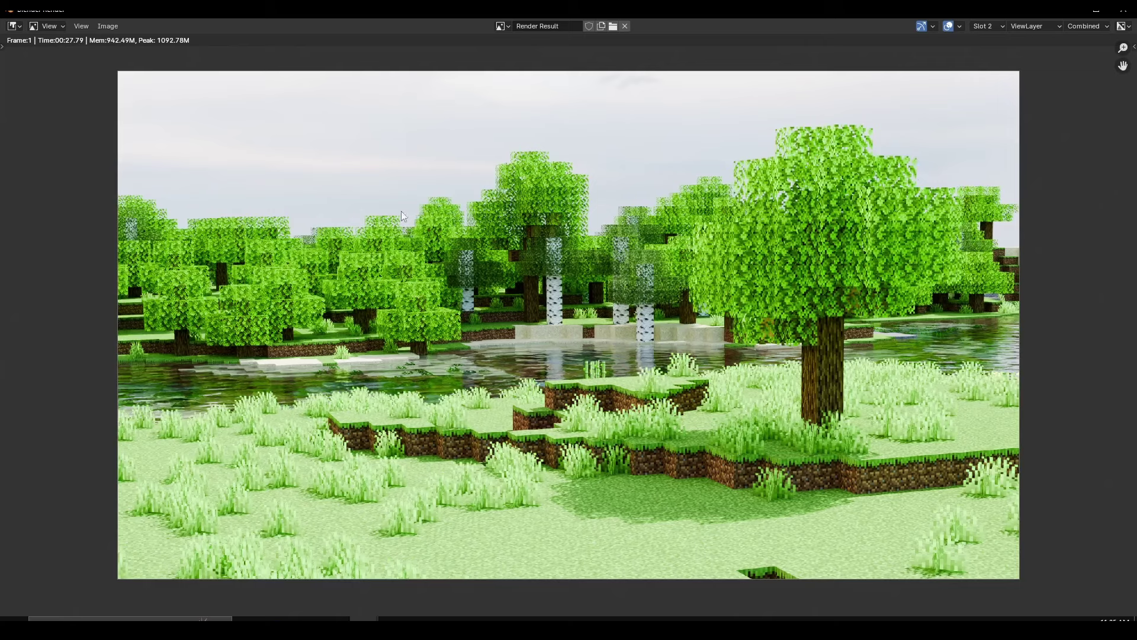
pyautogui.scroll(1, 491, 261)
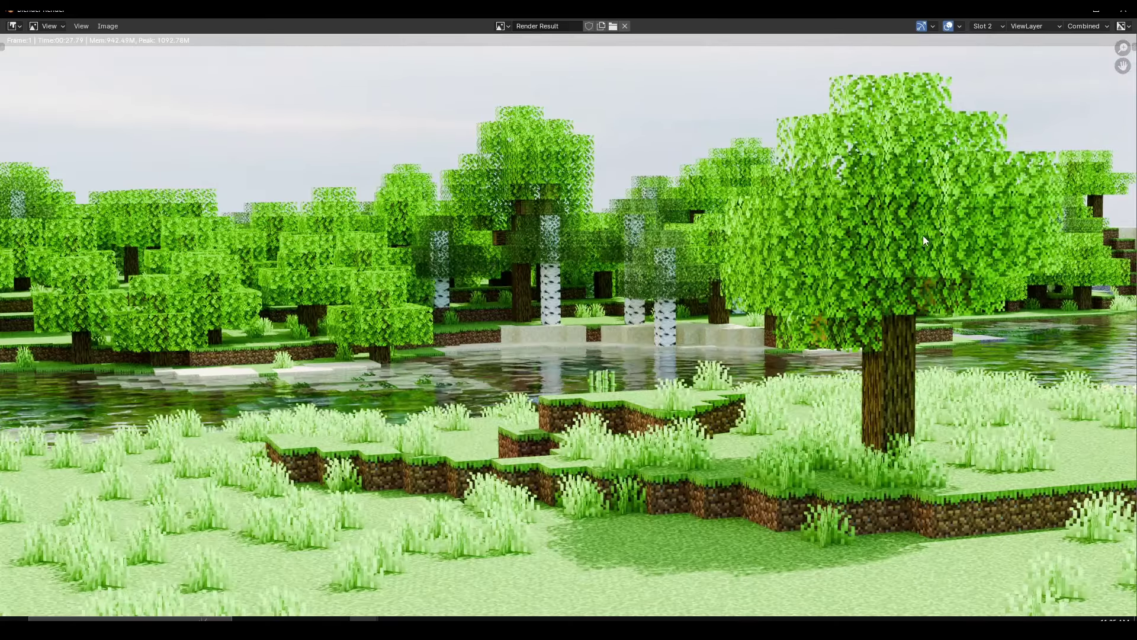
pyautogui.scroll(-1, 925, 239)
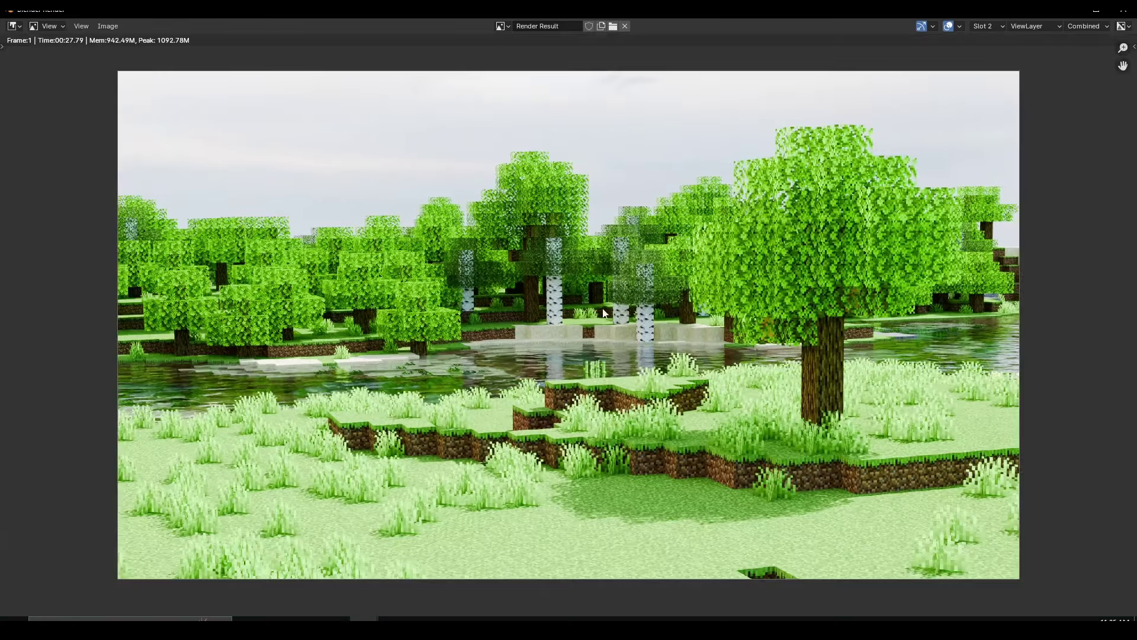
pyautogui.press('j')
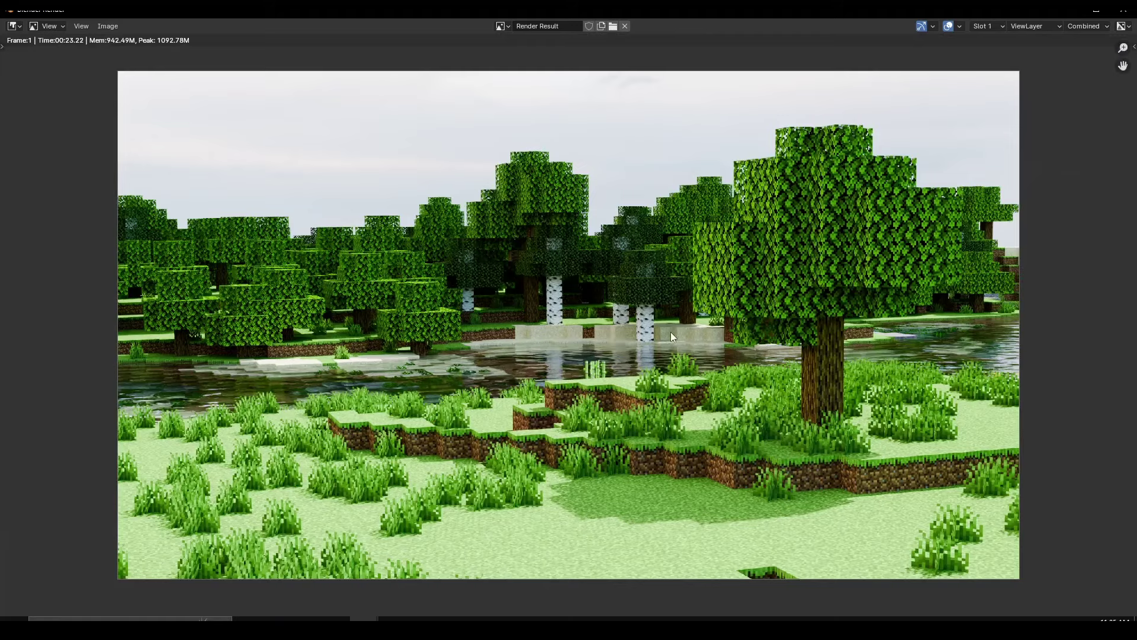
pyautogui.press('j')
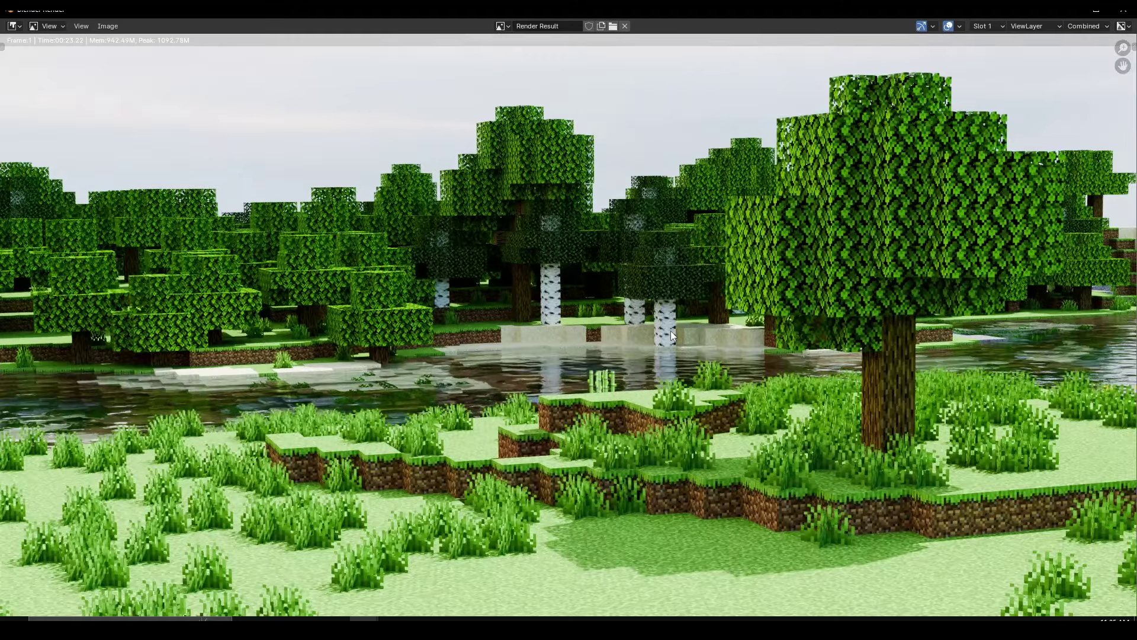
pyautogui.press('j')
pyautogui.press('Escape')
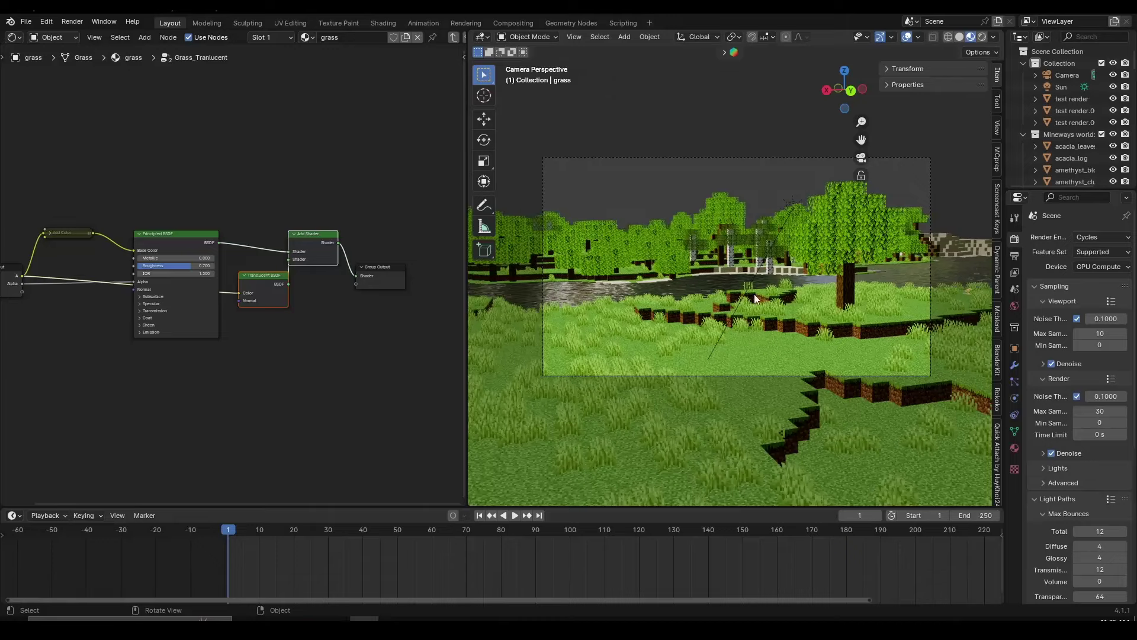
pyautogui.hotkey('shift', '`')
pyautogui.press('w')
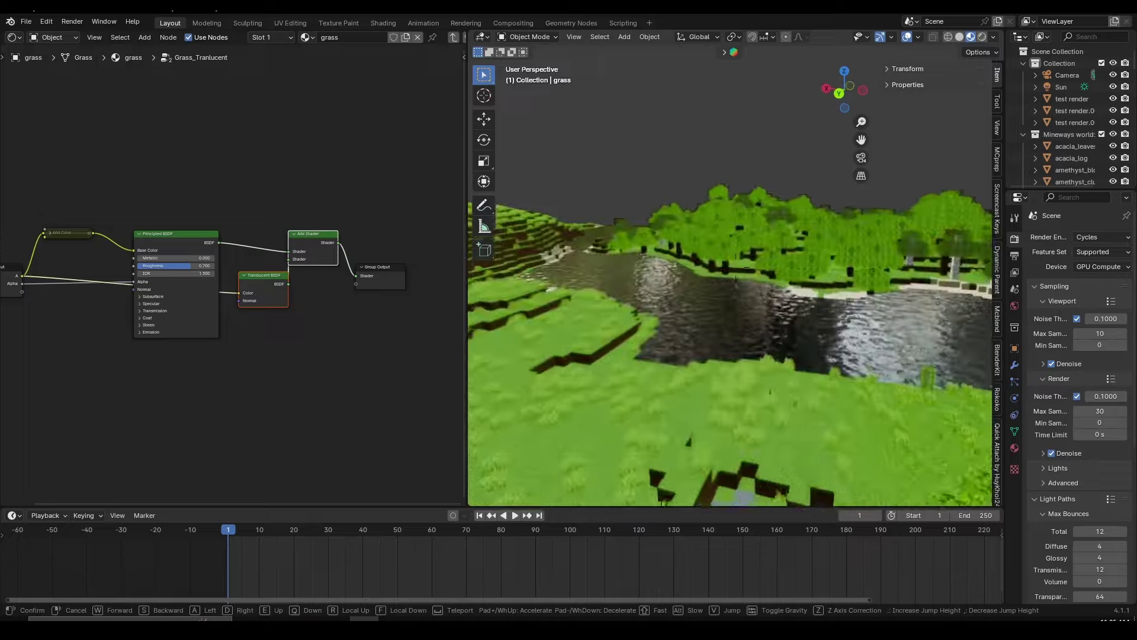
pyautogui.press('w')
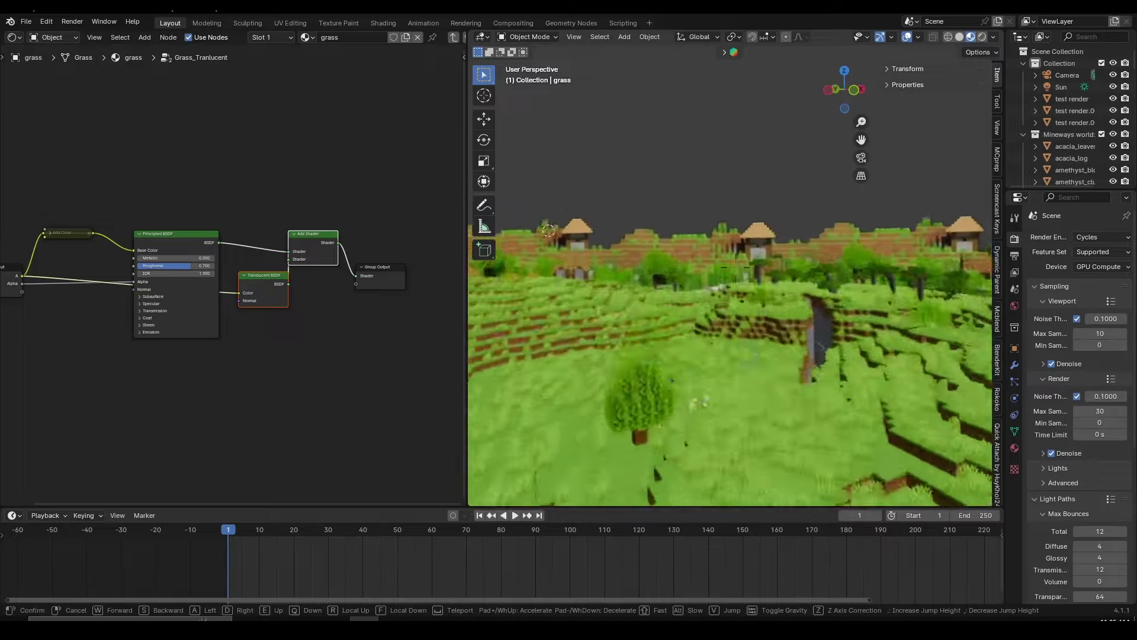
pyautogui.press('w')
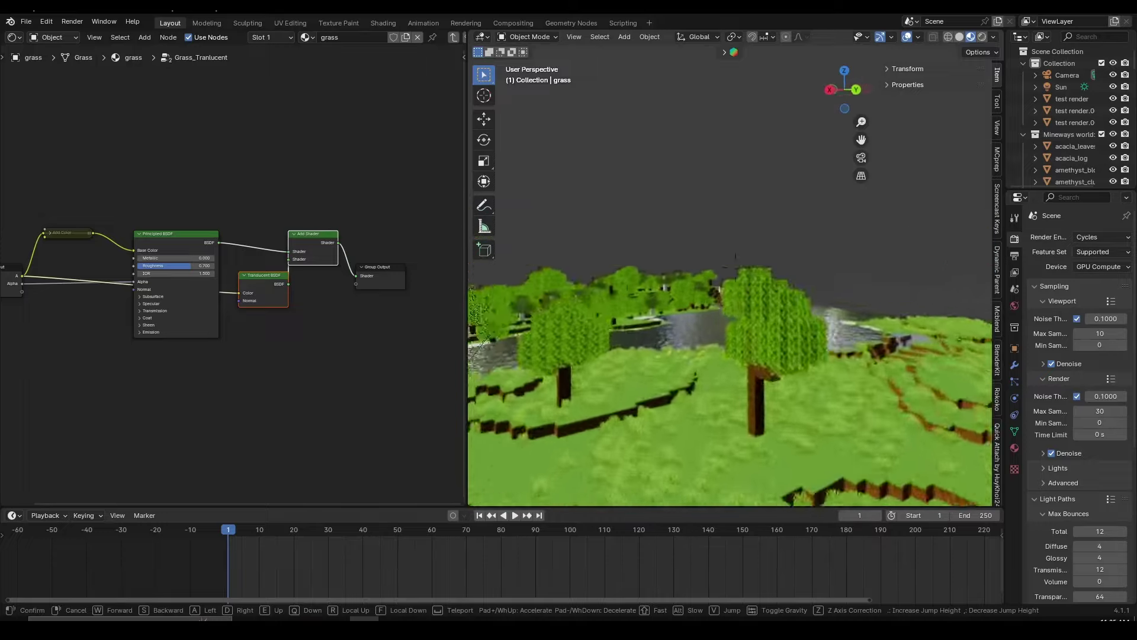
pyautogui.press('w')
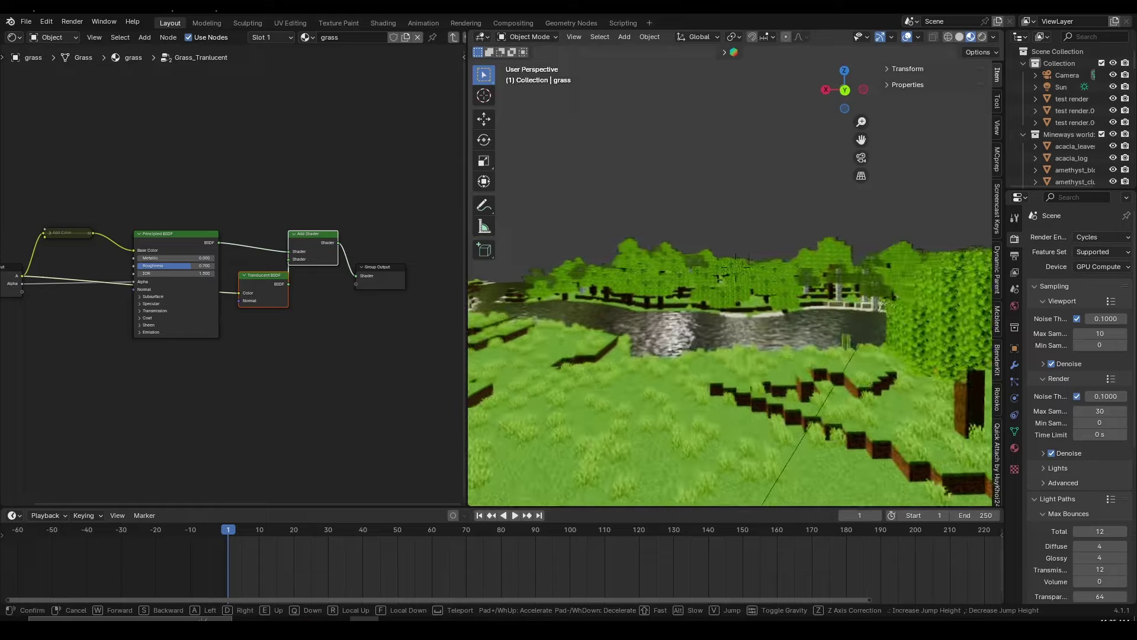